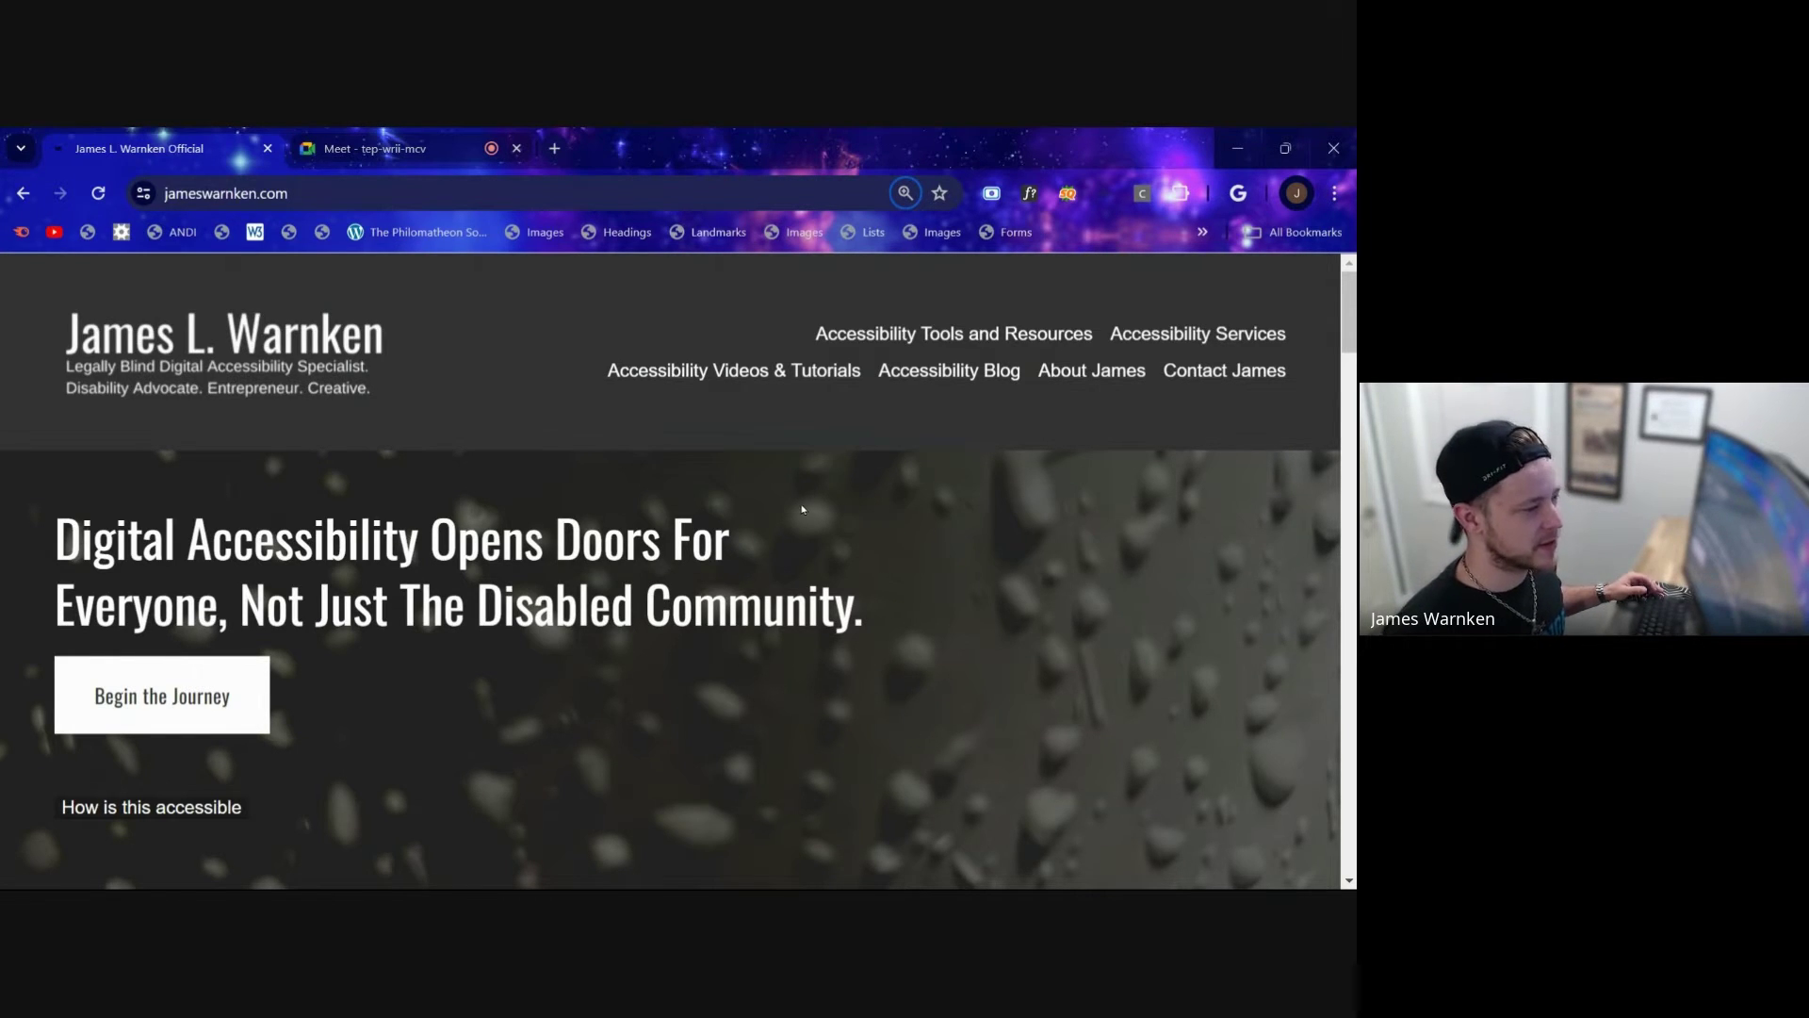
Step: Open the website's home page in reading mode beside the original page
scroll(803, 510, down, 2)
scroll(778, 551, up, 2)
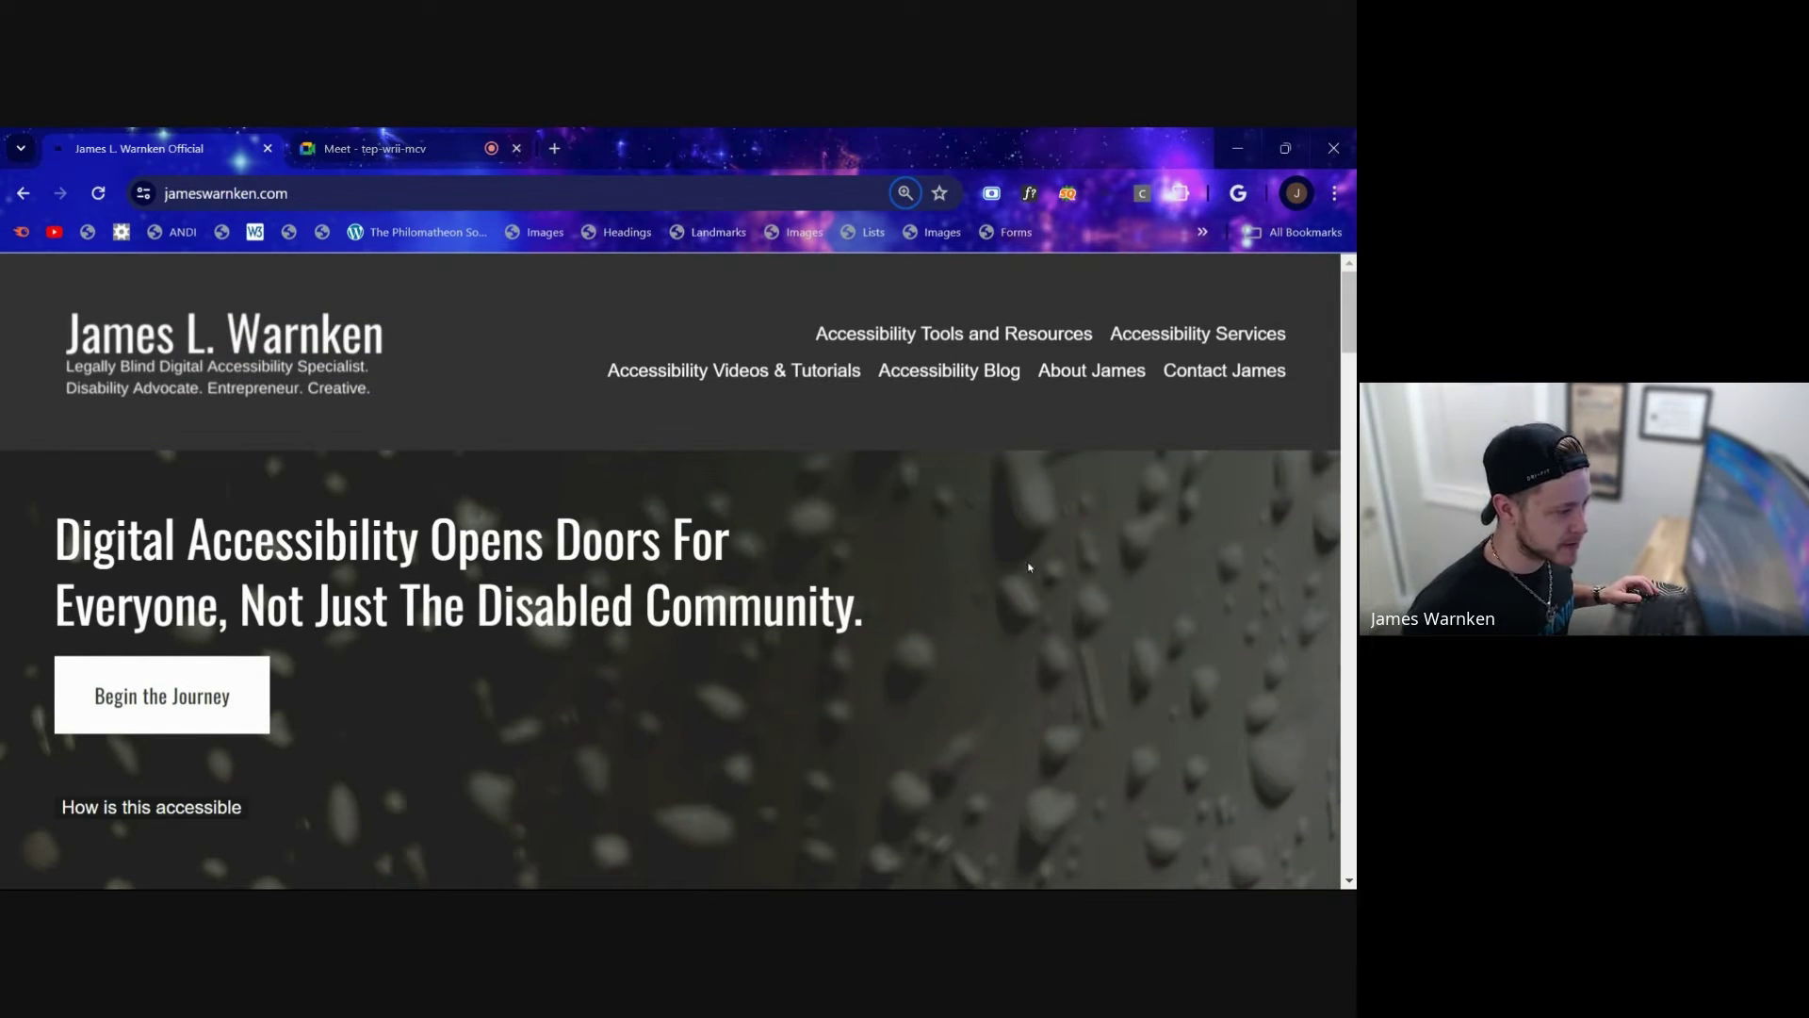
right_click(692, 463)
scroll(816, 512, down, 2)
scroll(816, 513, down, 4)
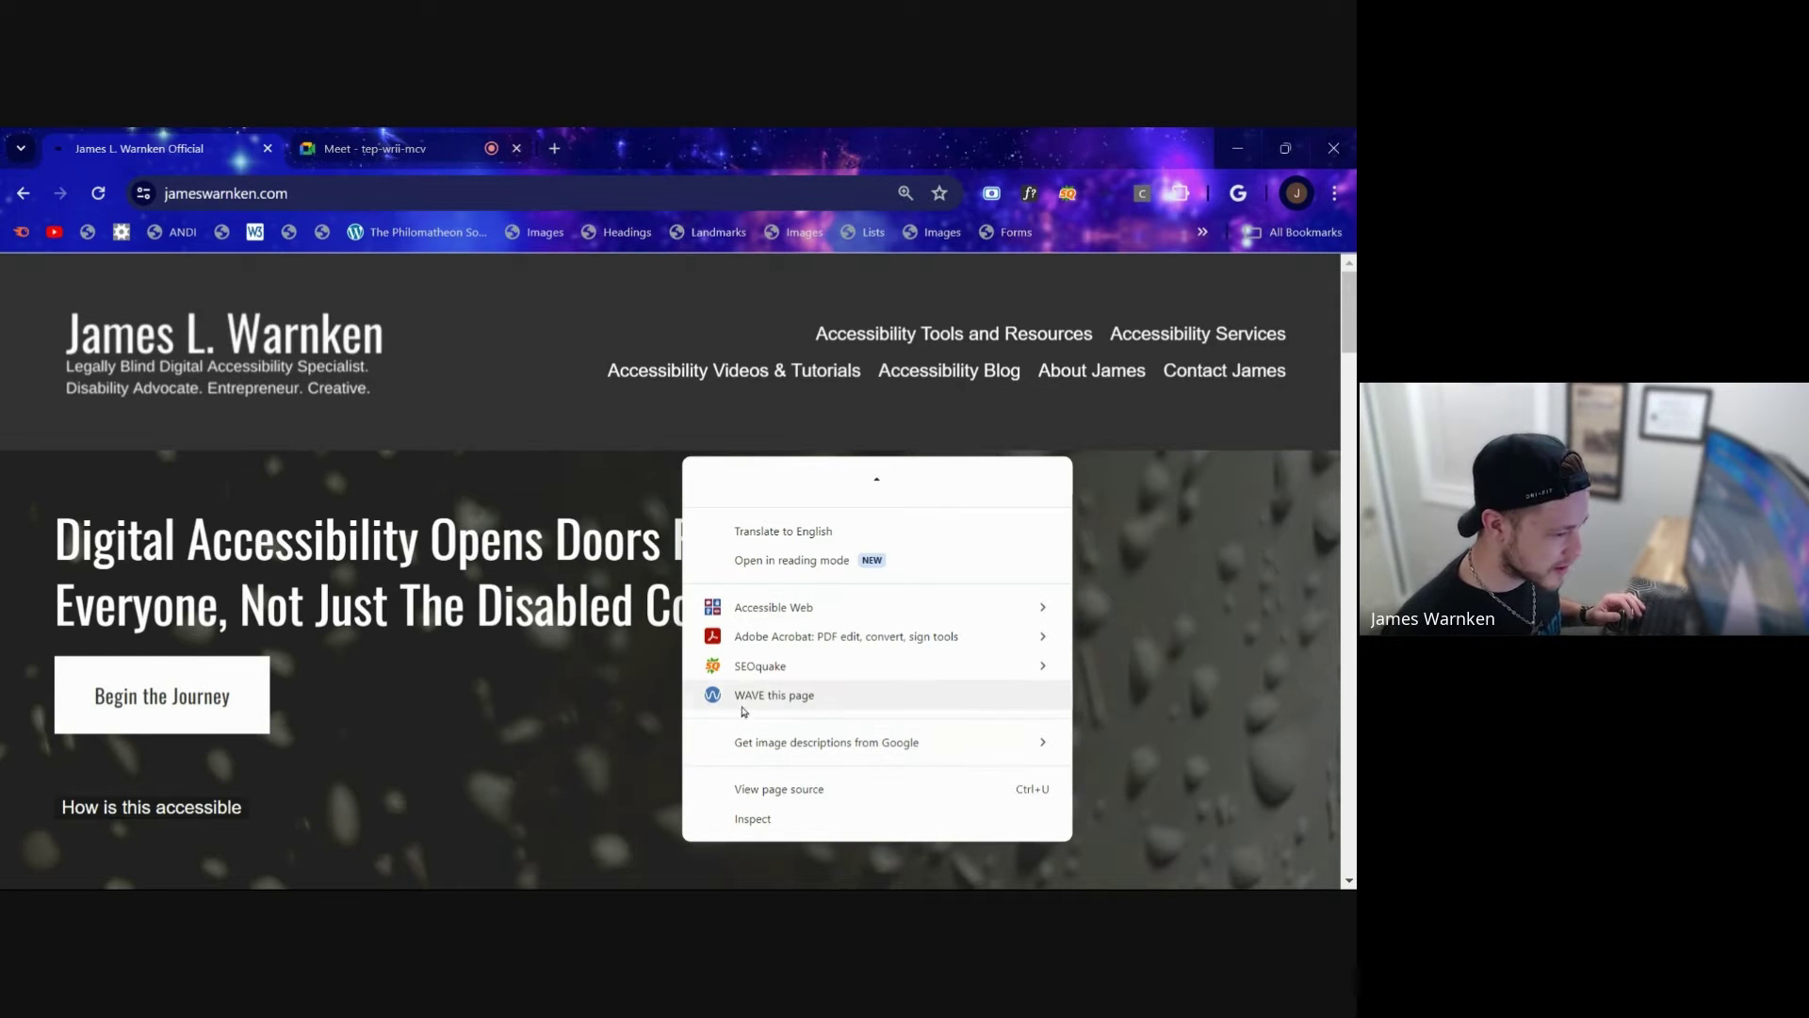
scroll(748, 688, up, 1)
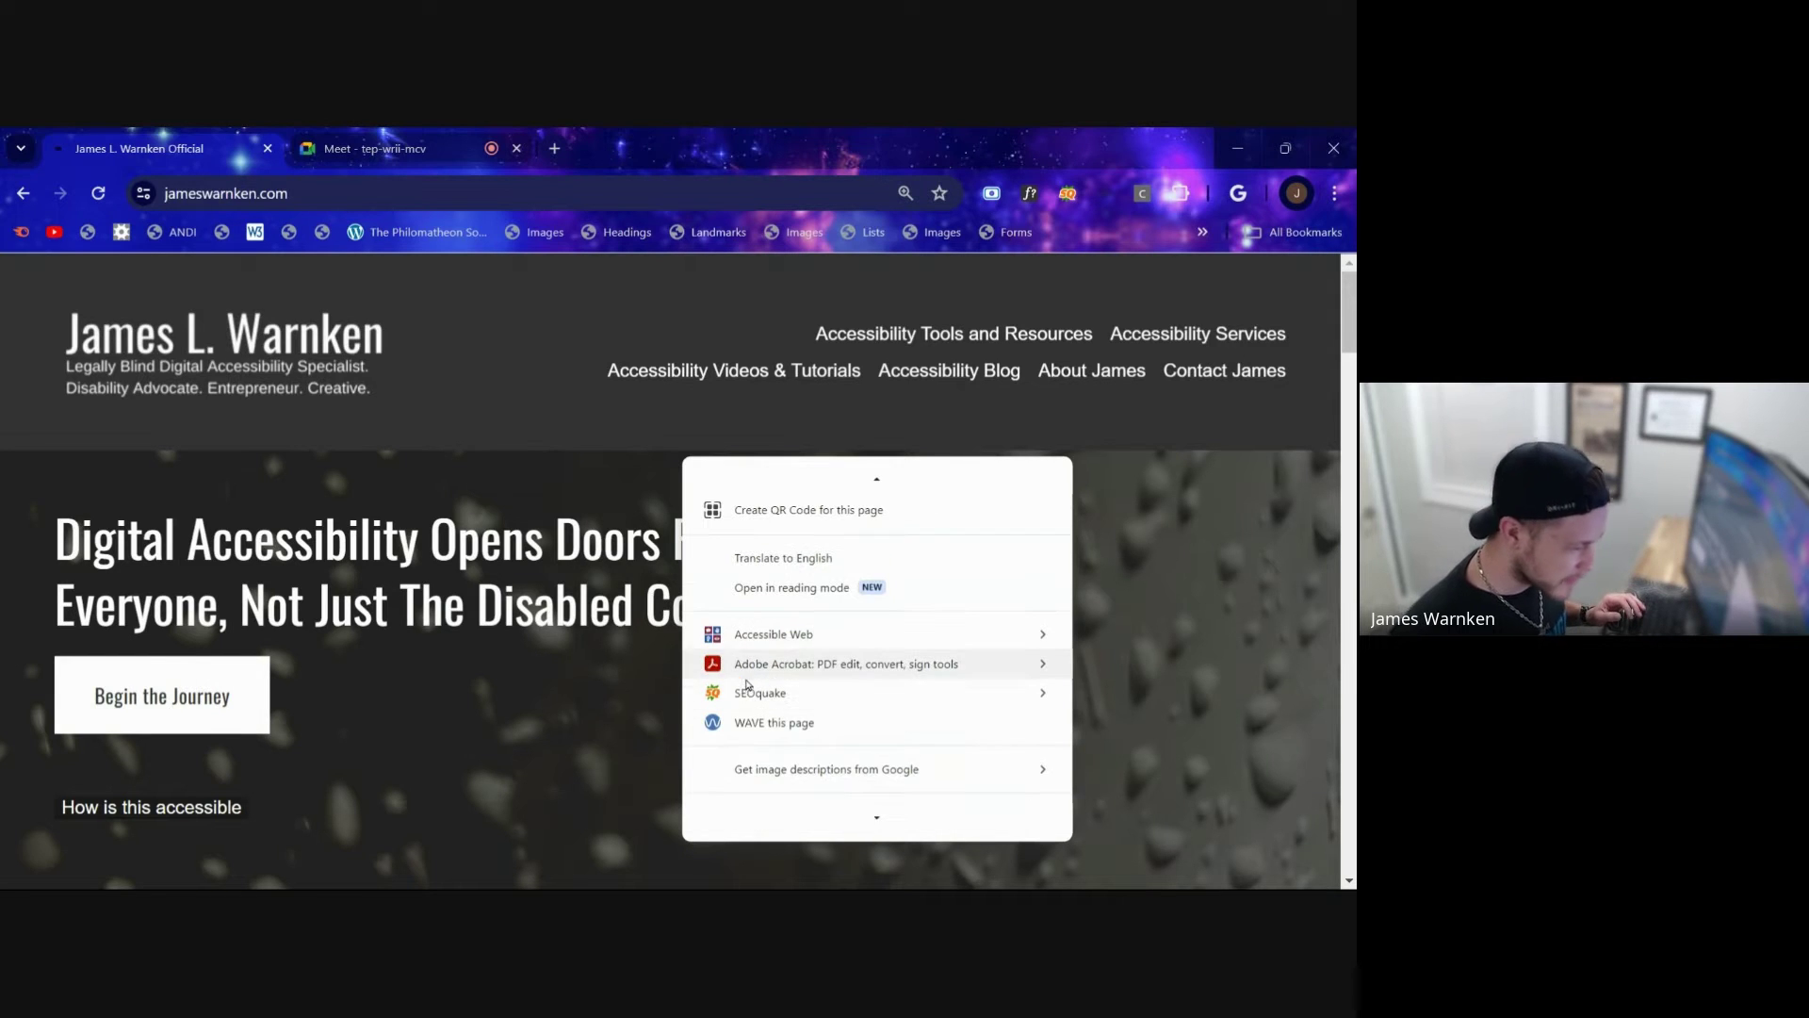
click(764, 590)
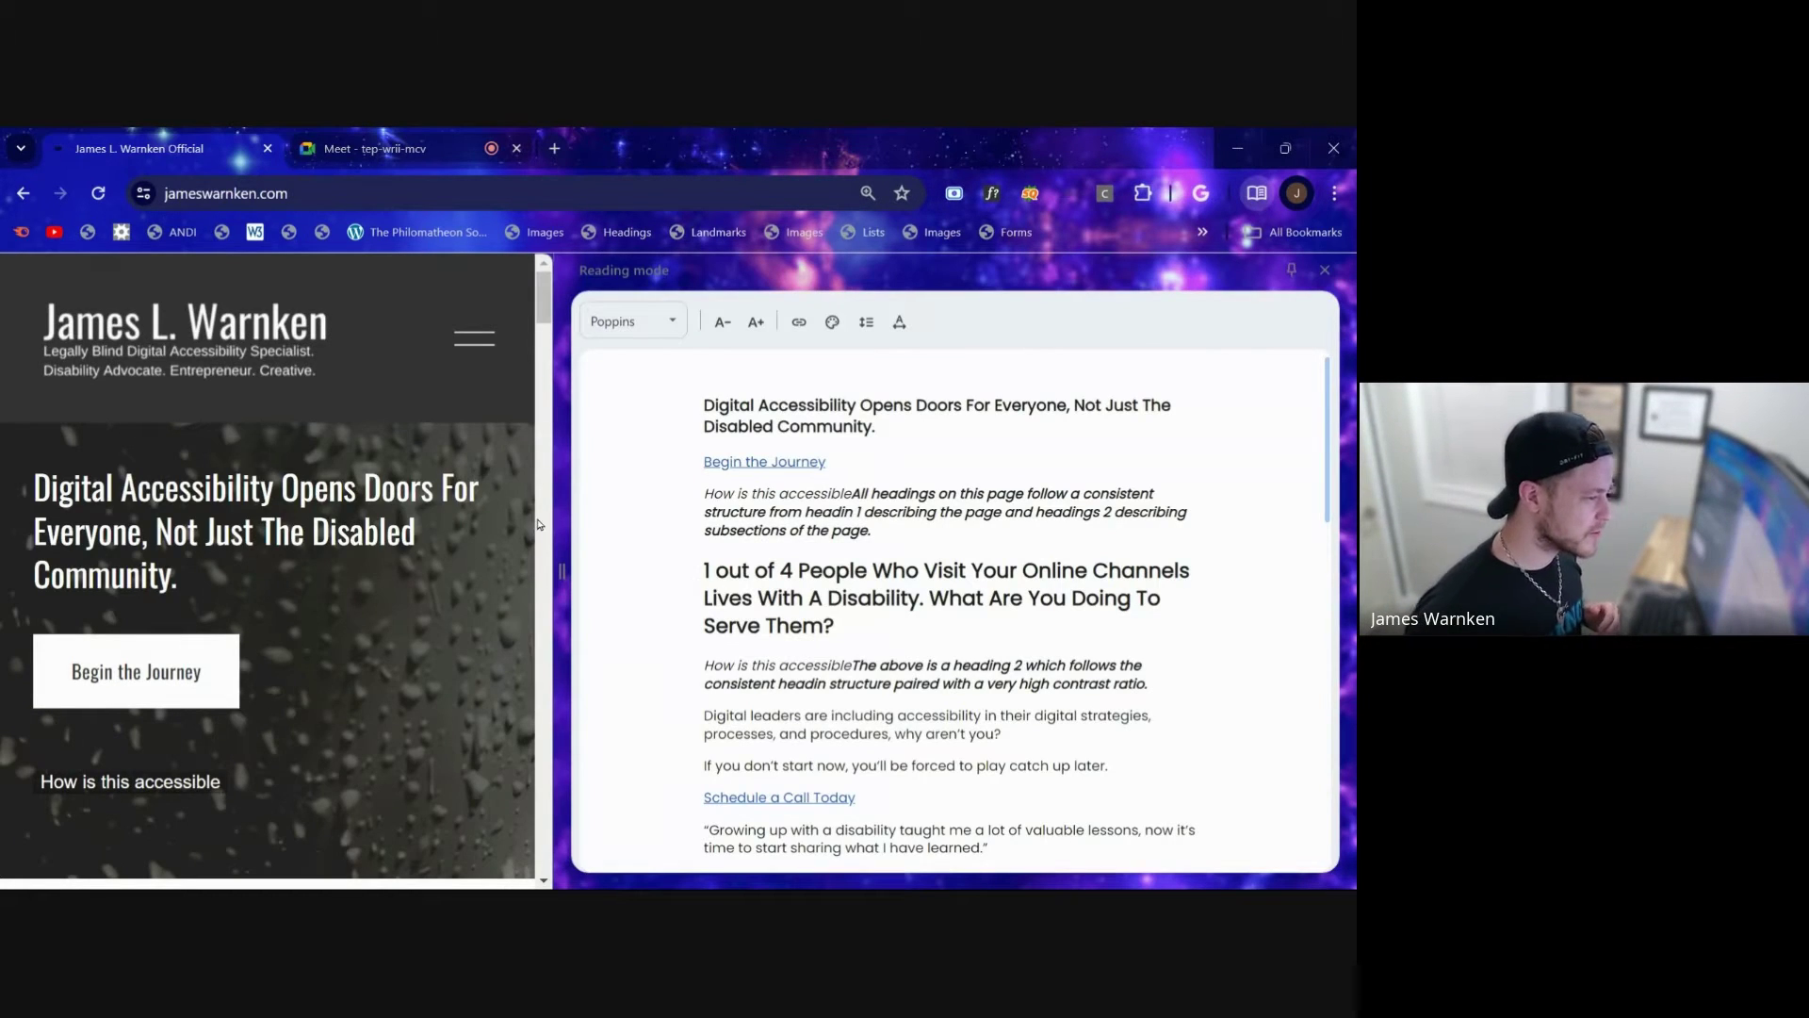
Step: Widen the web page pane beside the reading mode panel and compare the page's content with its simplified text version
scroll(547, 521, down, 6)
drag(560, 517, 630, 509)
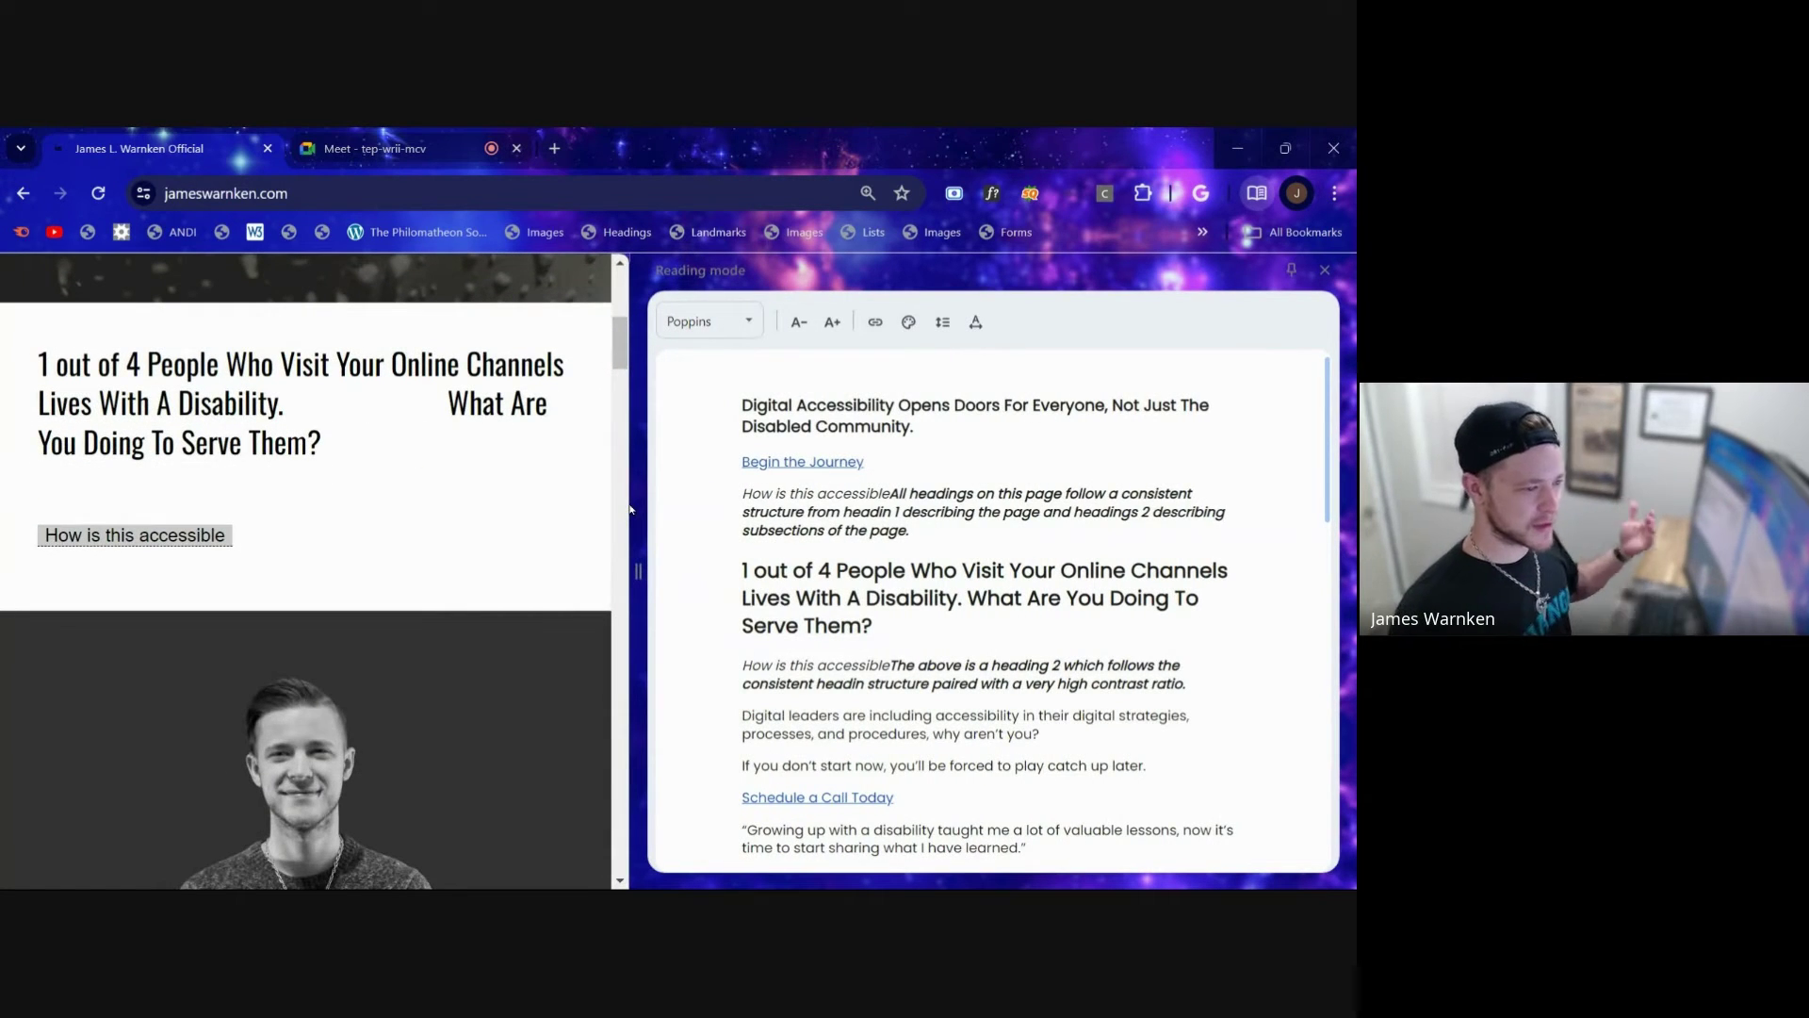
scroll(472, 604, up, 6)
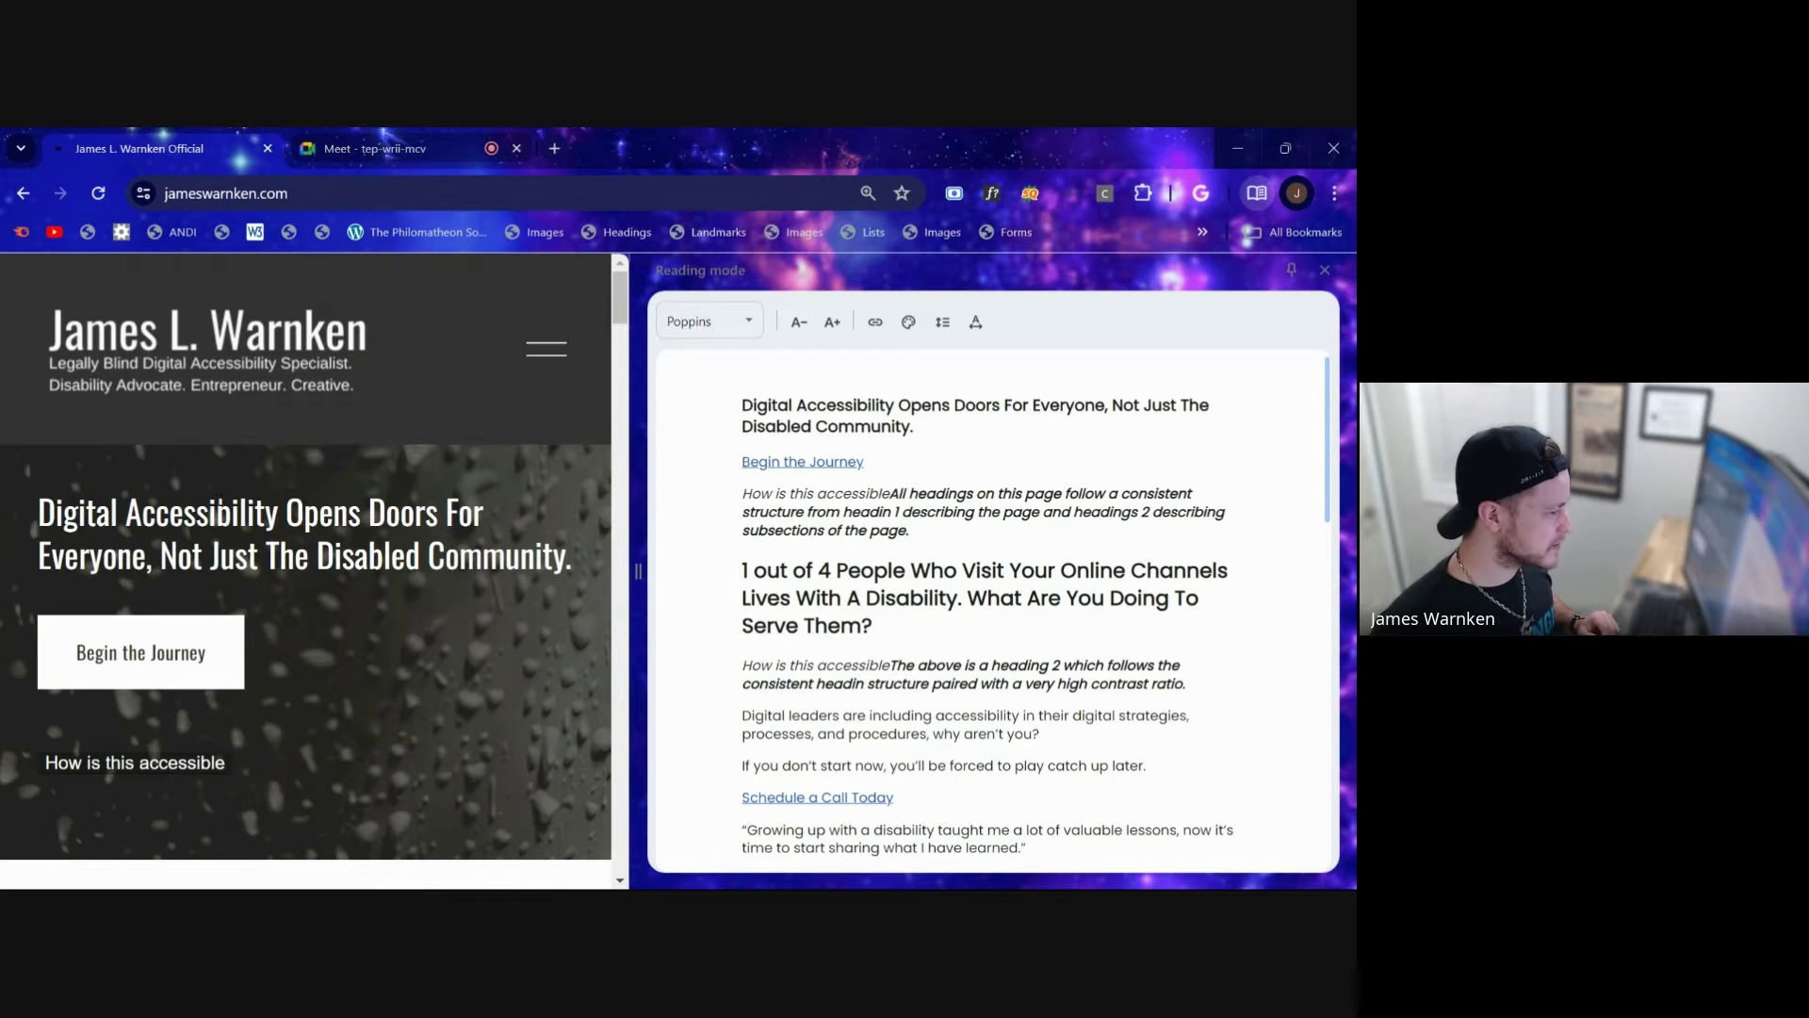
scroll(314, 613, down, 15)
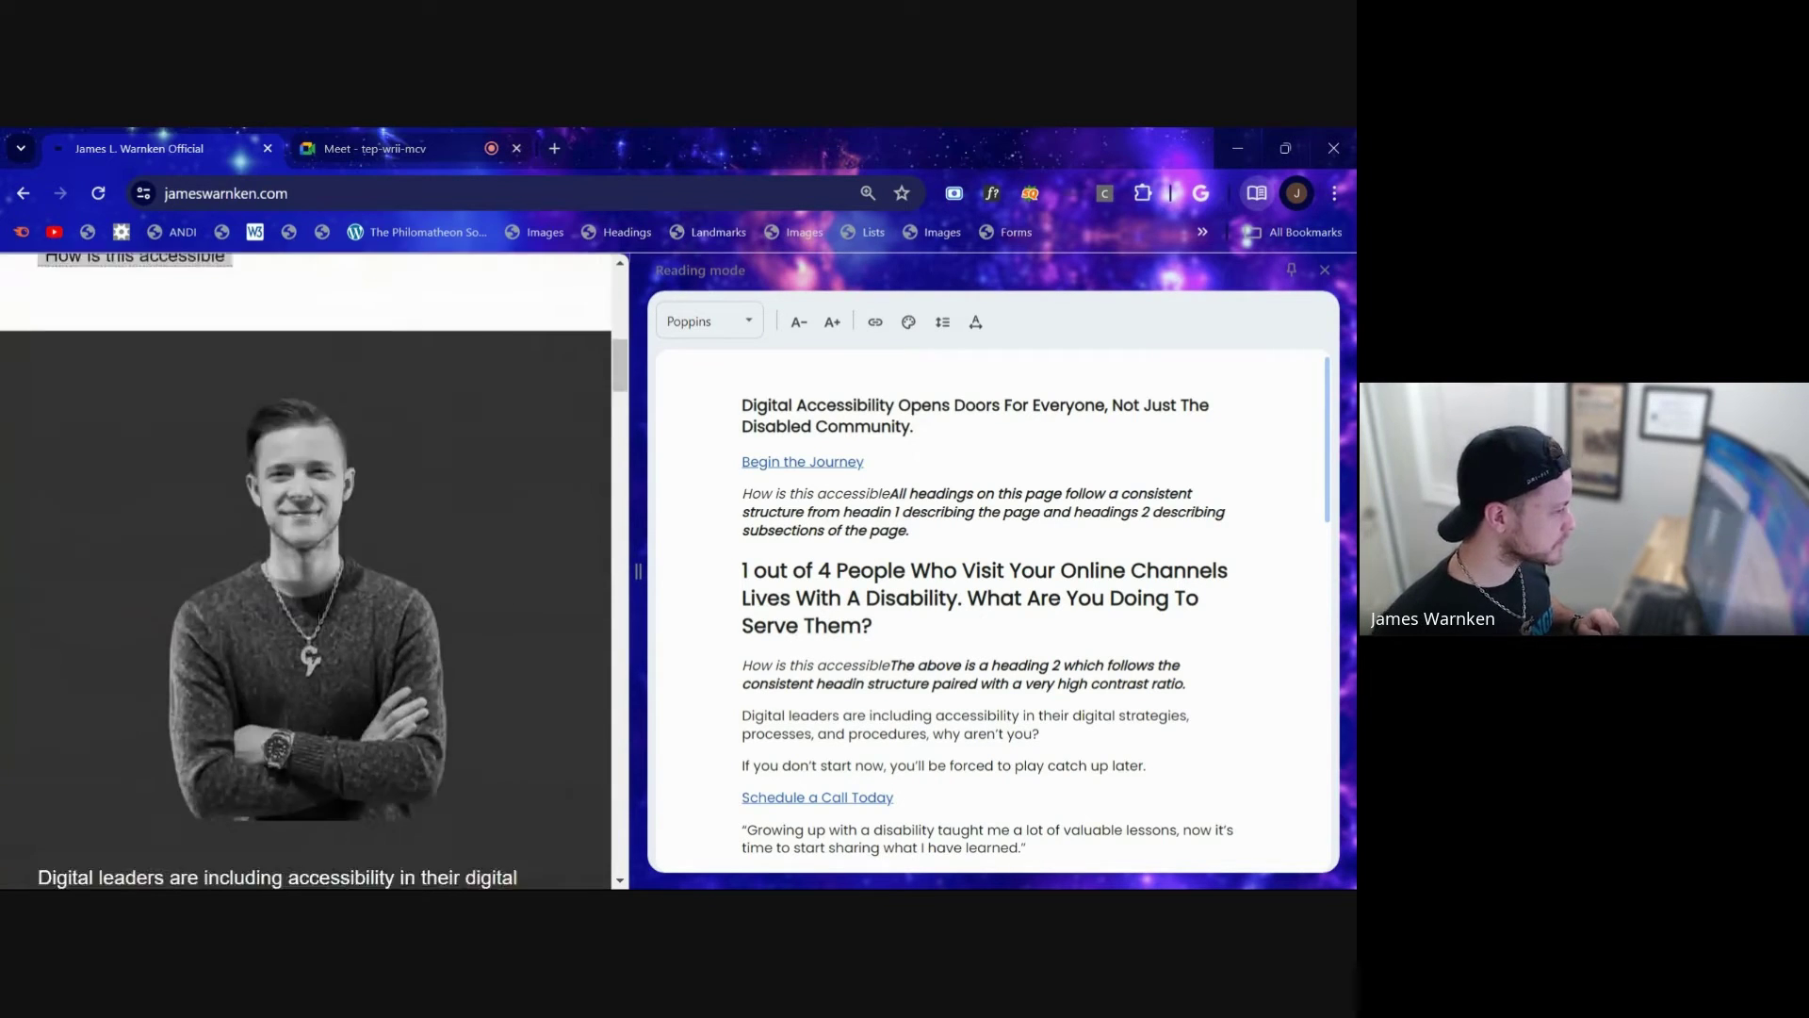
scroll(325, 631, down, 7)
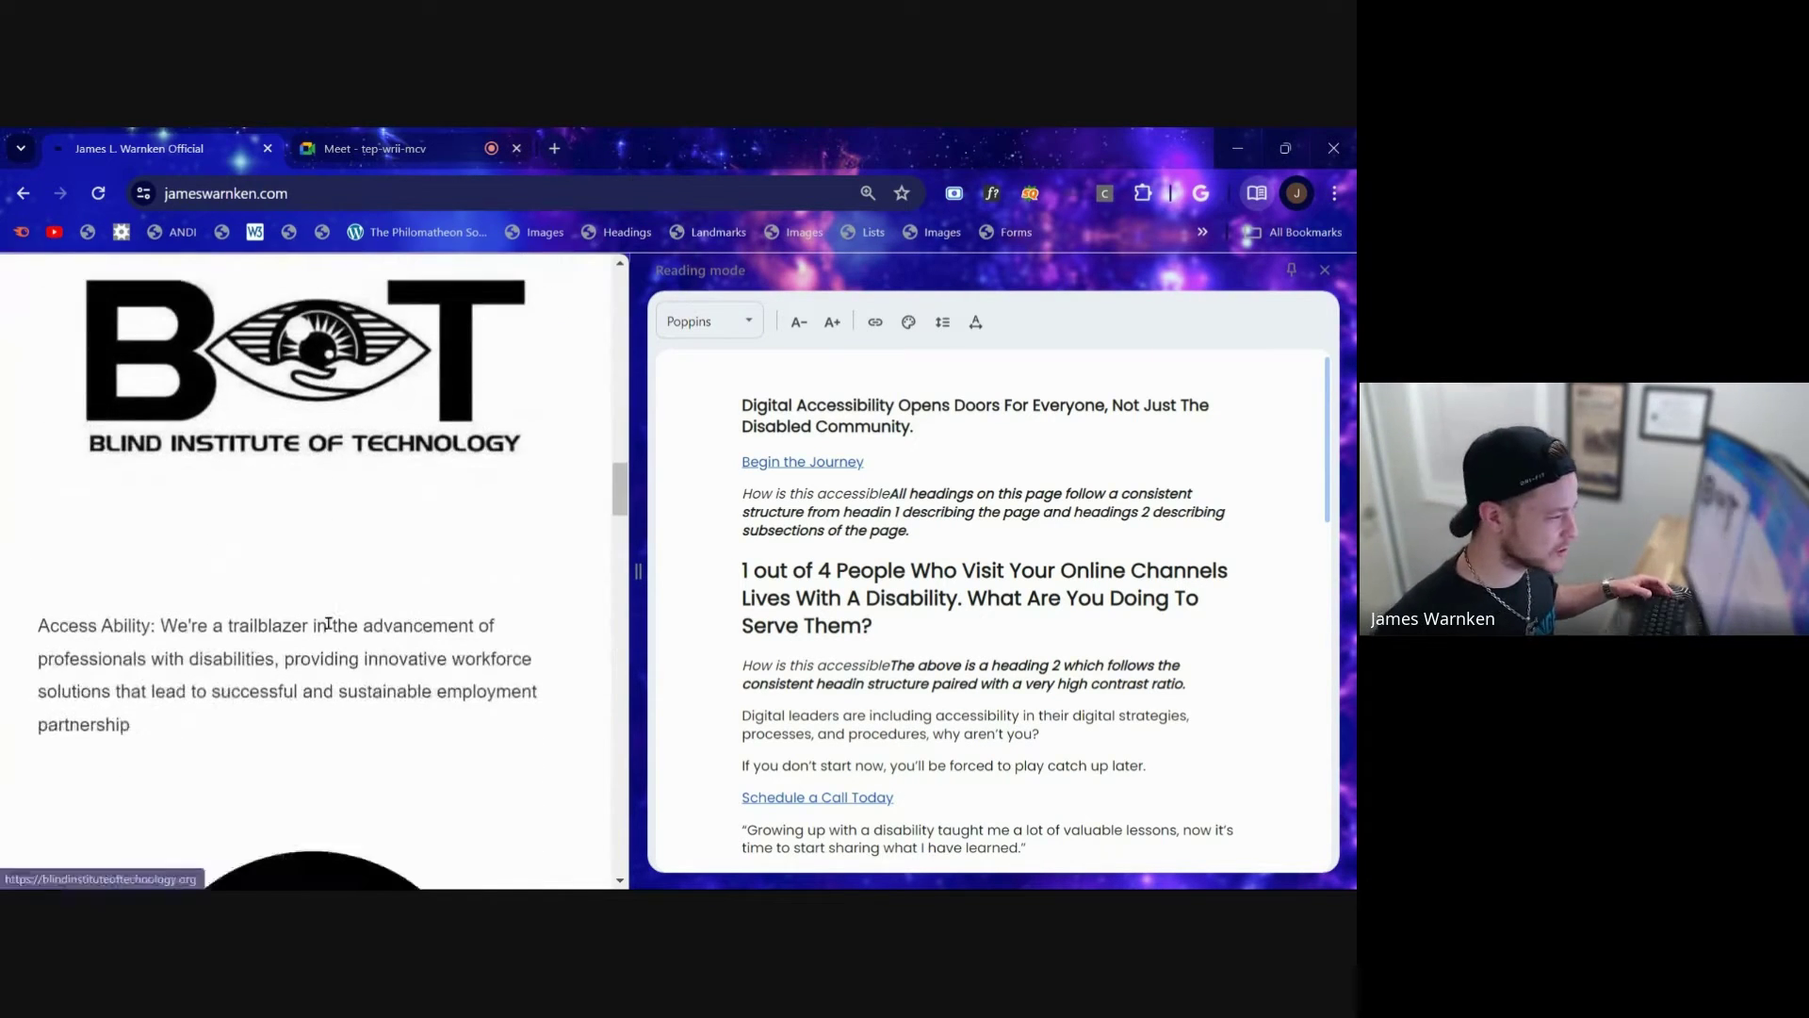
scroll(898, 608, down, 3)
scroll(898, 608, down, 10)
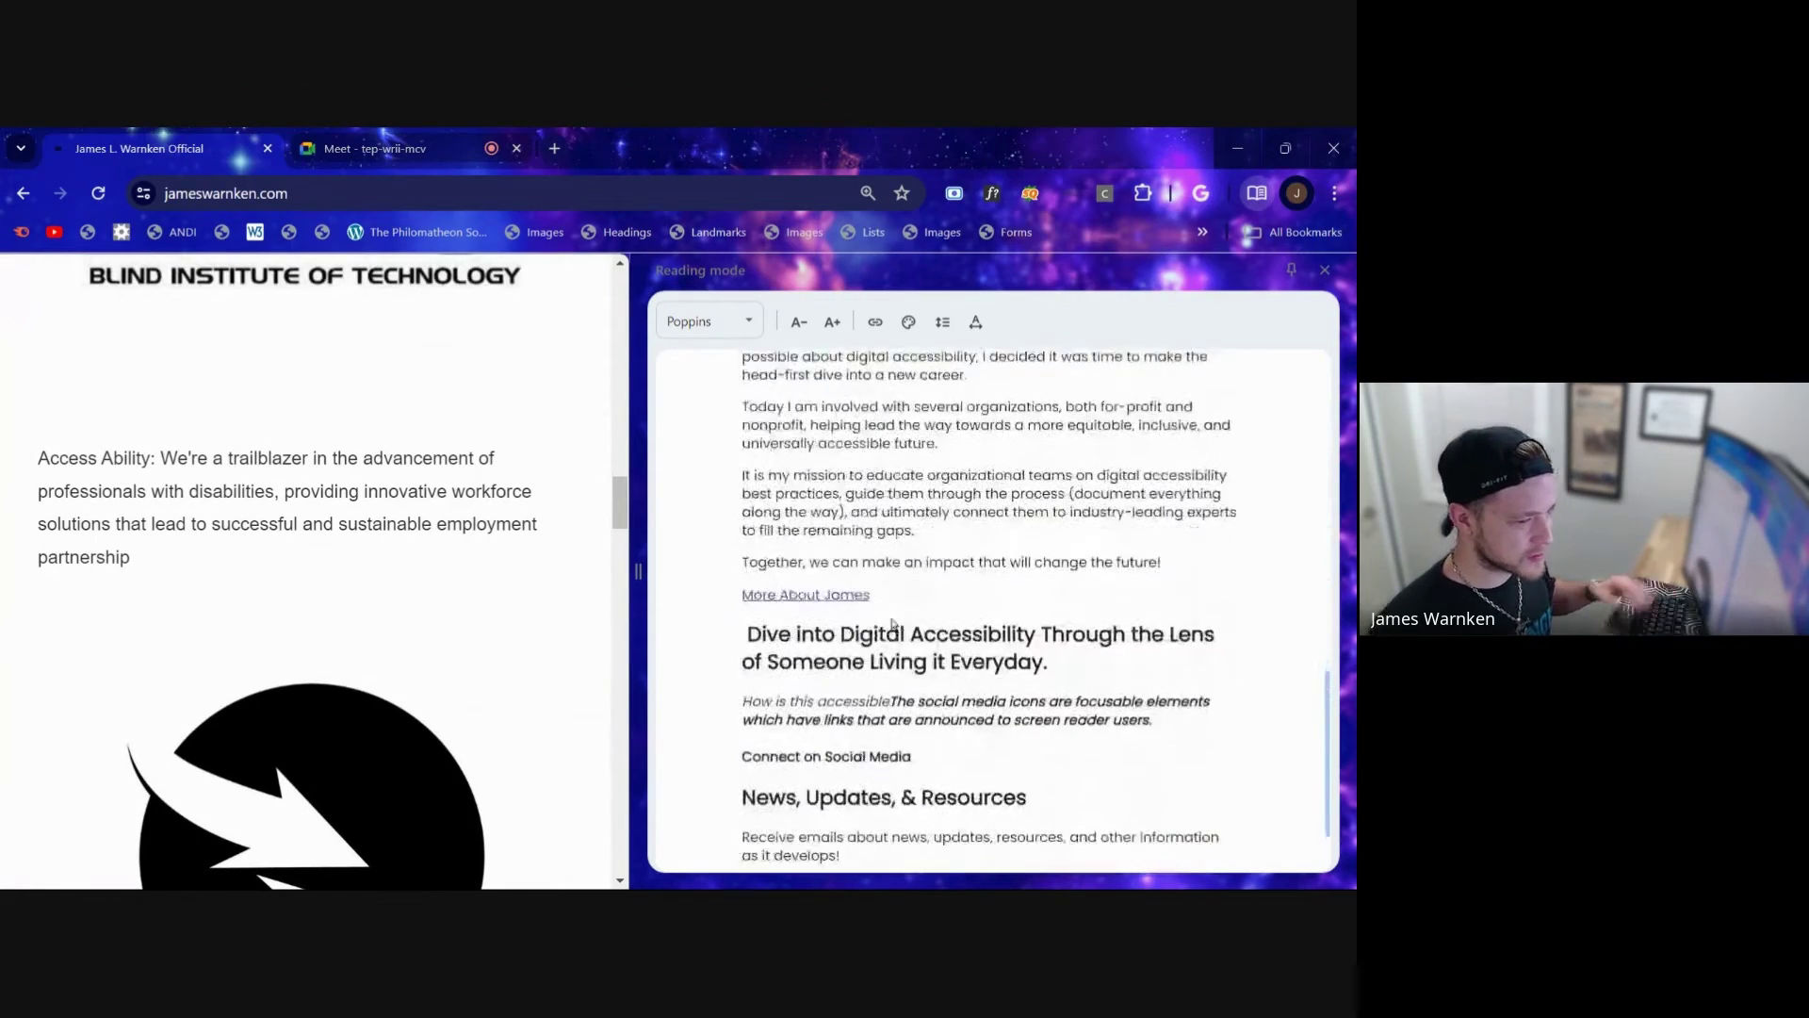
scroll(882, 622, up, 10)
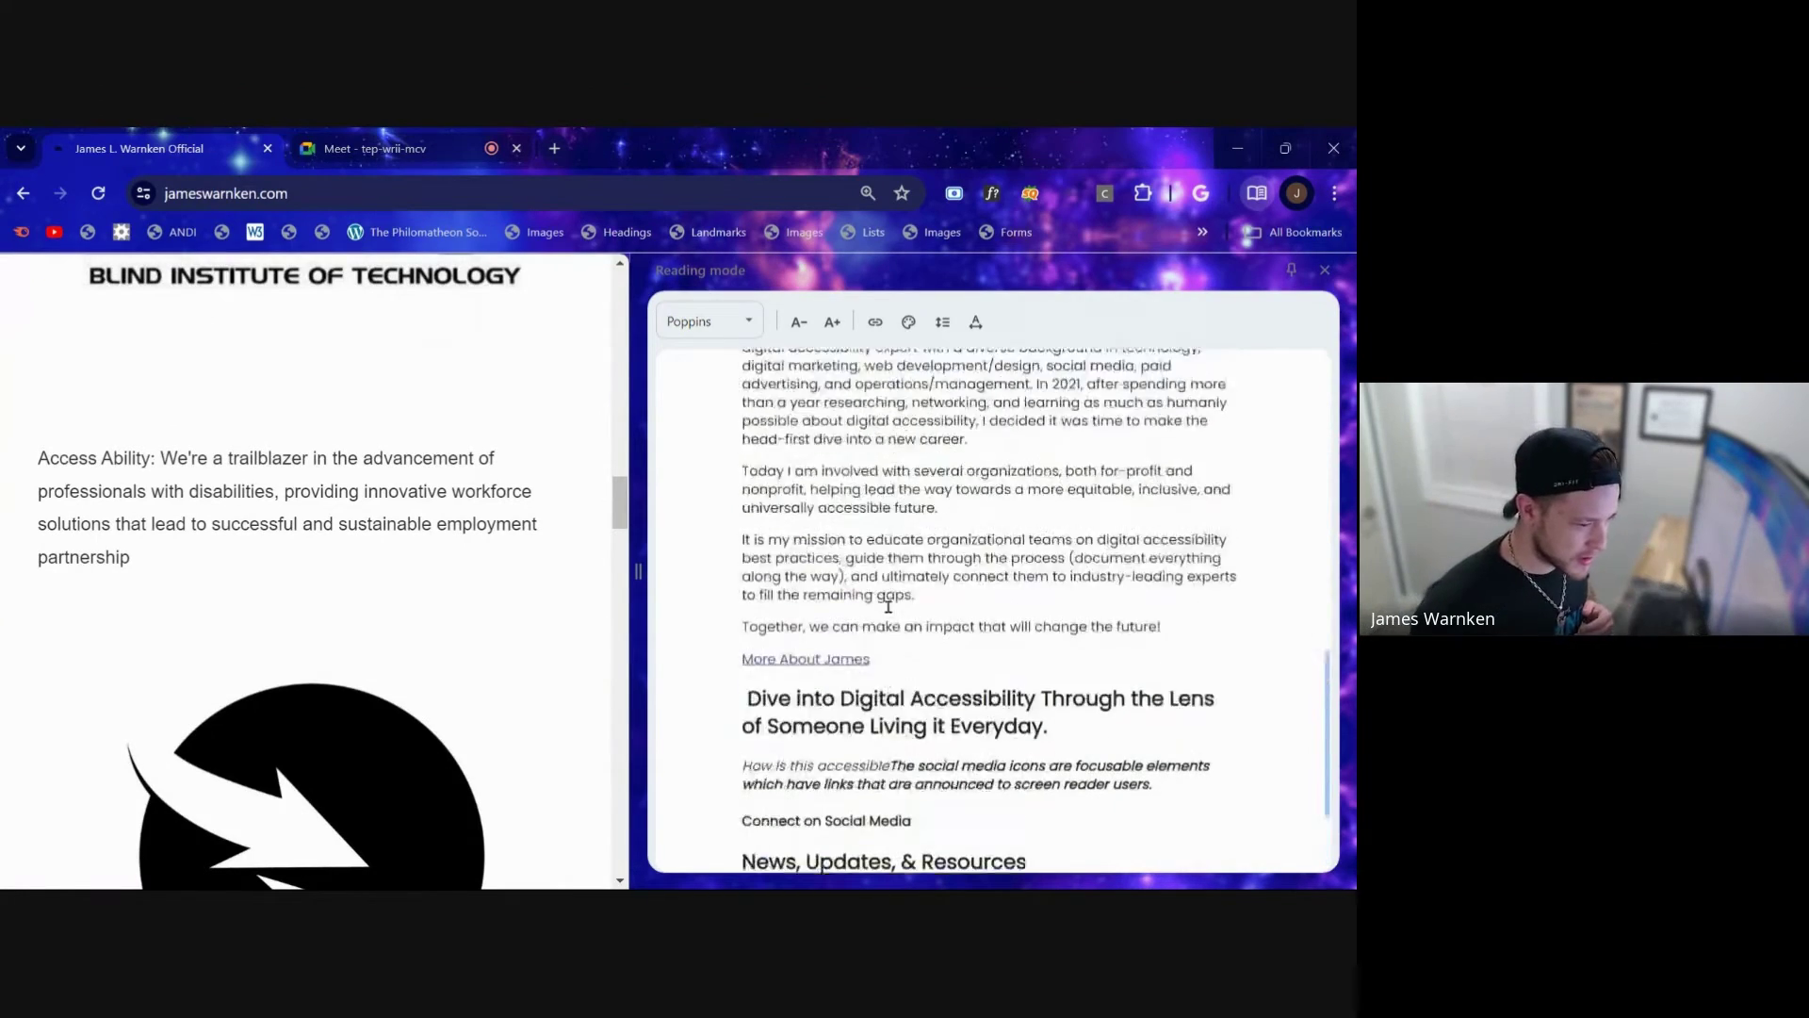
scroll(888, 605, up, 4)
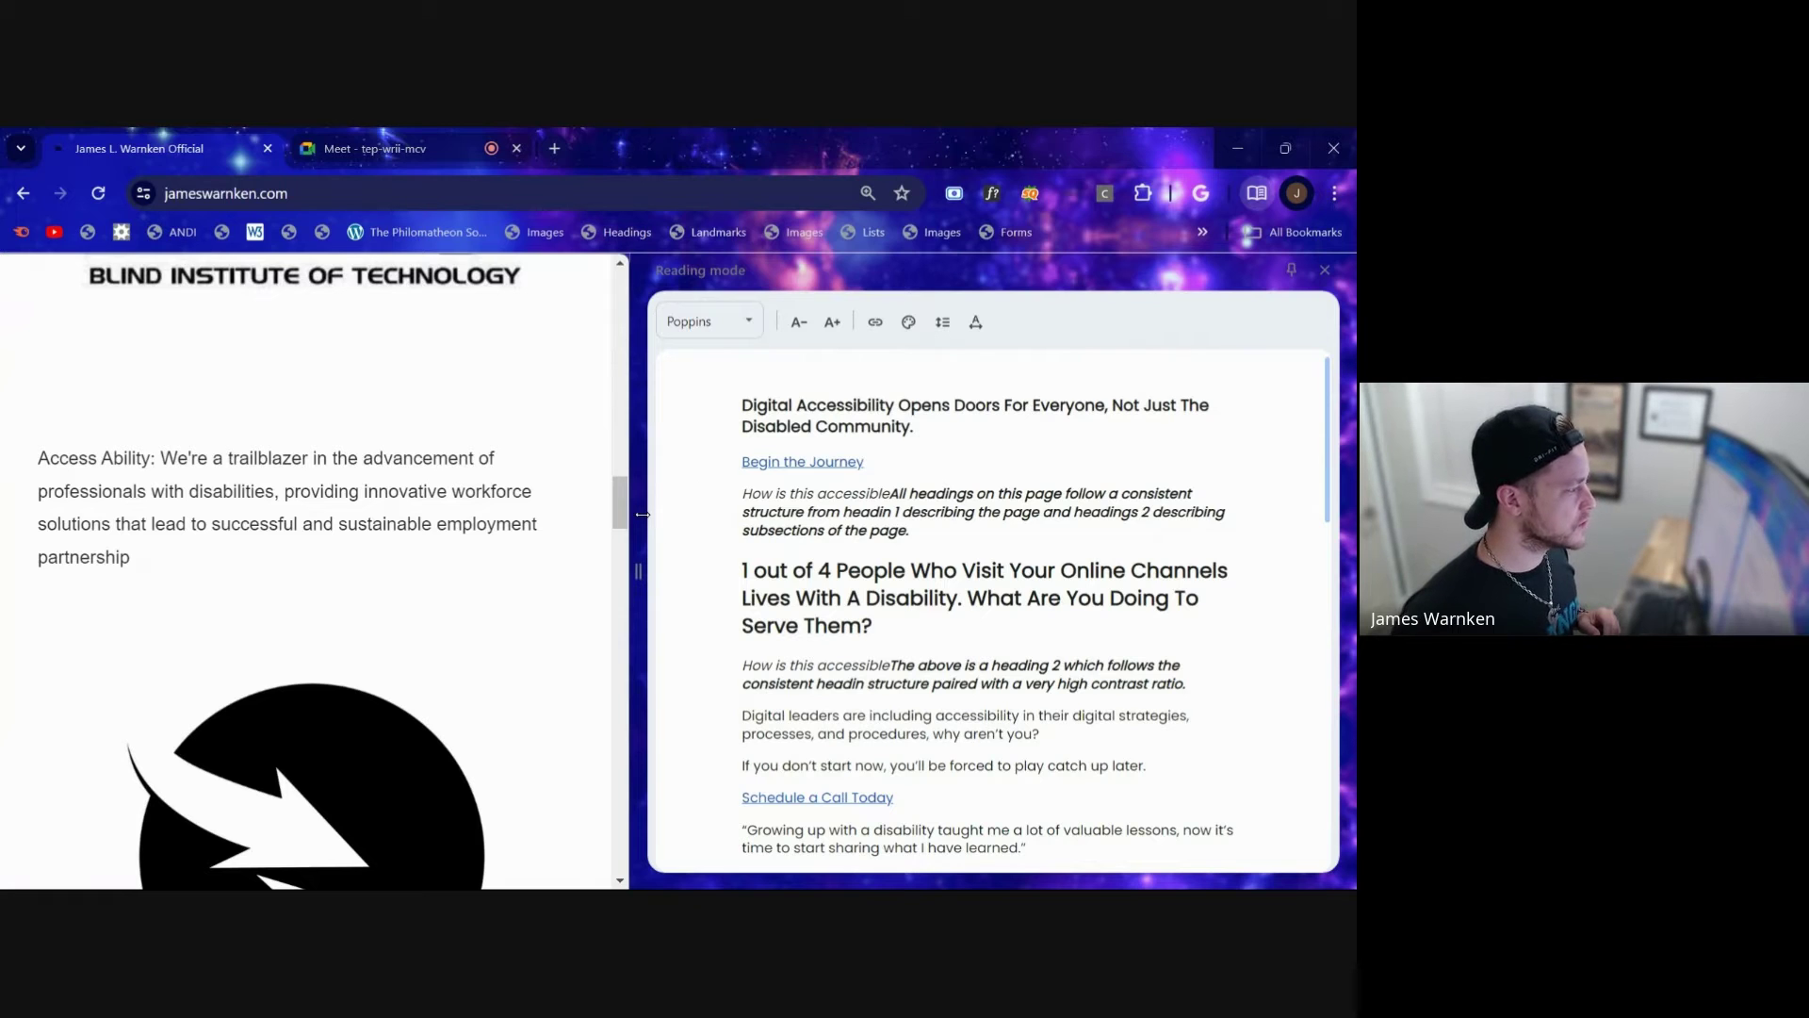
drag(639, 513, 666, 516)
scroll(527, 589, up, 10)
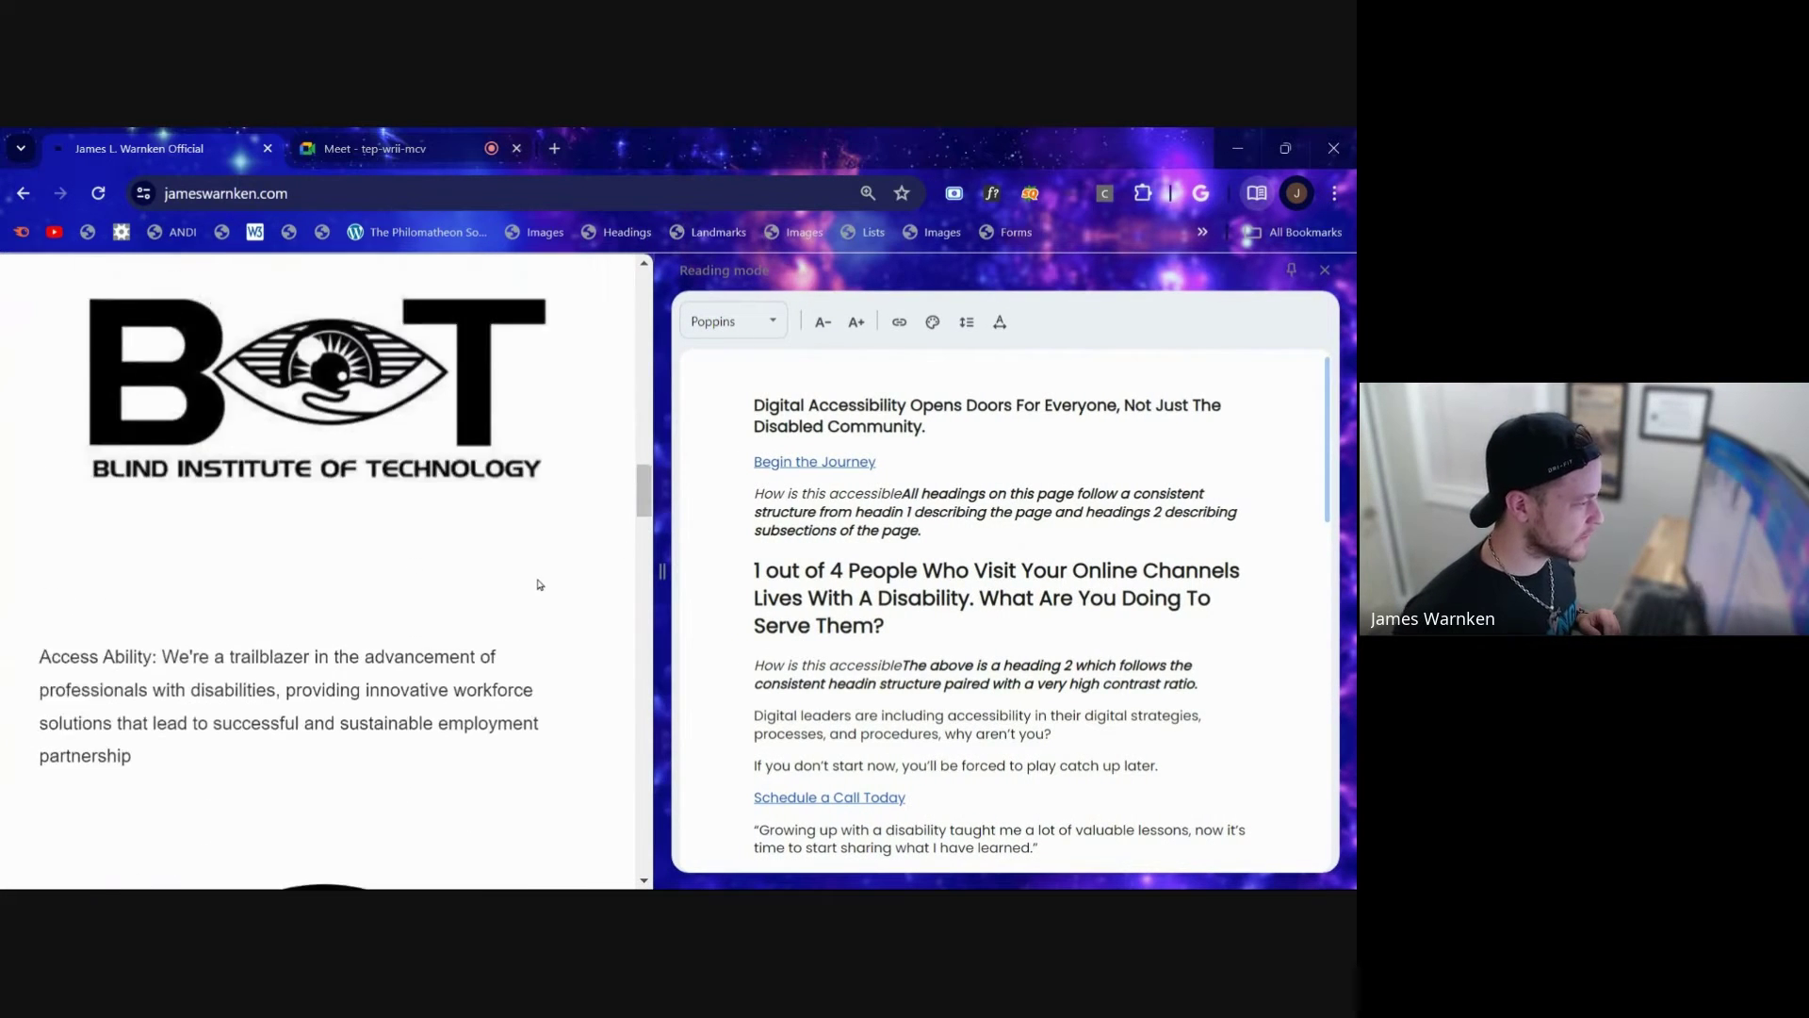
scroll(516, 596, up, 3)
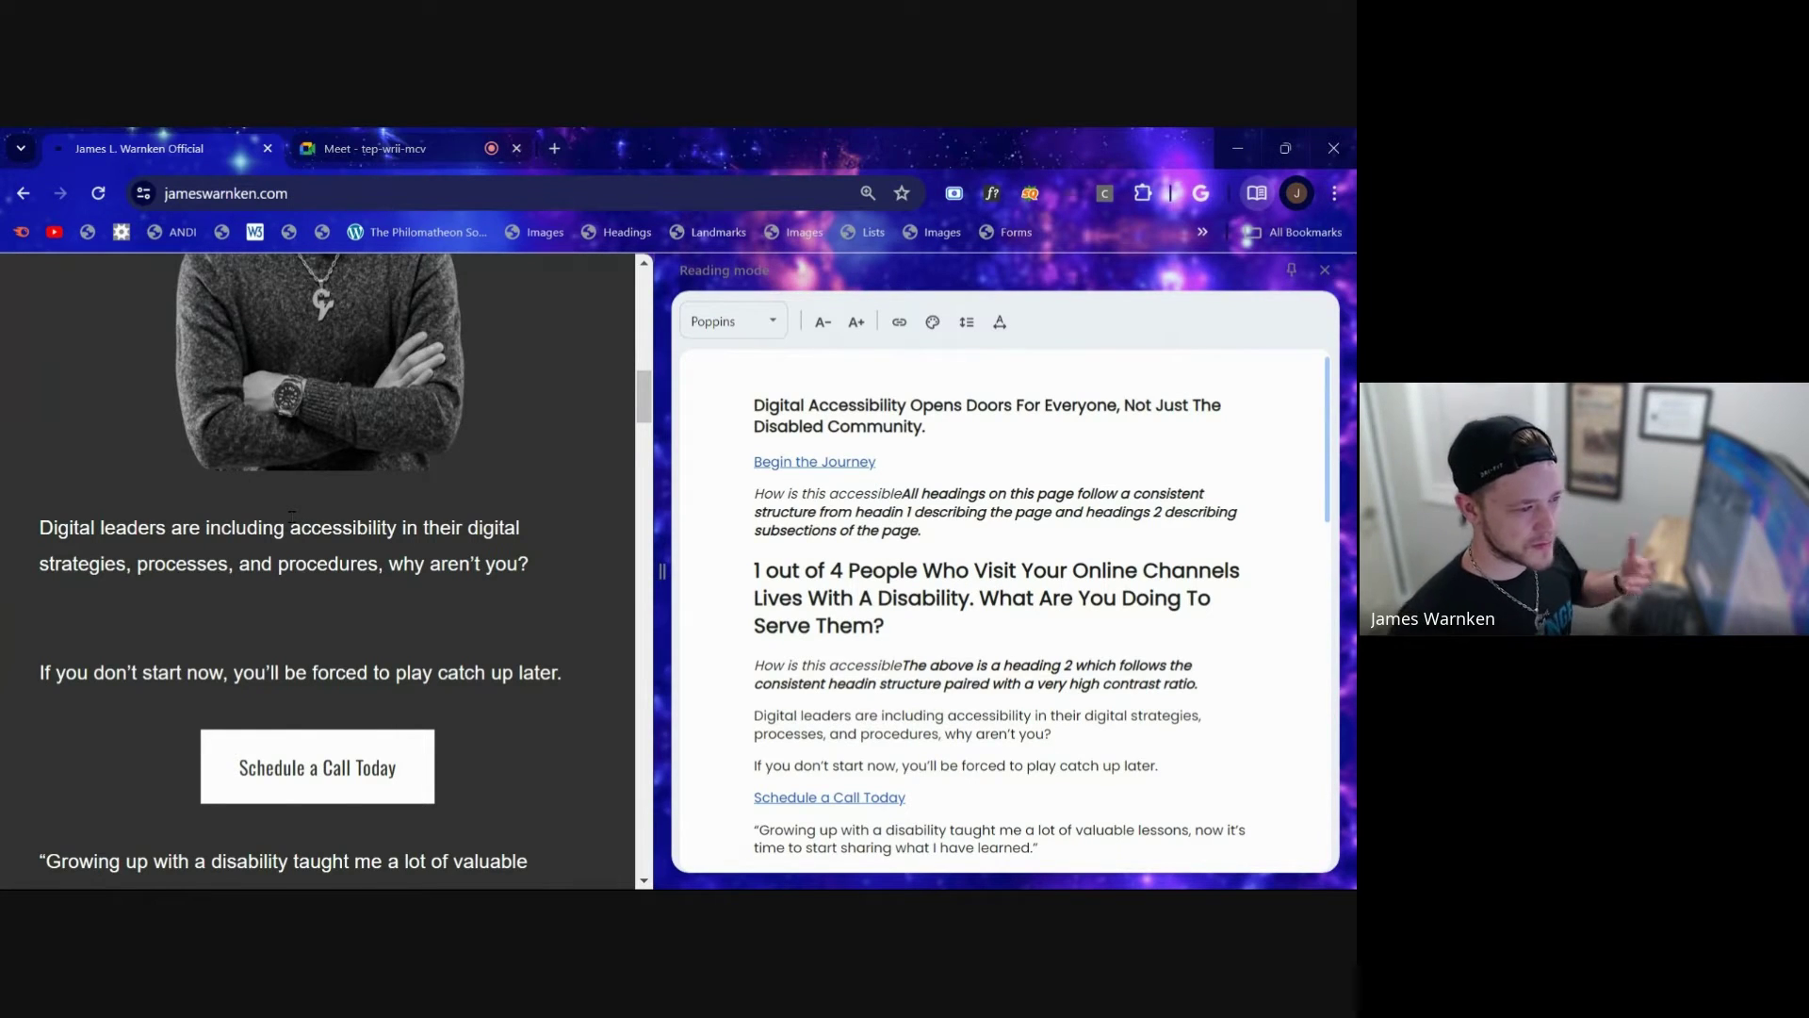
Step: Try the Comic Neue and STIX Two Text fonts on the reading mode text
click(744, 324)
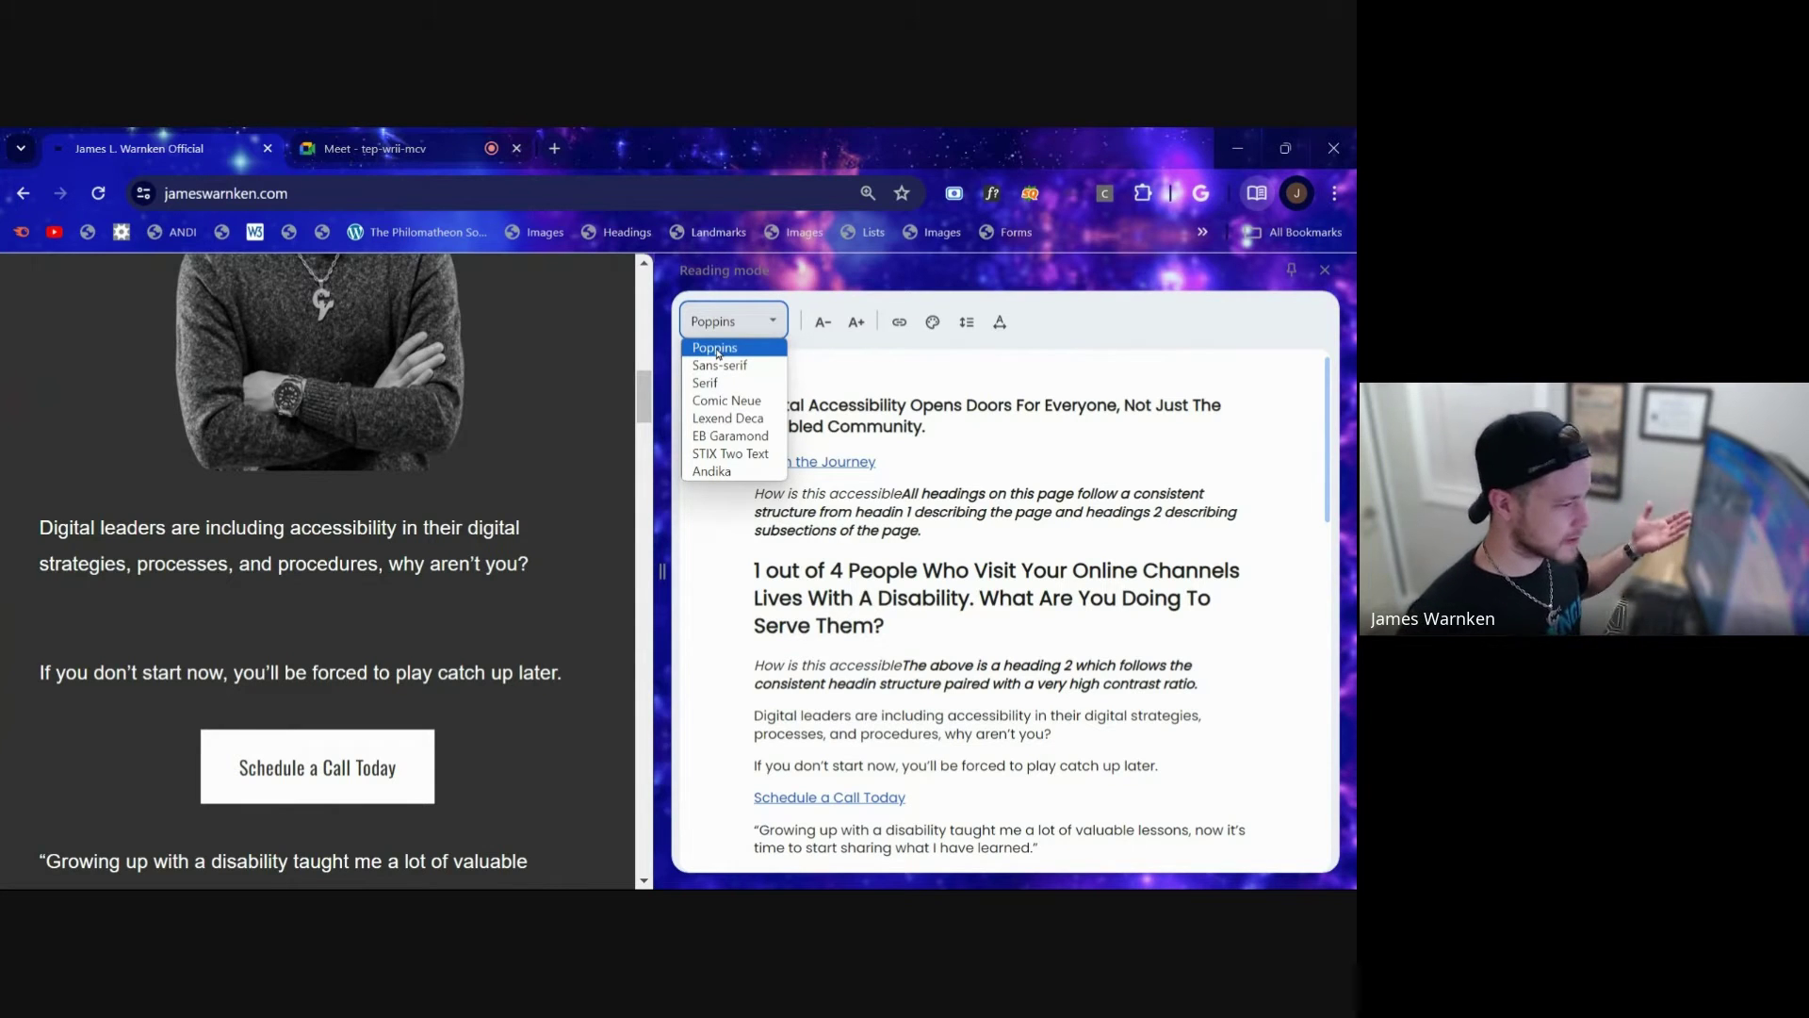
click(721, 400)
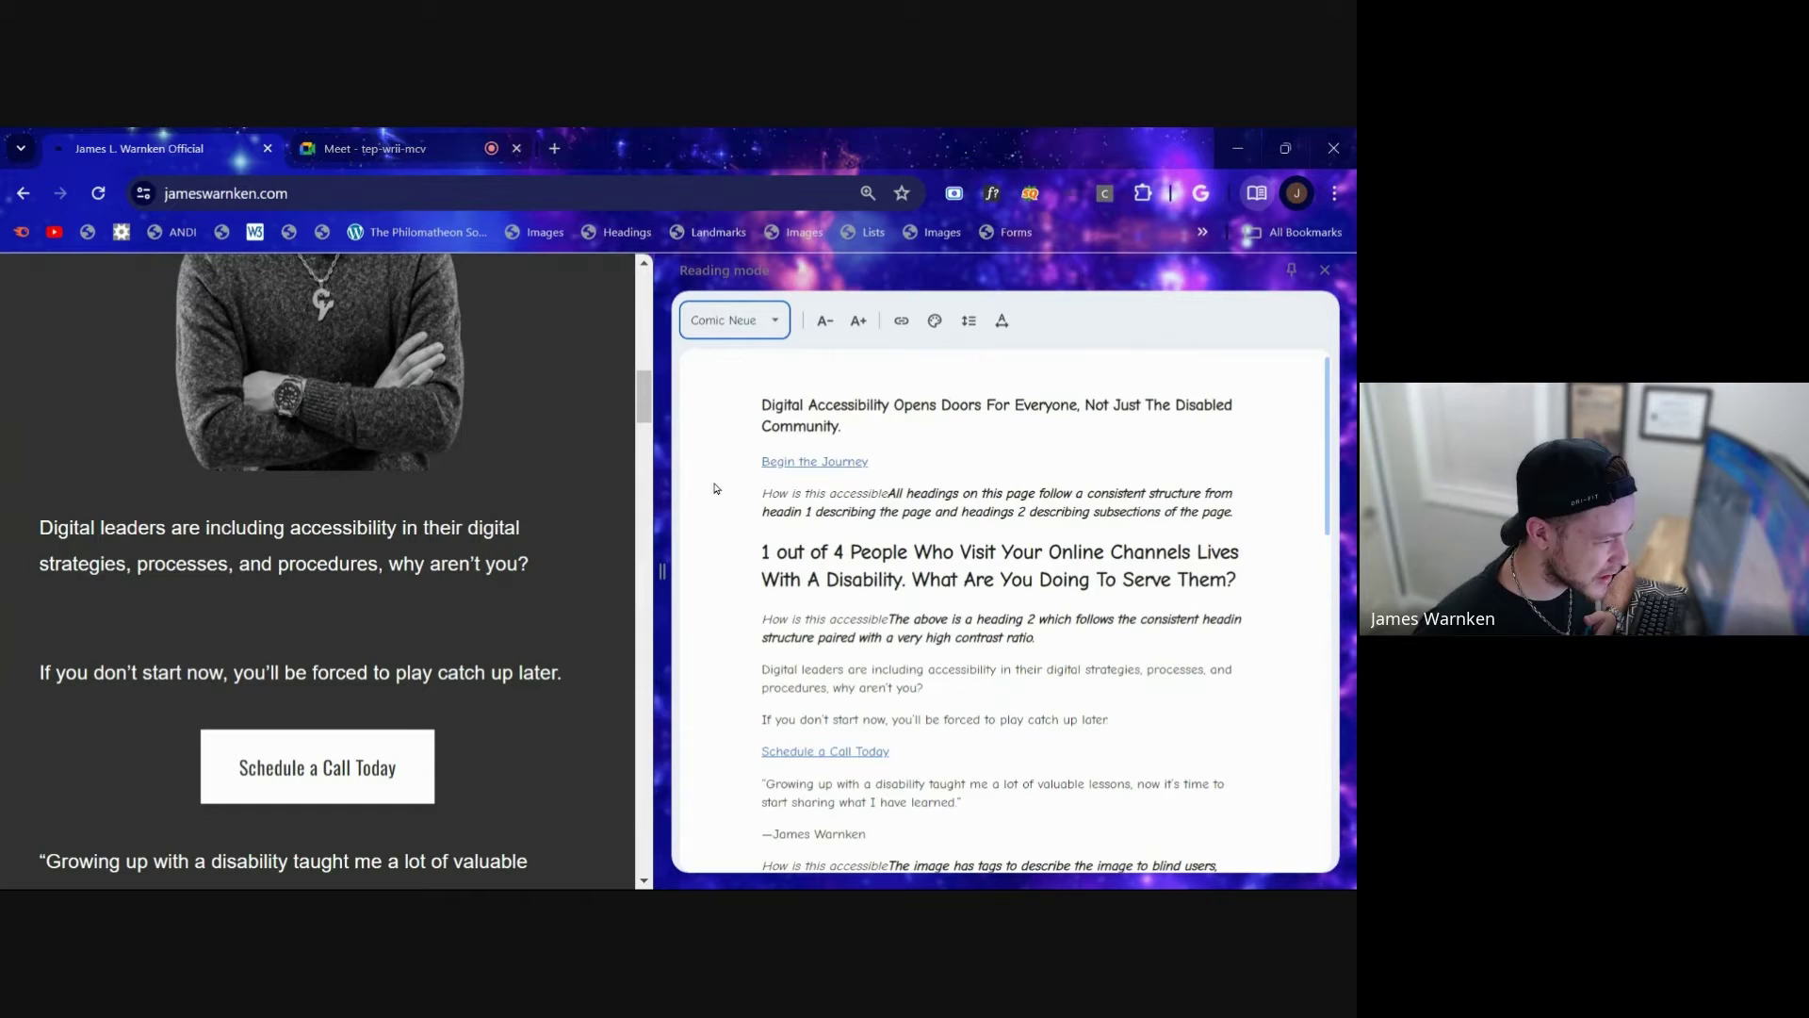
click(728, 323)
click(718, 443)
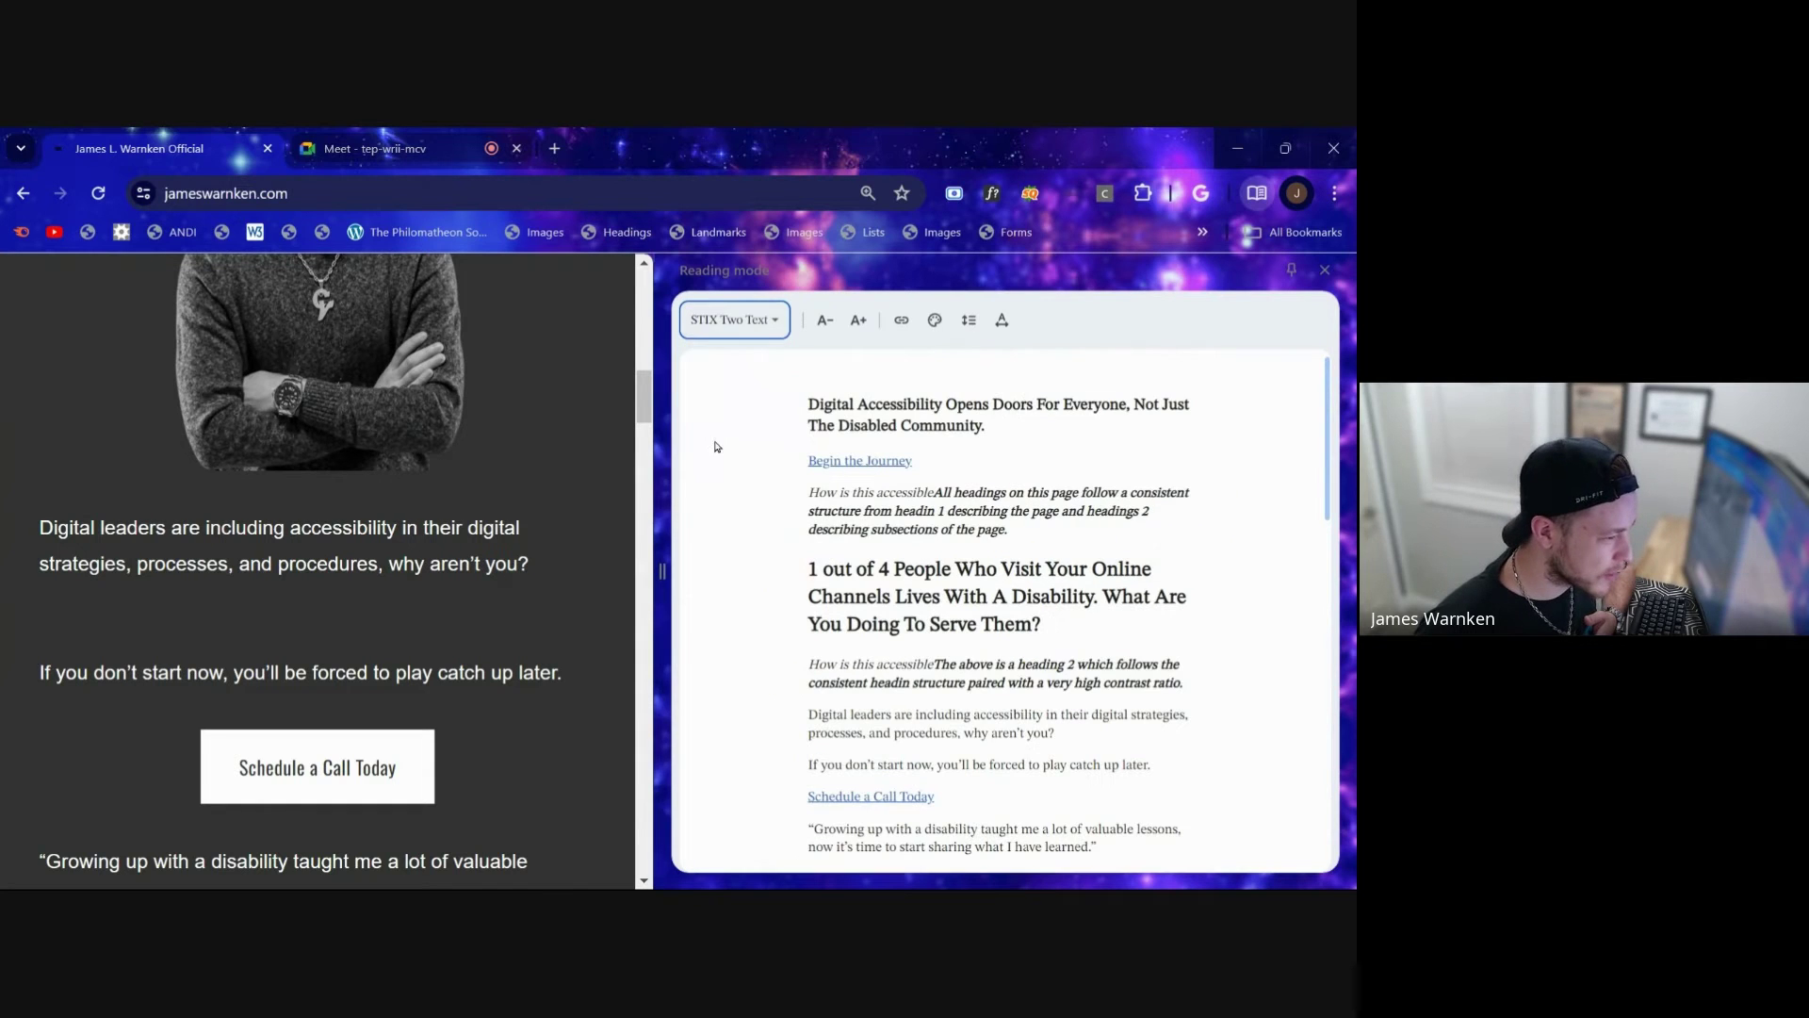
click(718, 325)
click(718, 400)
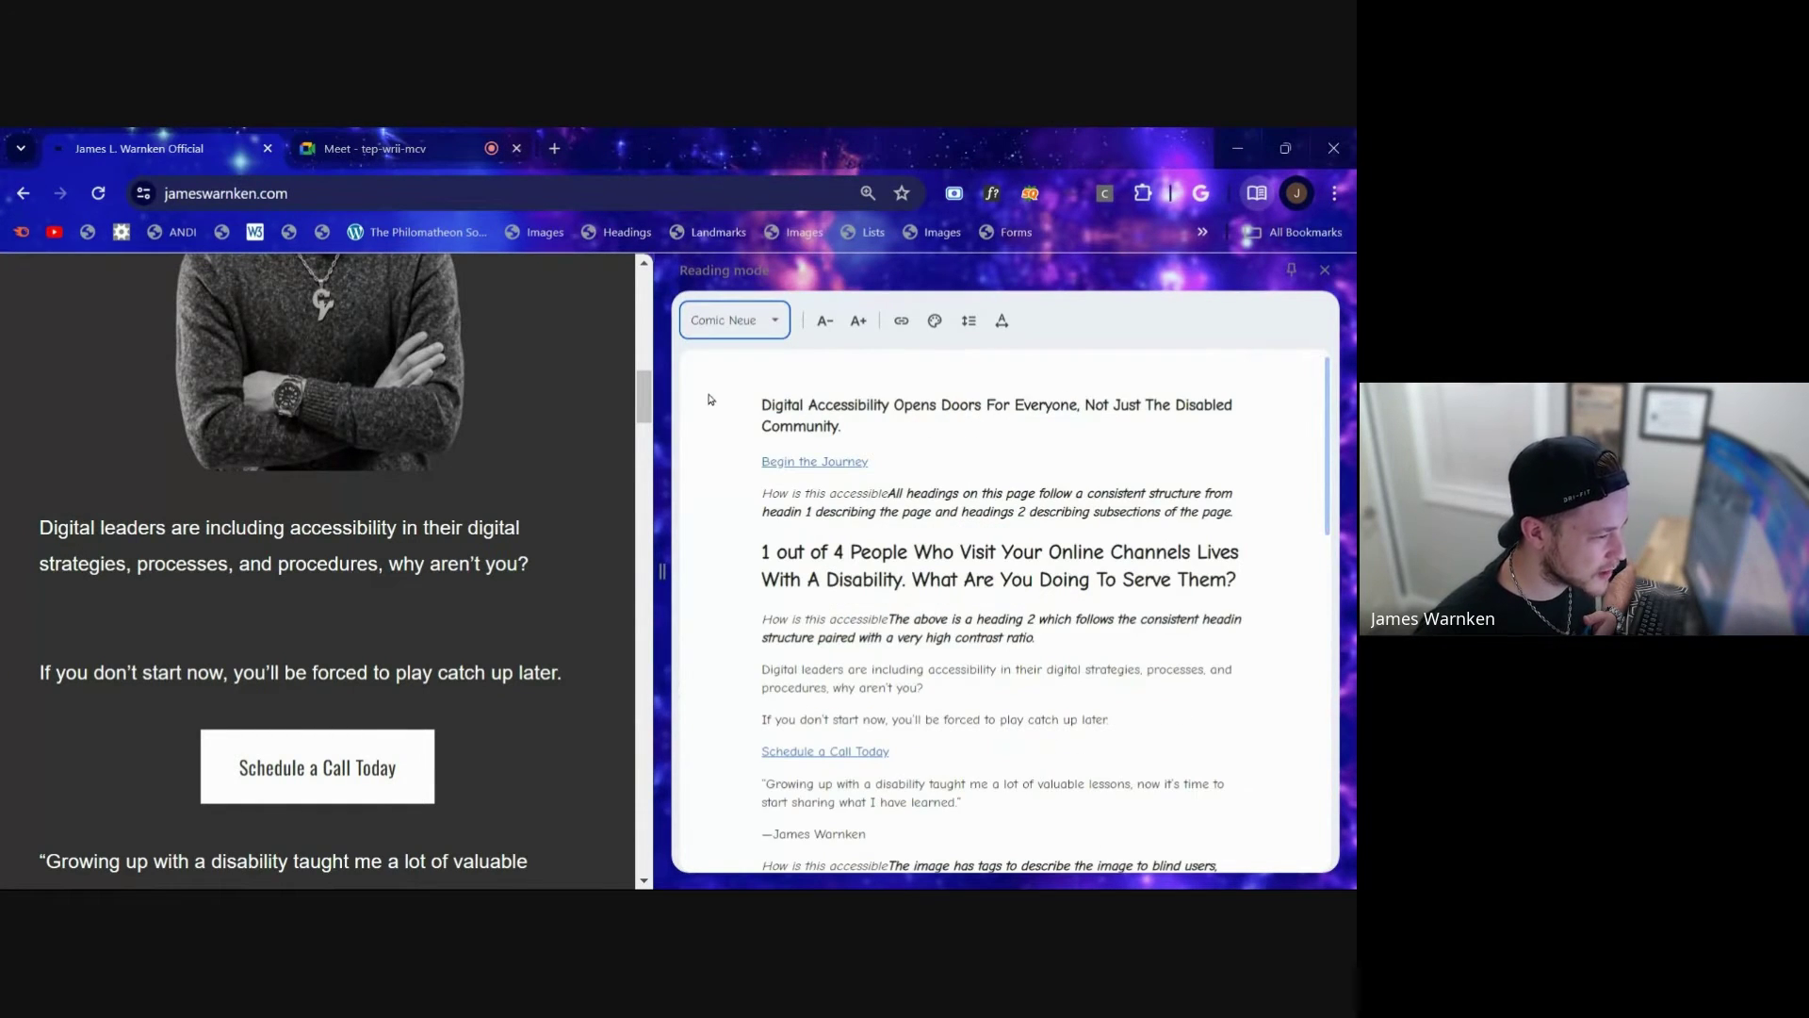
Step: Set the reading mode font to Serif and enlarge the text by several increments until the heading wraps over many lines
click(730, 324)
click(718, 380)
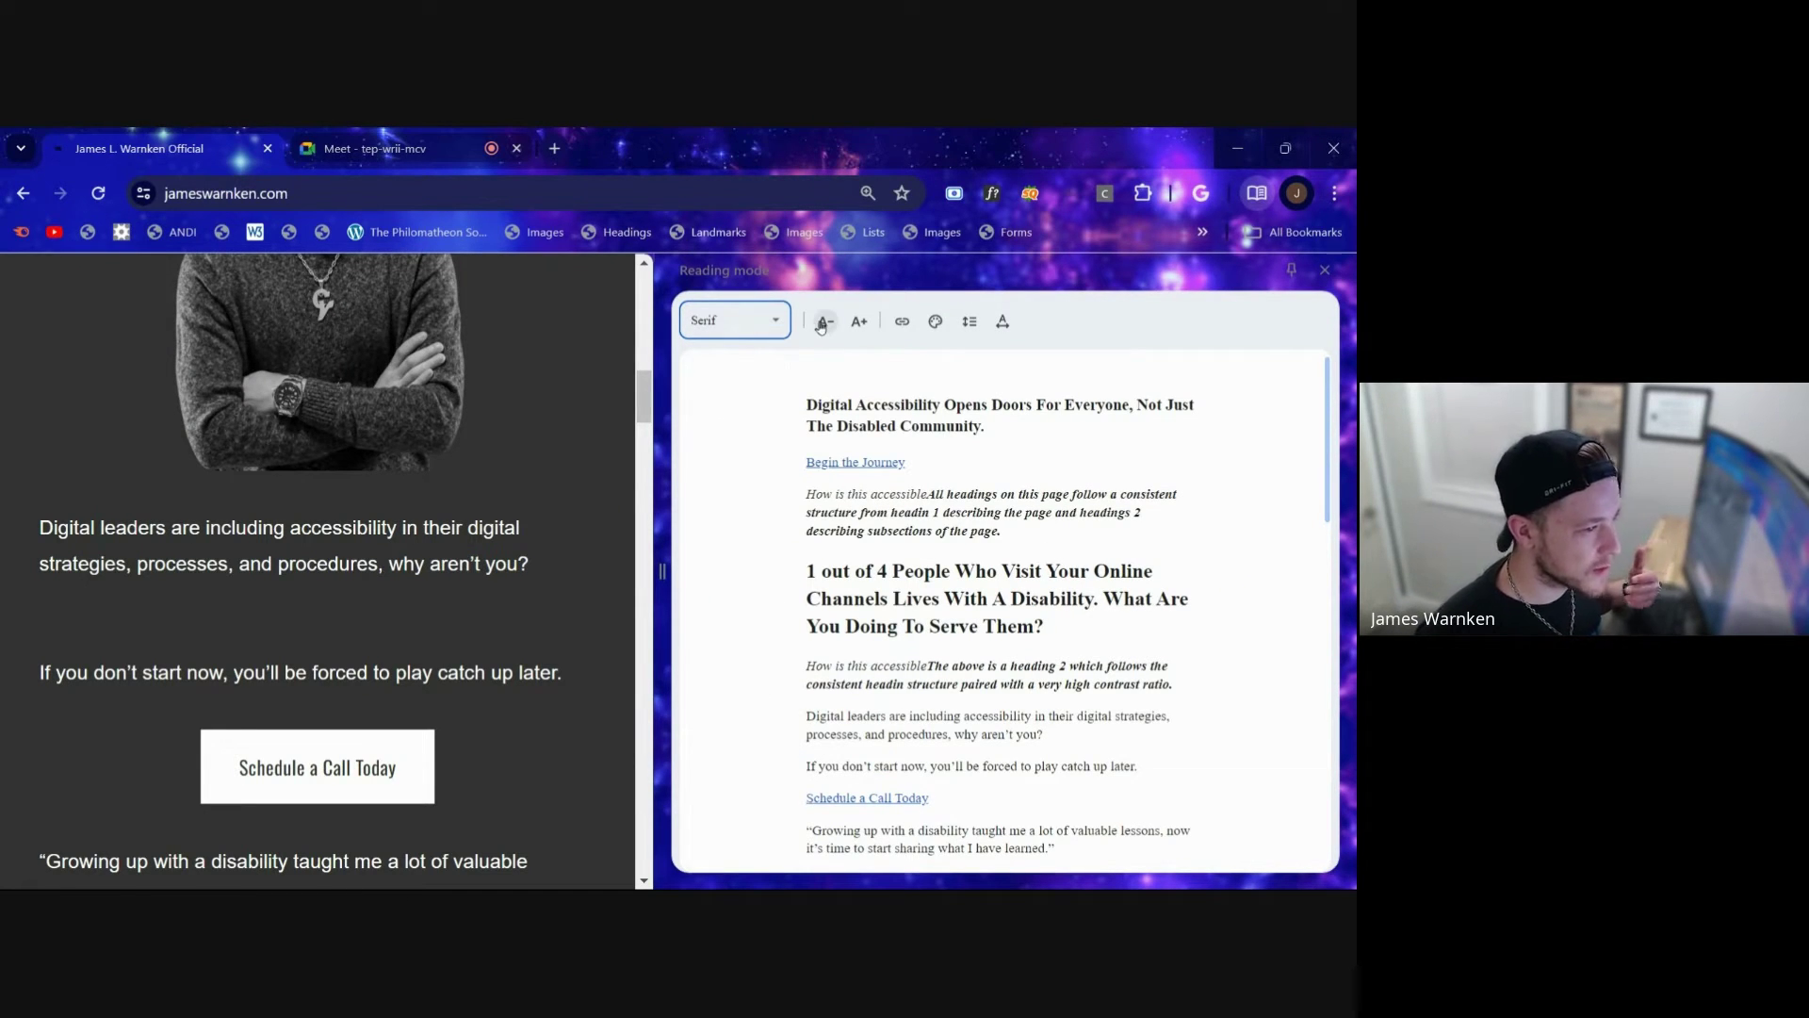
click(852, 322)
click(851, 322)
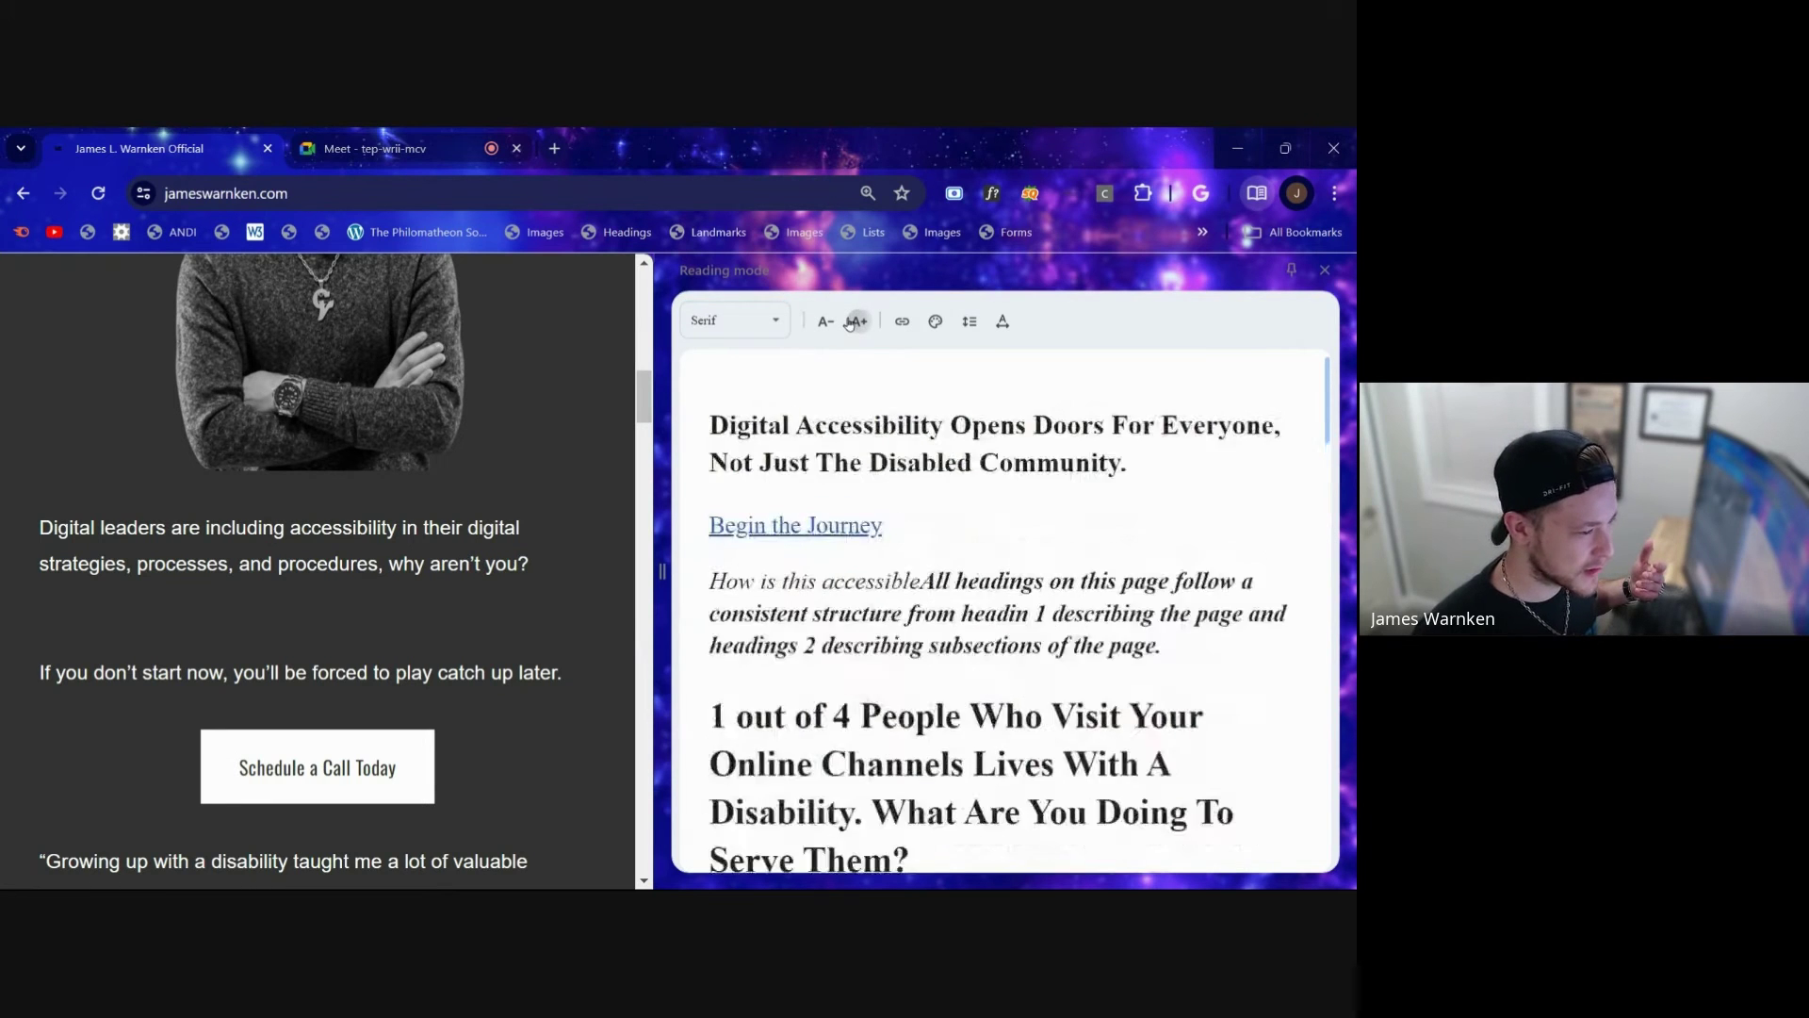
click(851, 322)
click(852, 322)
click(852, 322)
click(852, 322)
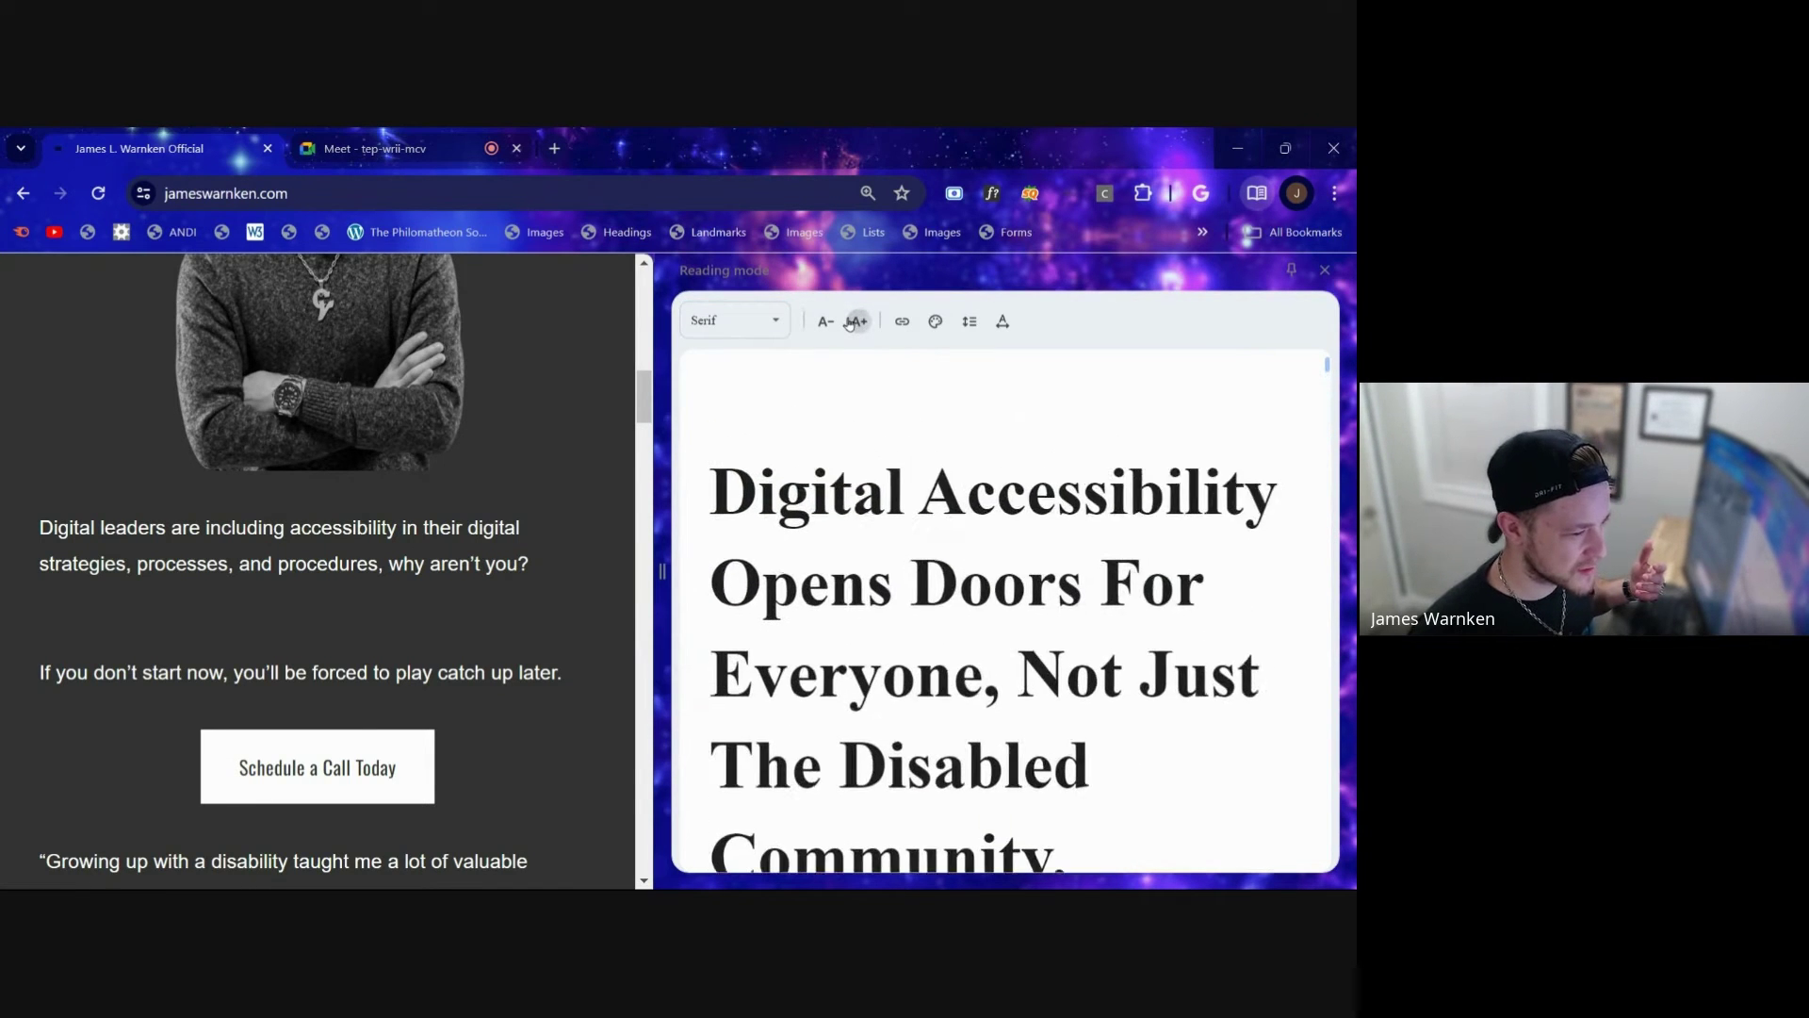
click(852, 322)
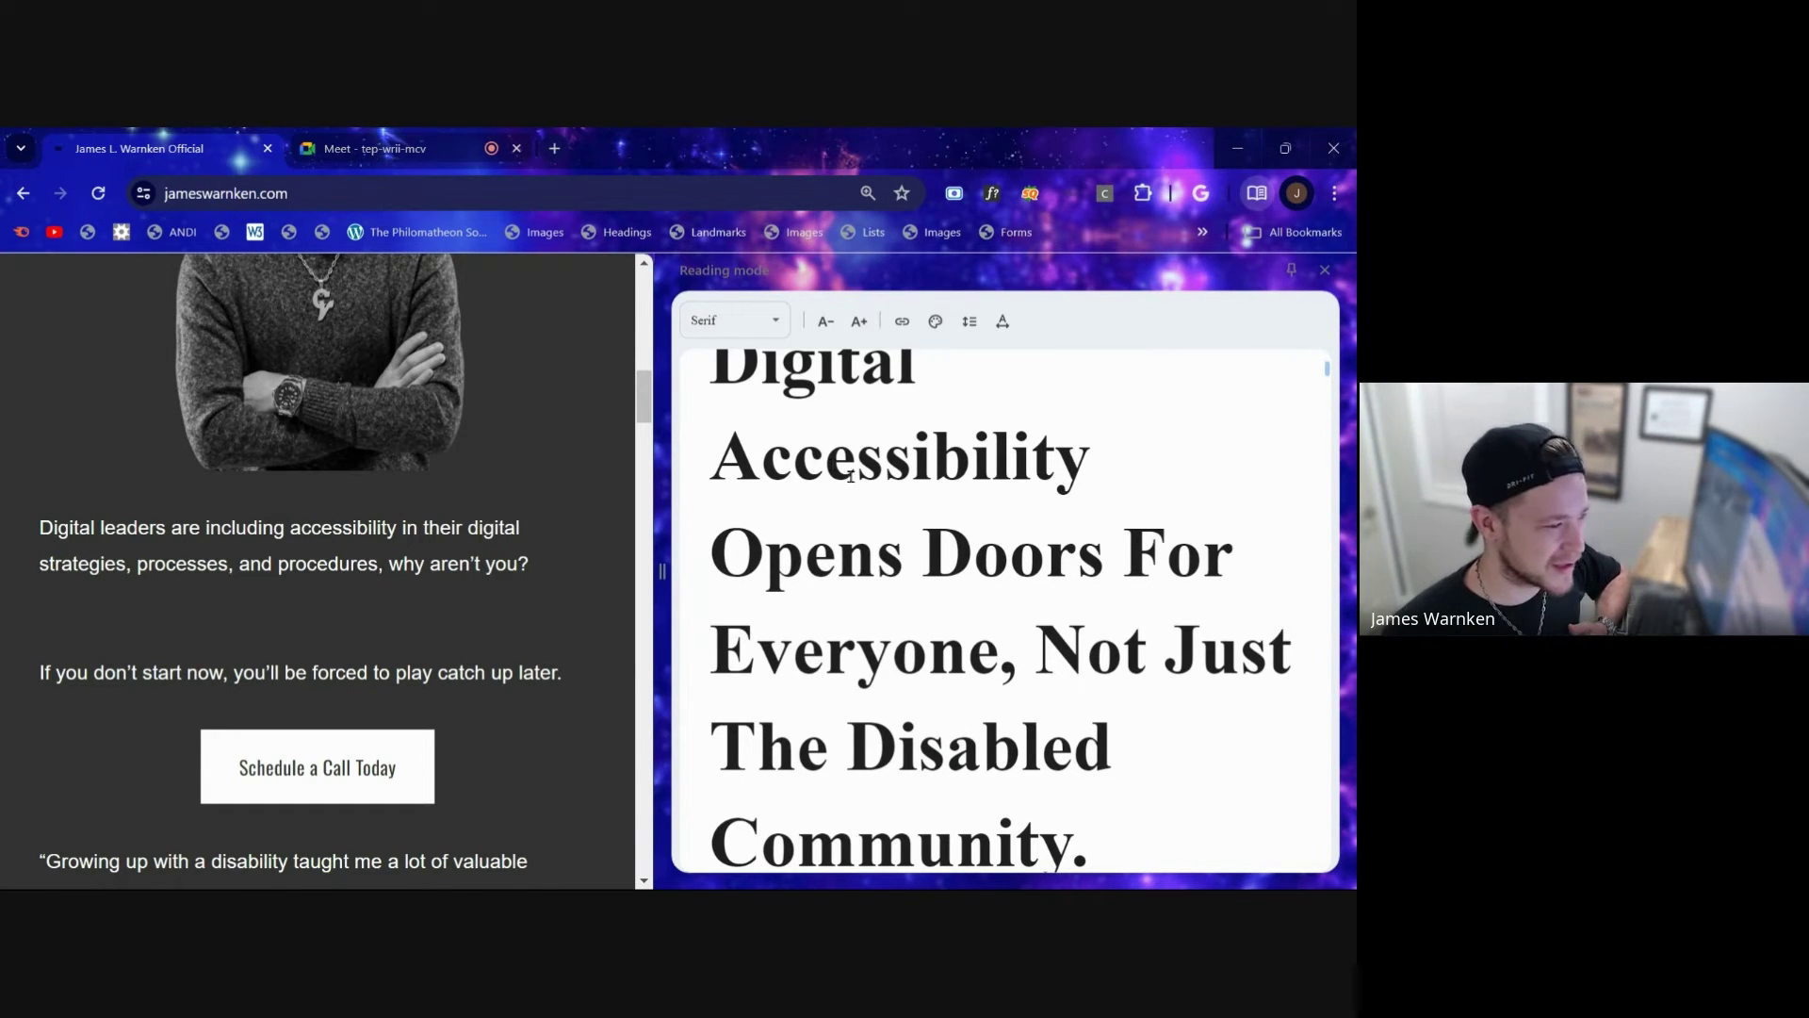
Step: Examine the enlarged reading mode text from the main heading through the accessibility note below the Begin the Journey link
scroll(944, 553, down, 6)
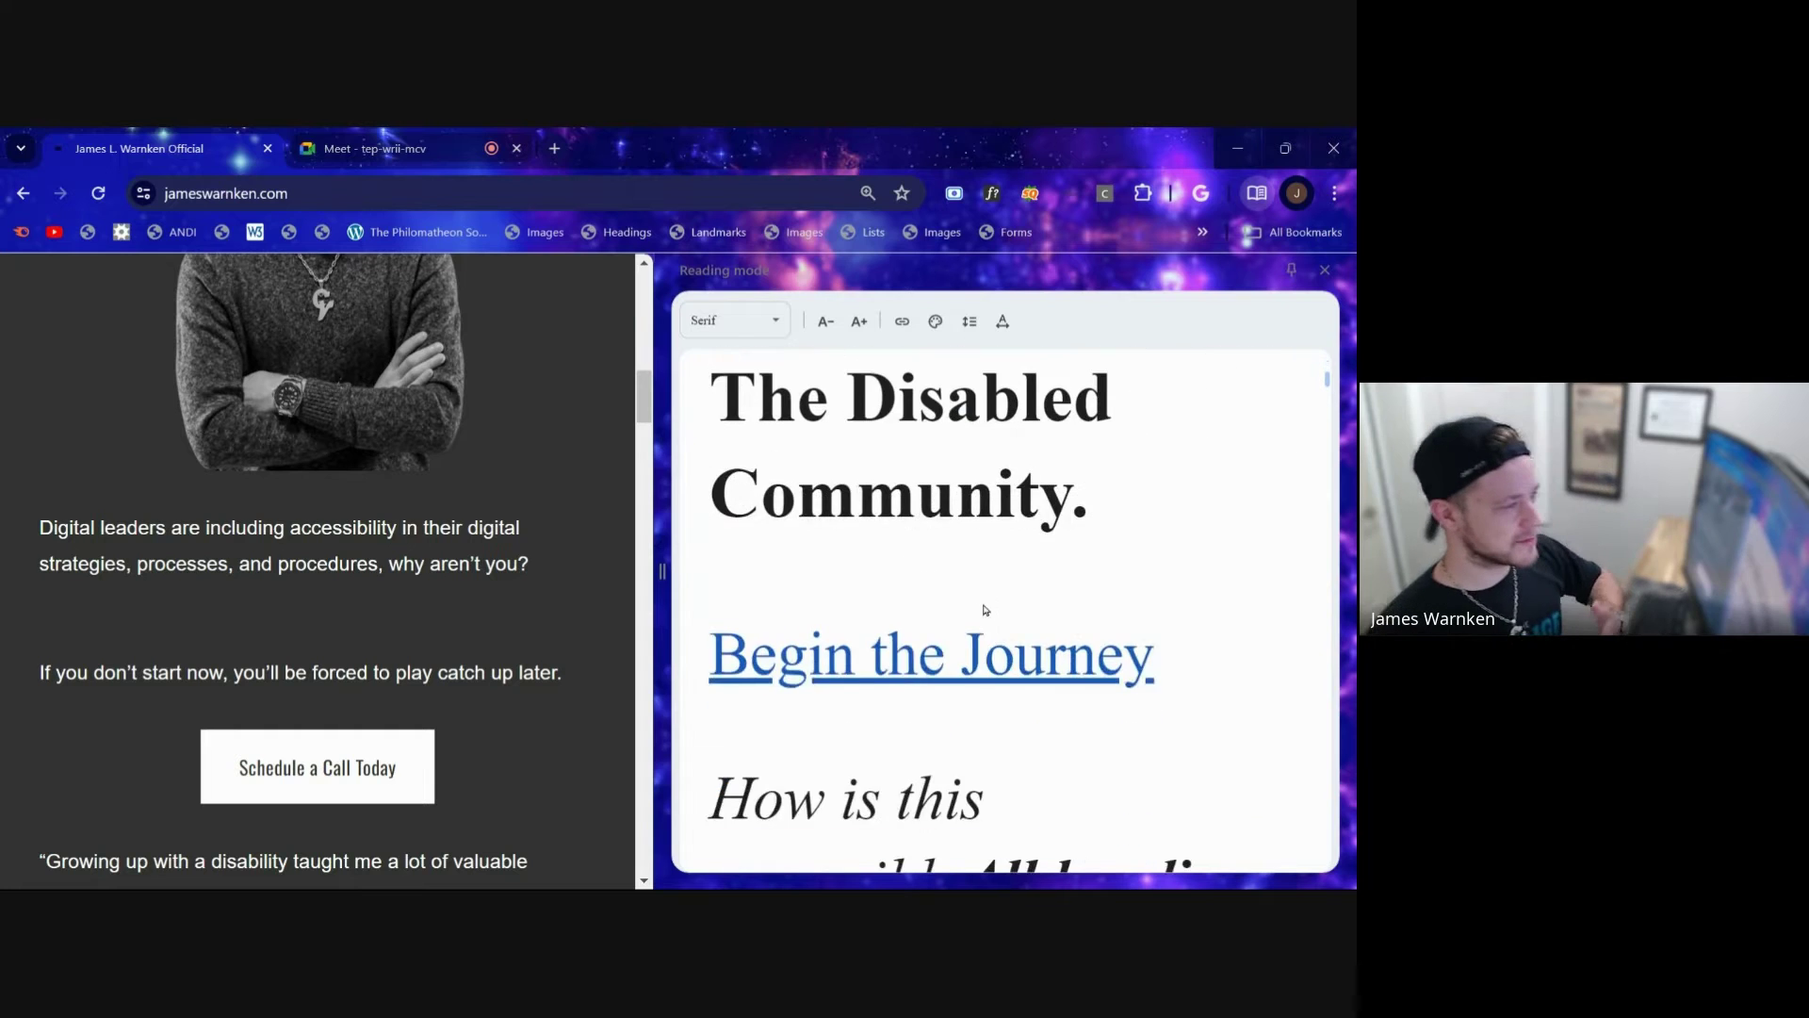
scroll(980, 603, down, 3)
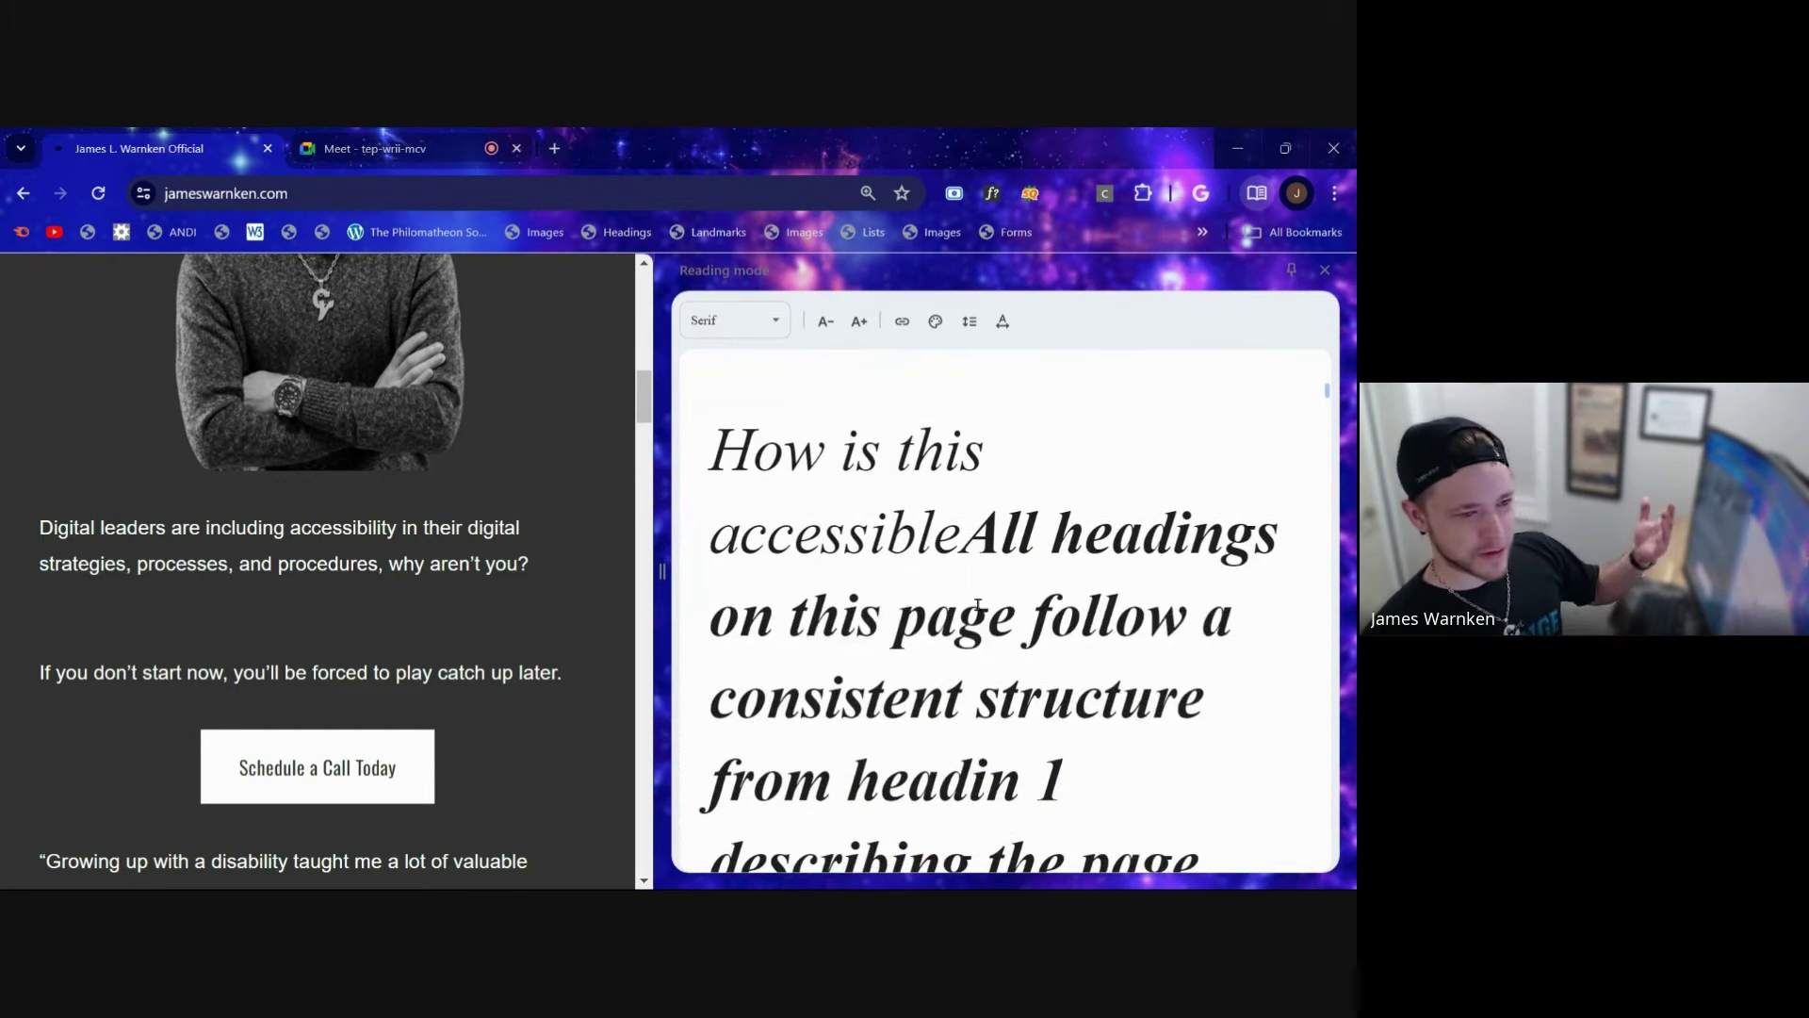
scroll(970, 631, down, 2)
scroll(969, 631, up, 4)
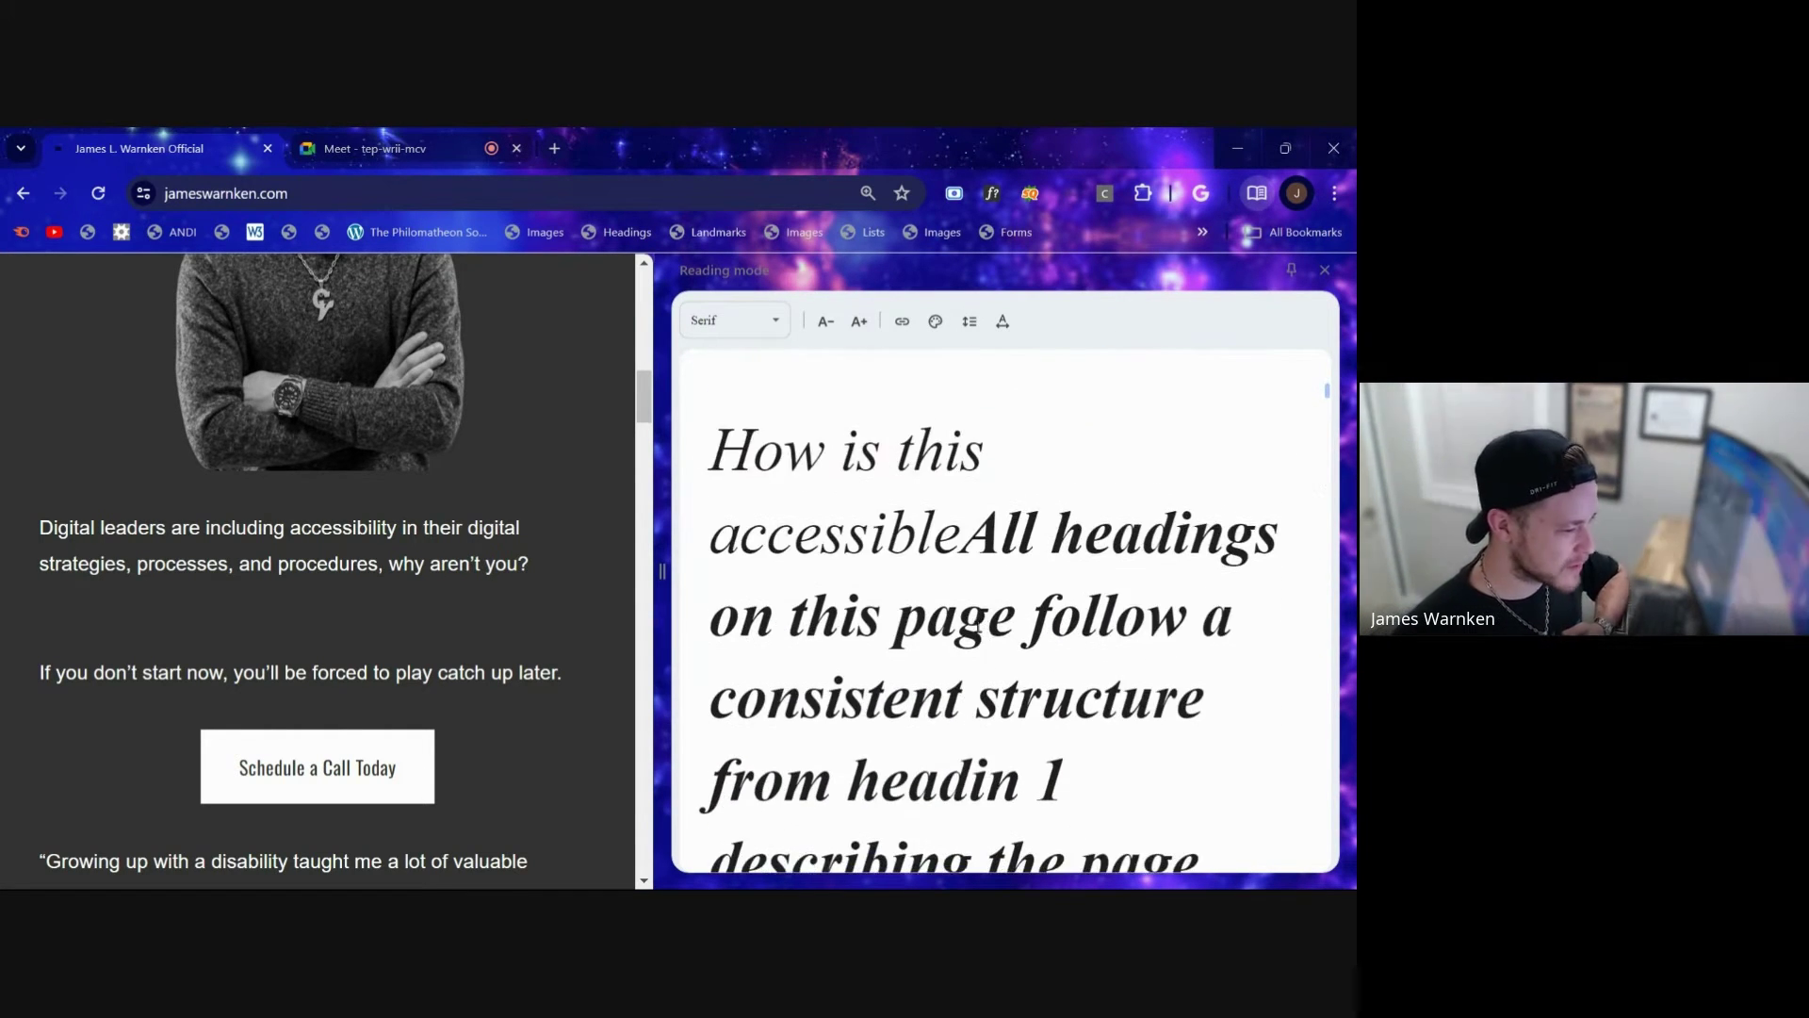
scroll(970, 631, up, 3)
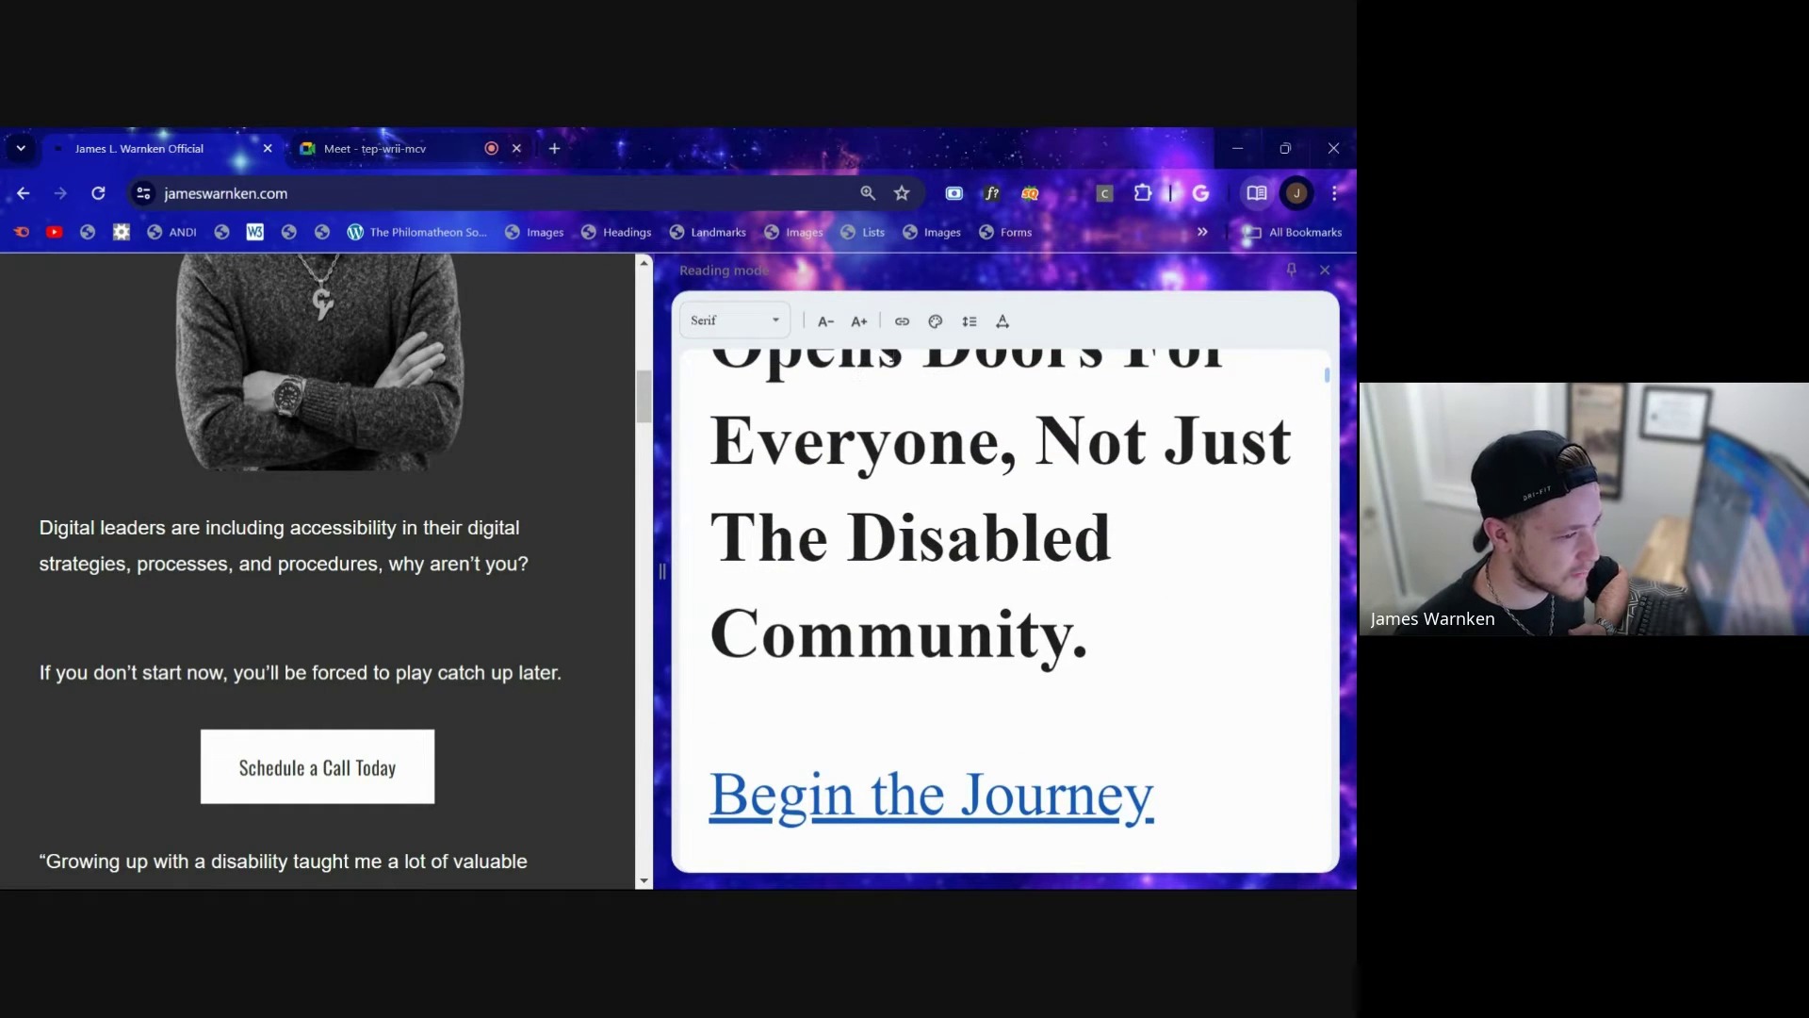
scroll(921, 428, down, 1)
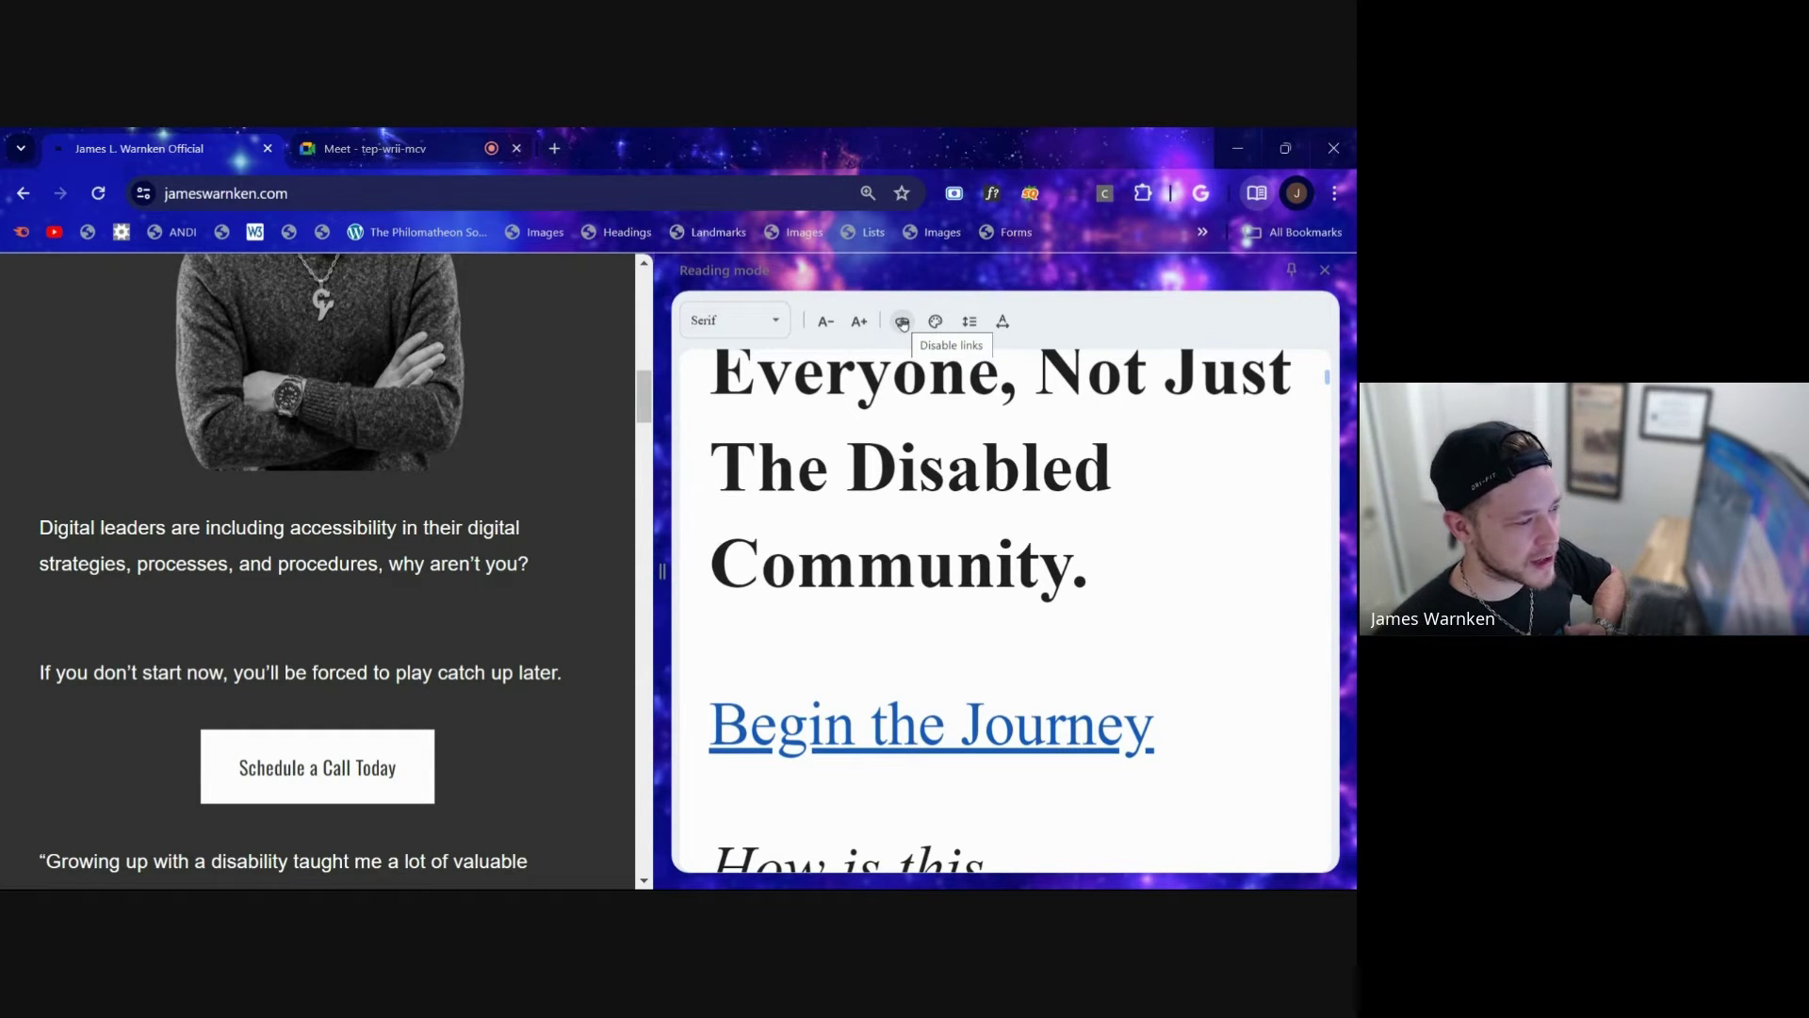
Step: Test switching the links in the reading mode text off and on, and leave the links disabled
click(902, 322)
click(903, 323)
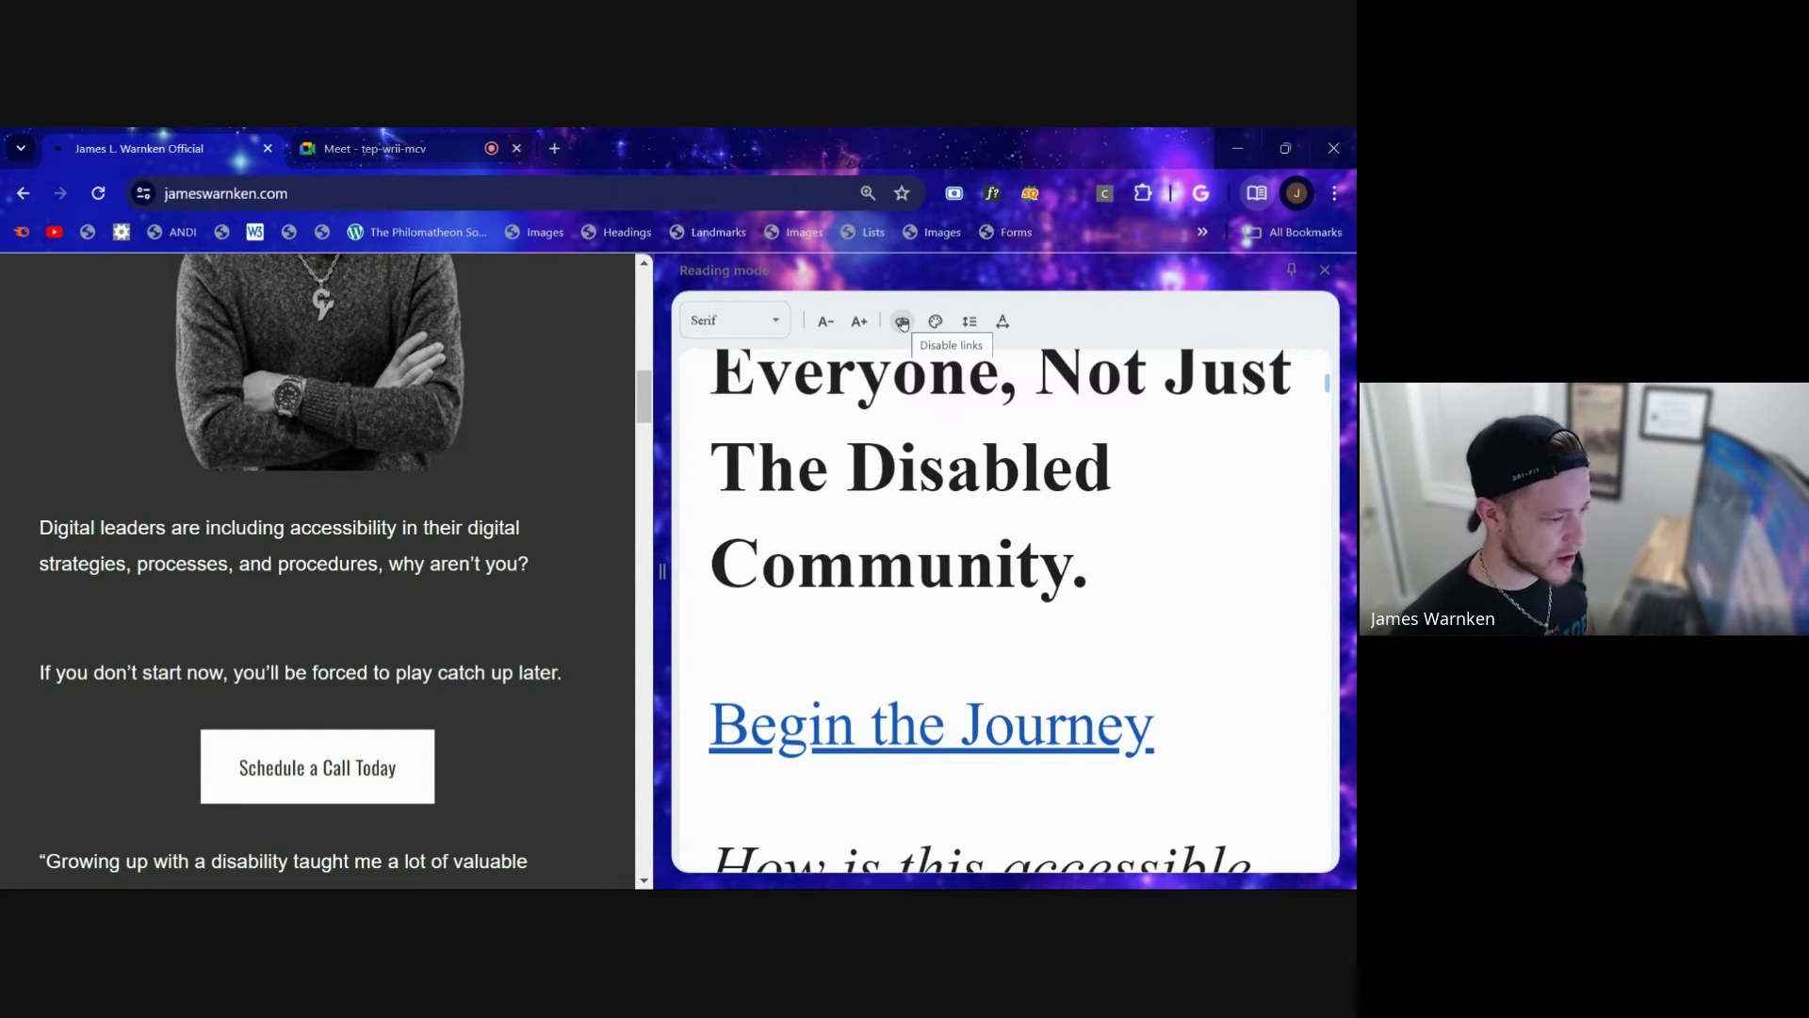
click(902, 322)
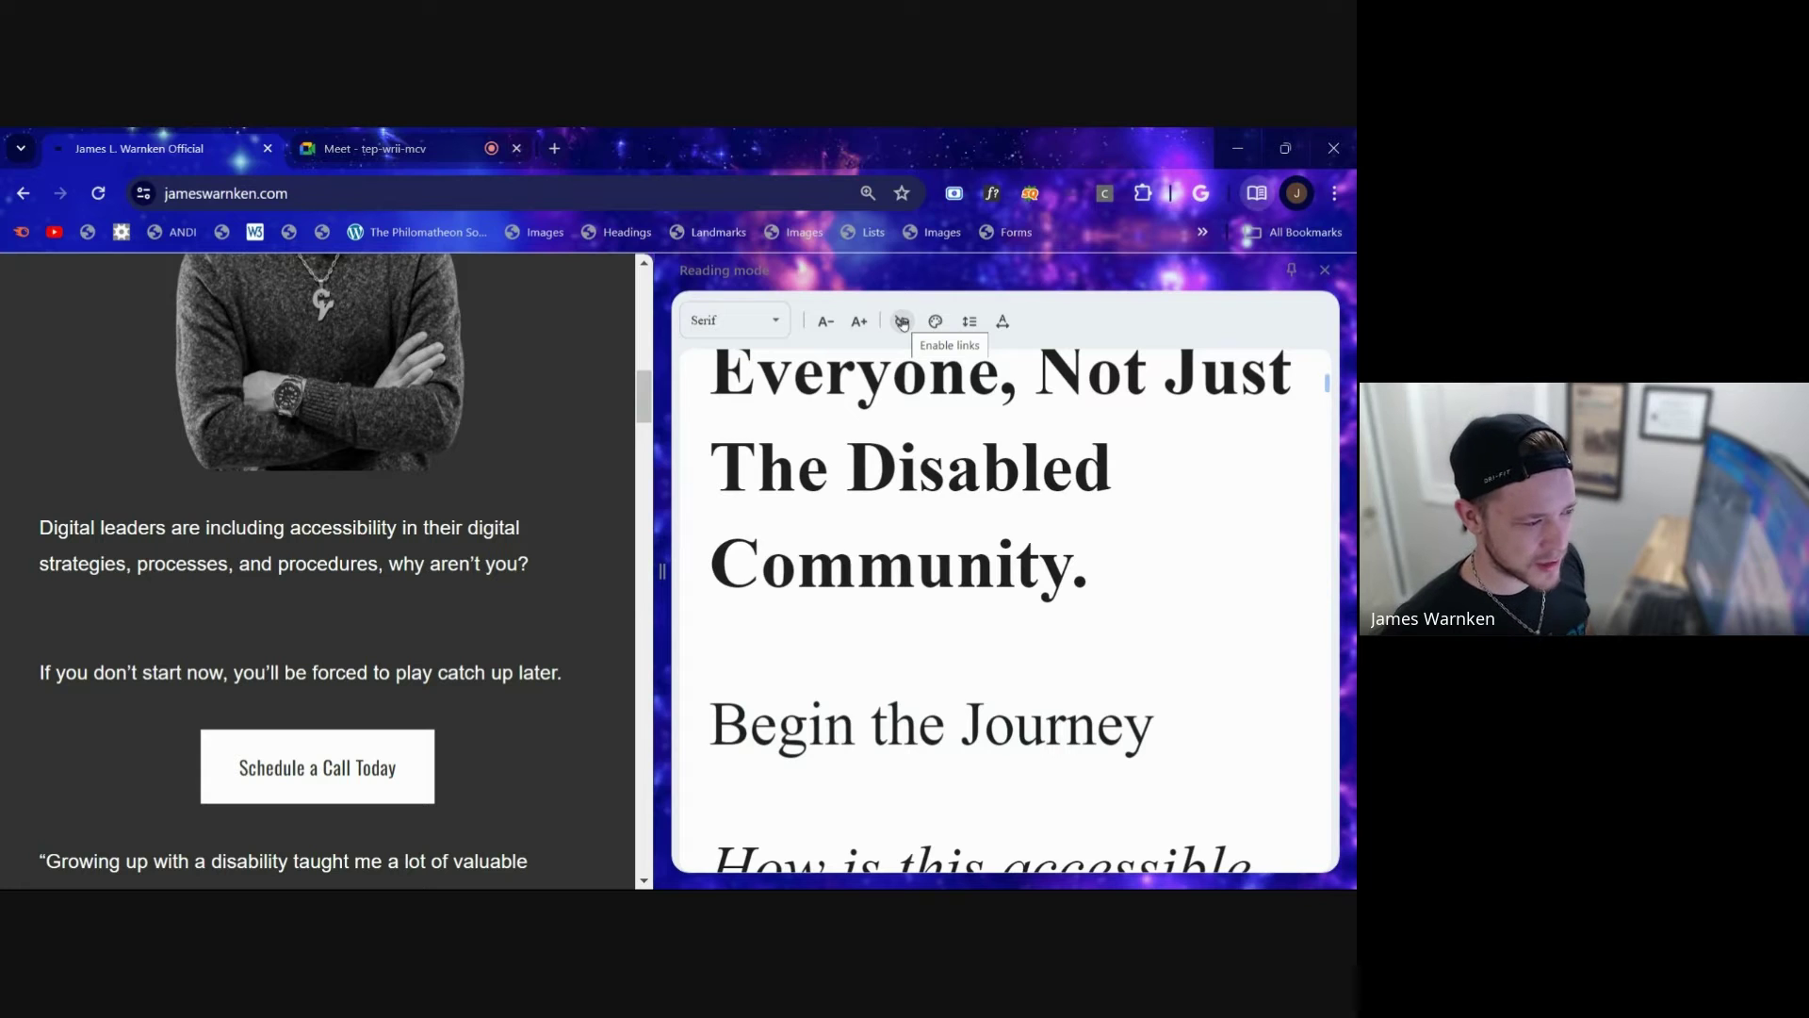
click(902, 322)
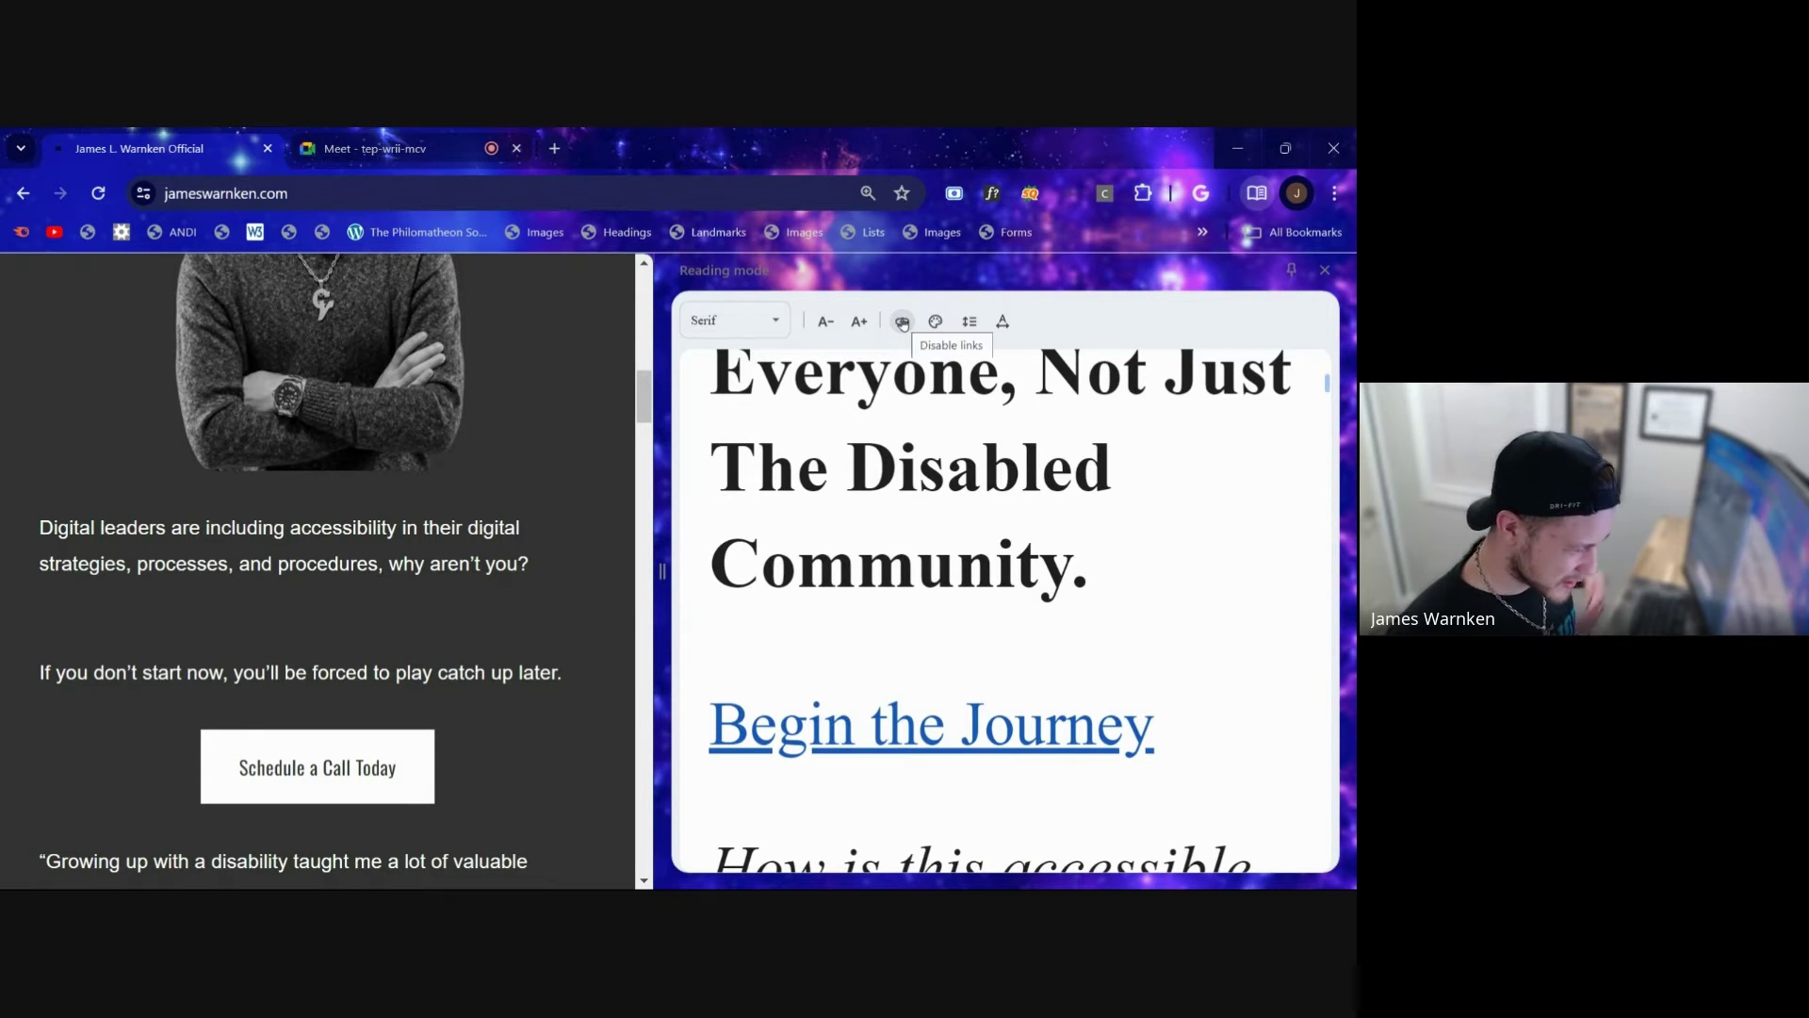
scroll(970, 620, down, 1)
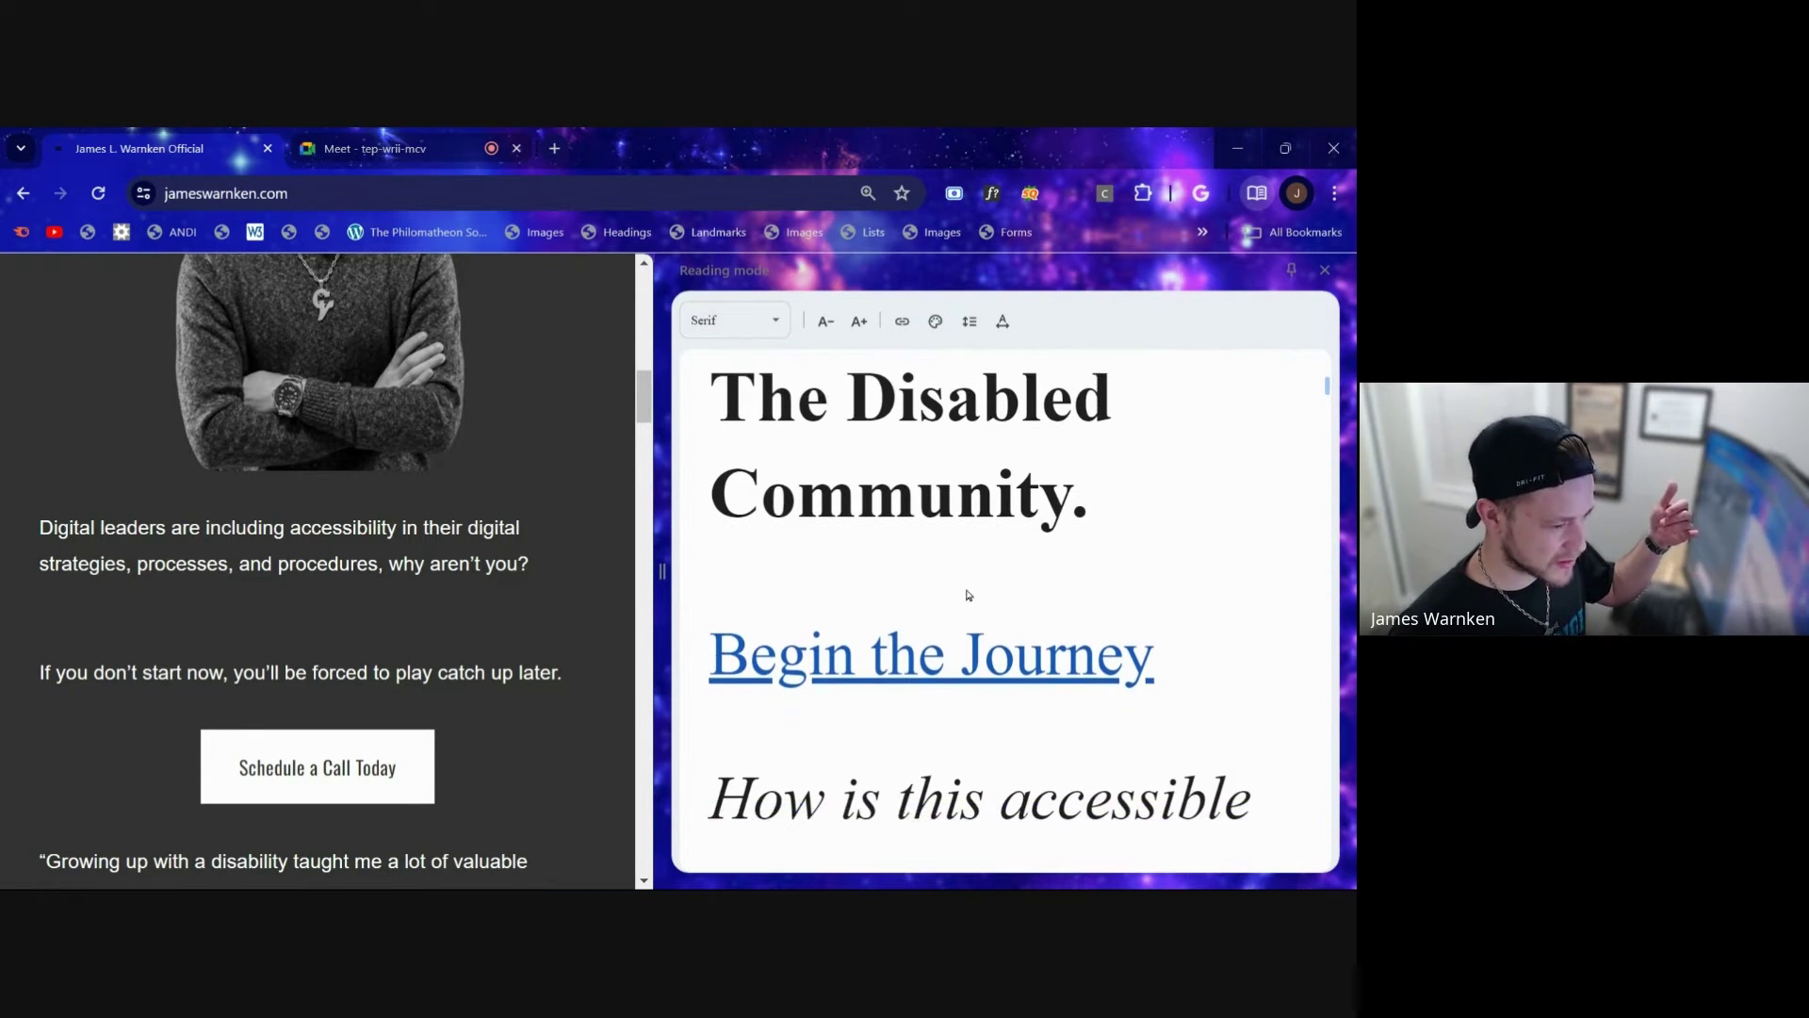
click(903, 322)
scroll(943, 463, down, 2)
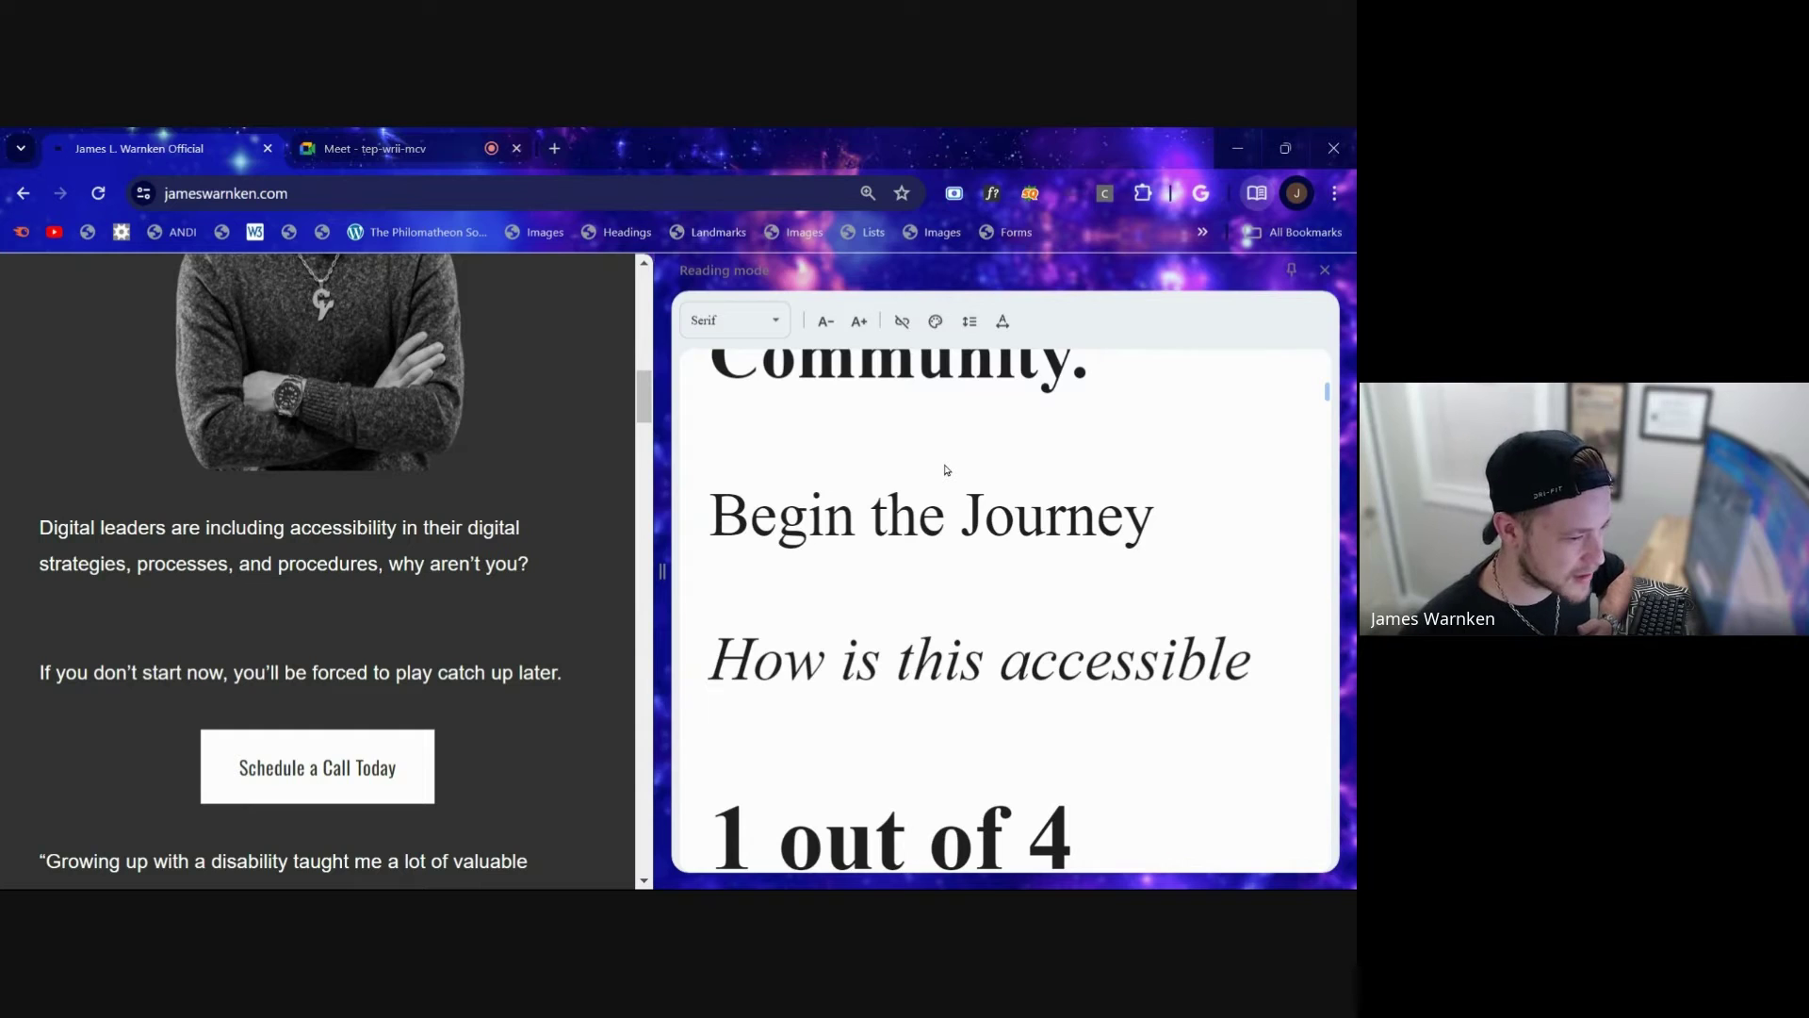
Step: Set the reading mode line spacing to Very loose and check it from the start of the text
click(974, 322)
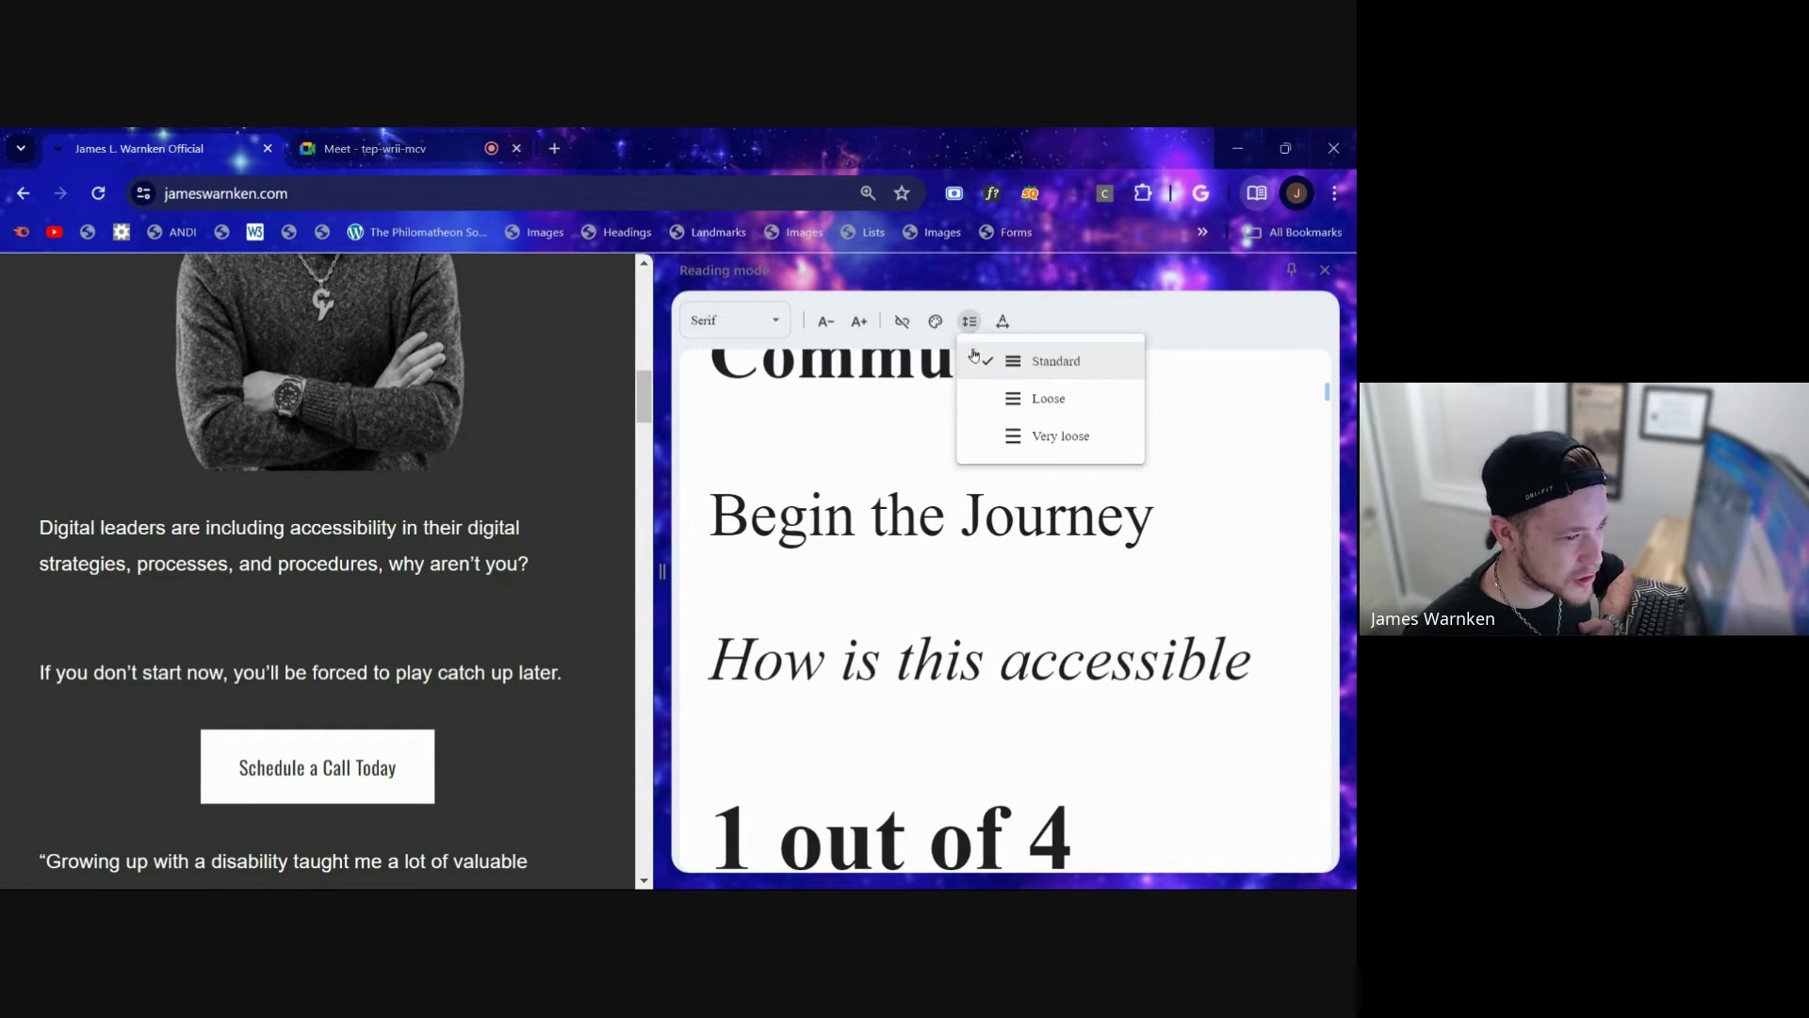
click(1027, 366)
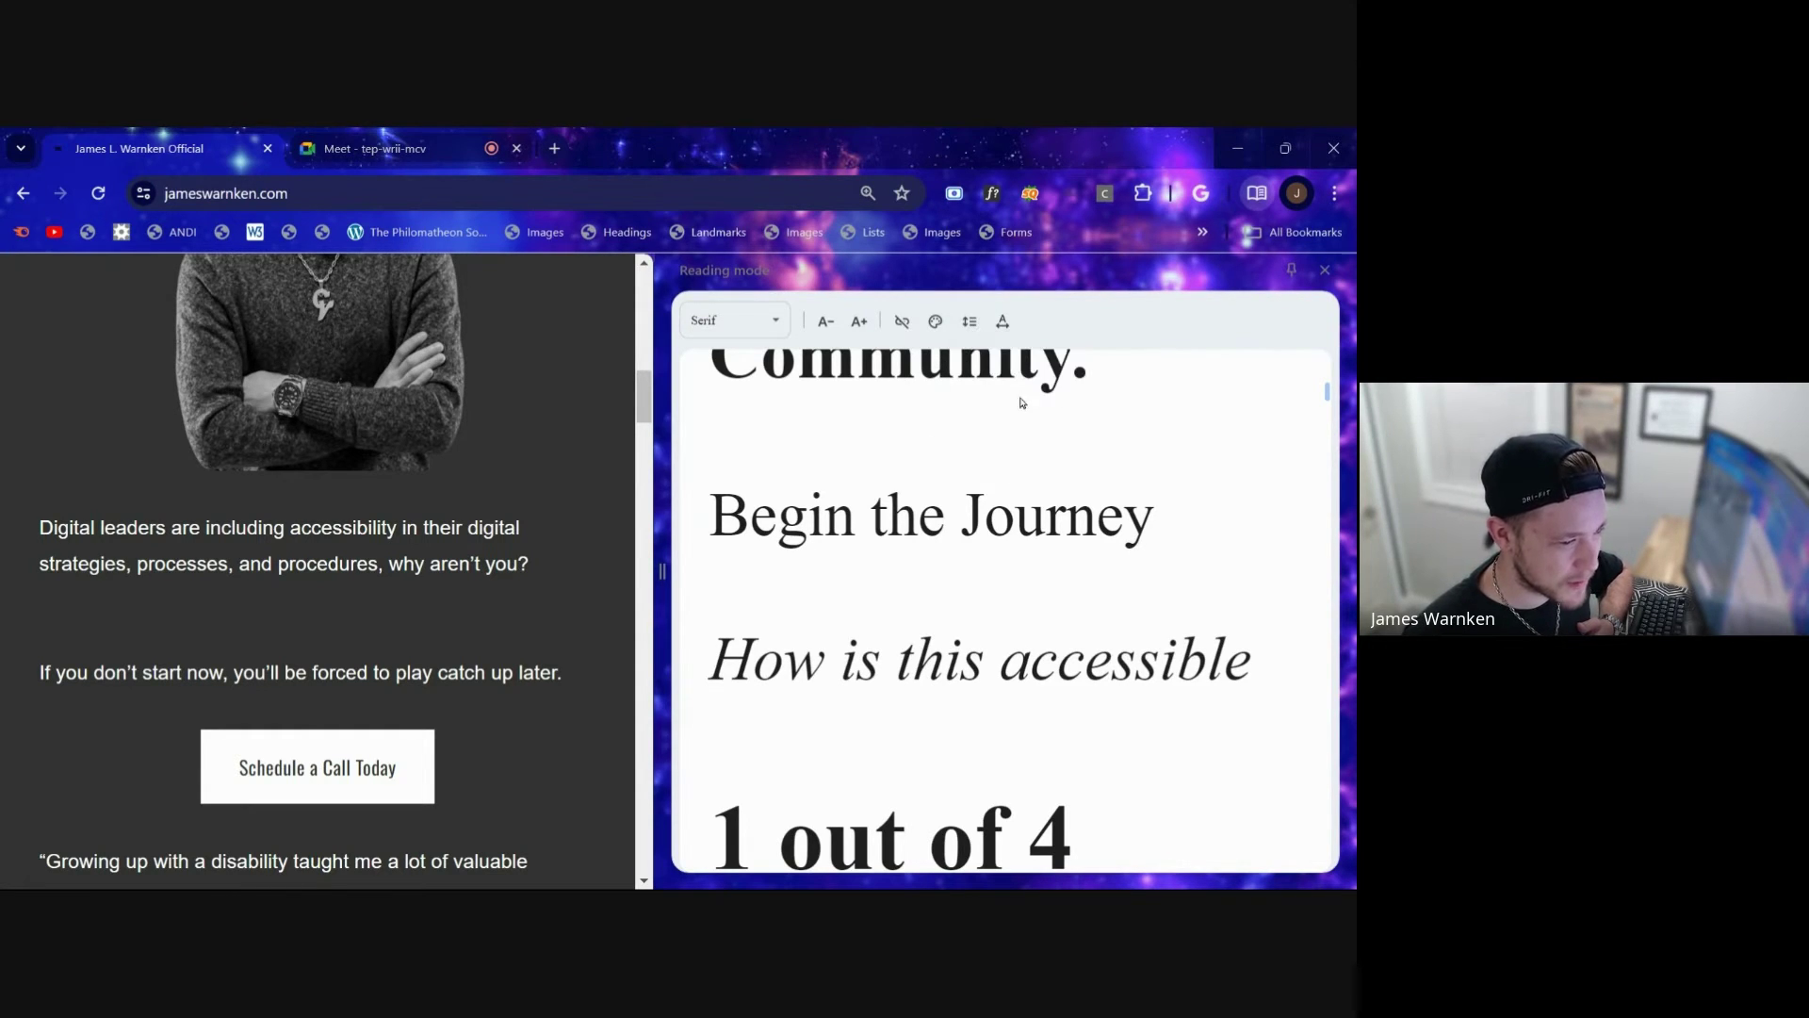
click(971, 323)
click(1037, 438)
scroll(1004, 520, up, 4)
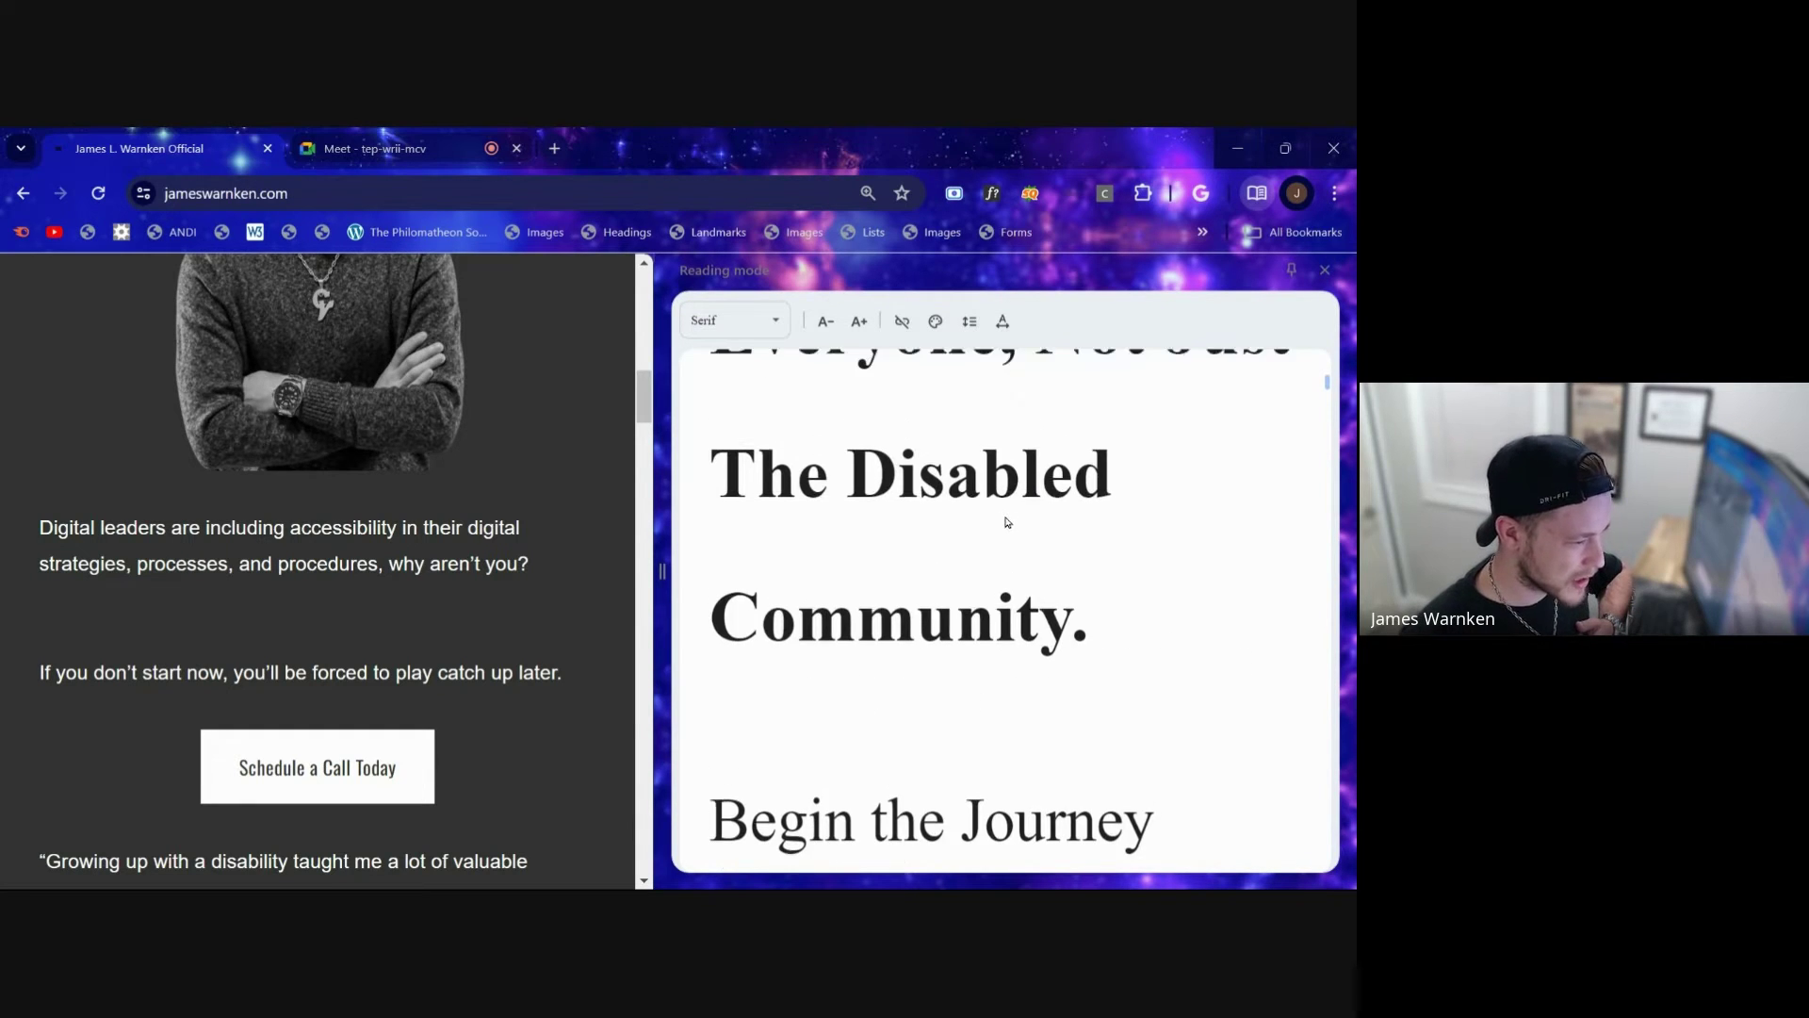
scroll(1006, 522, up, 2)
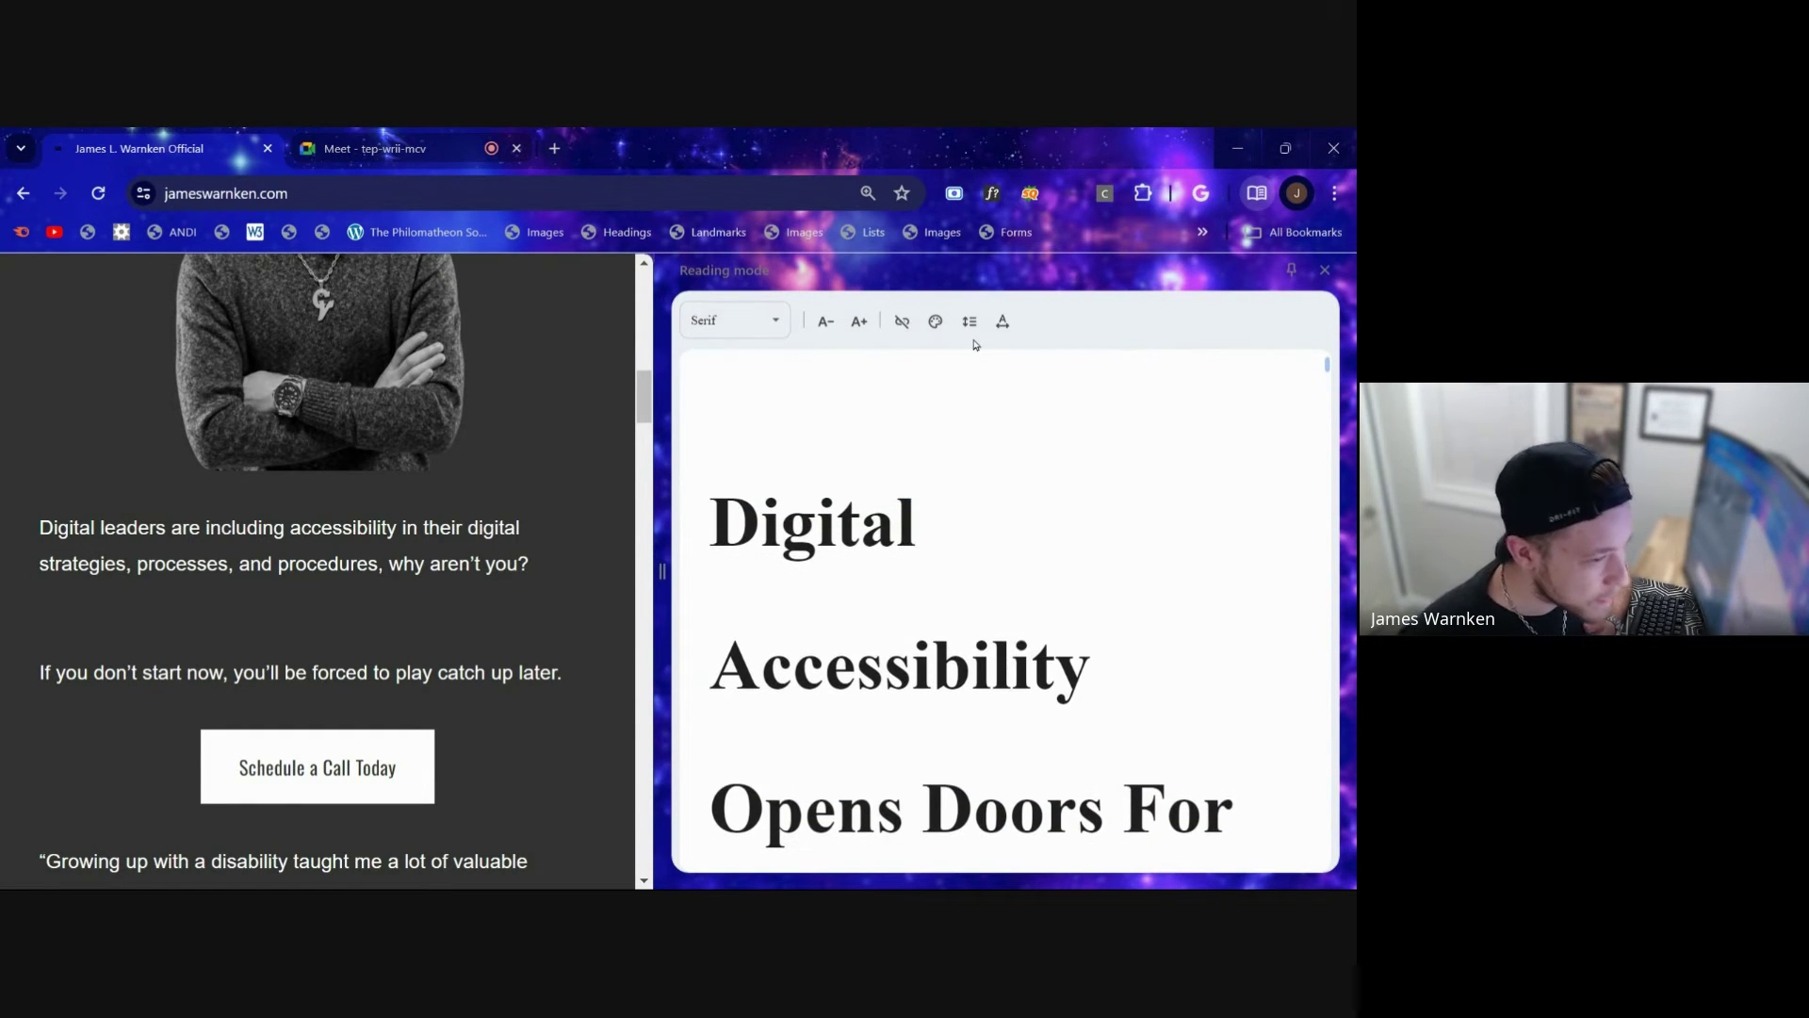
Step: Review the line spacing options for the reading mode text and examine the loosely spaced main heading
click(971, 323)
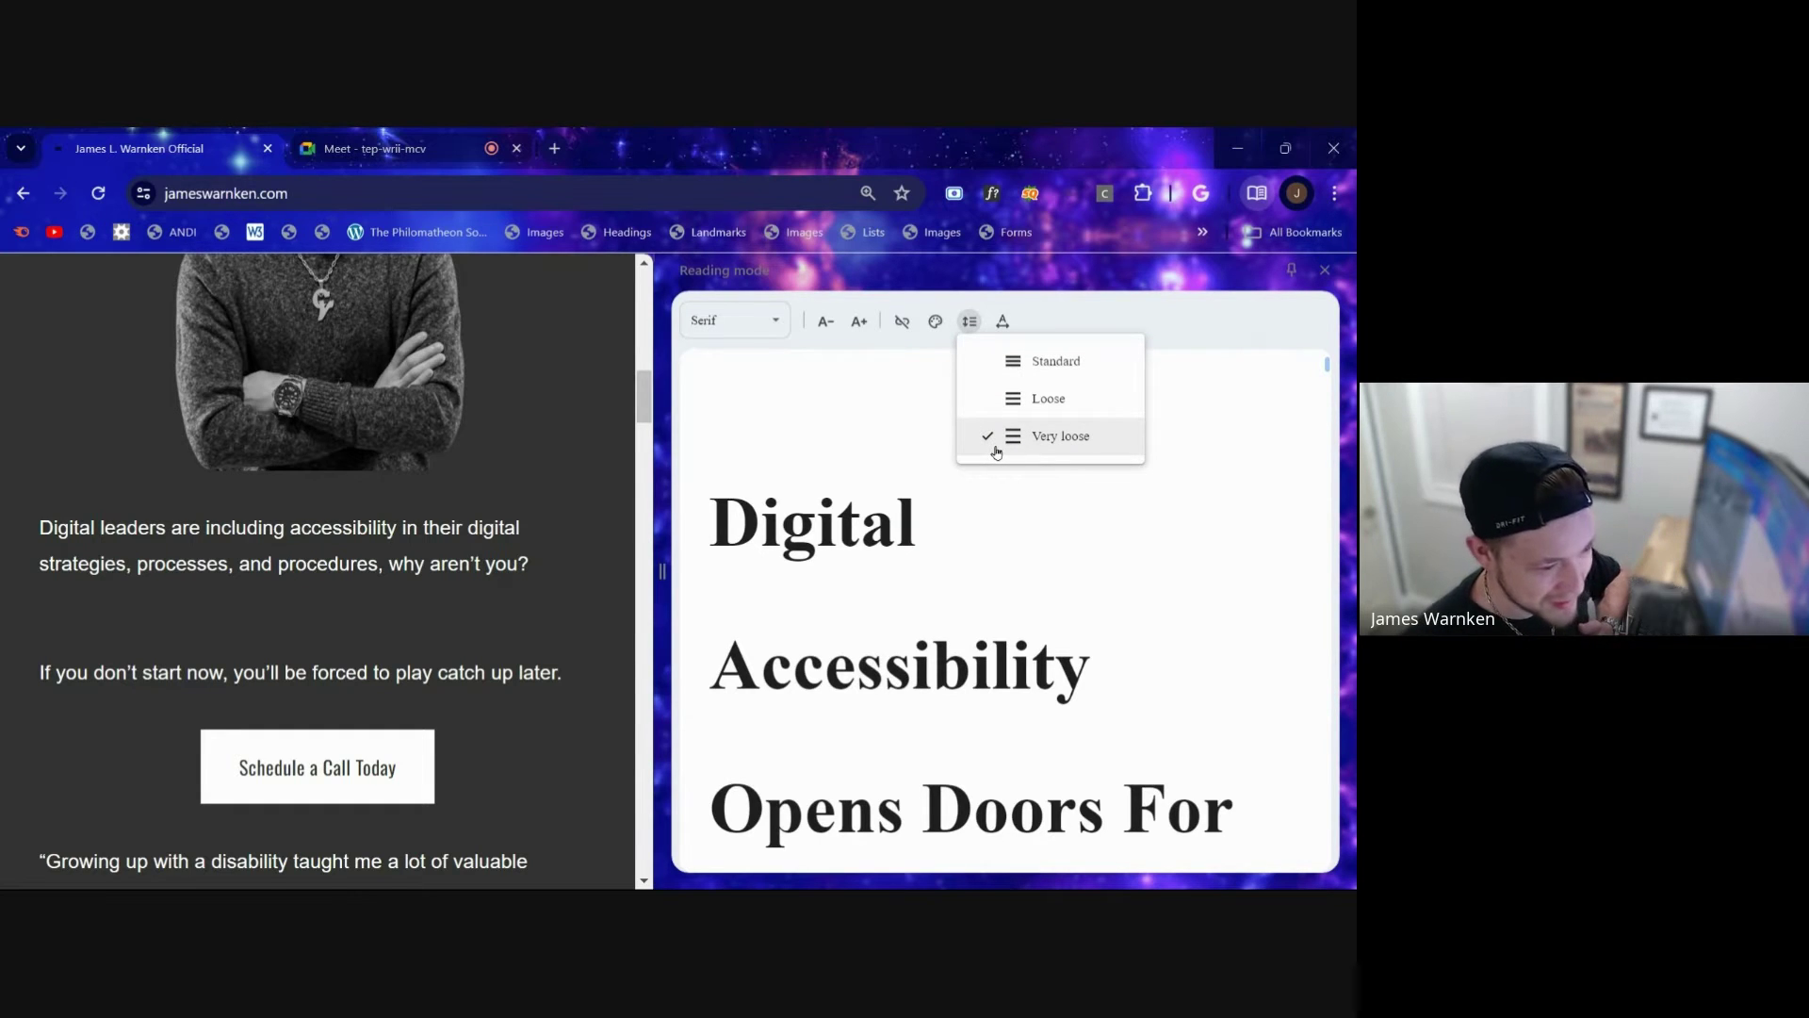
click(970, 518)
scroll(973, 517, down, 3)
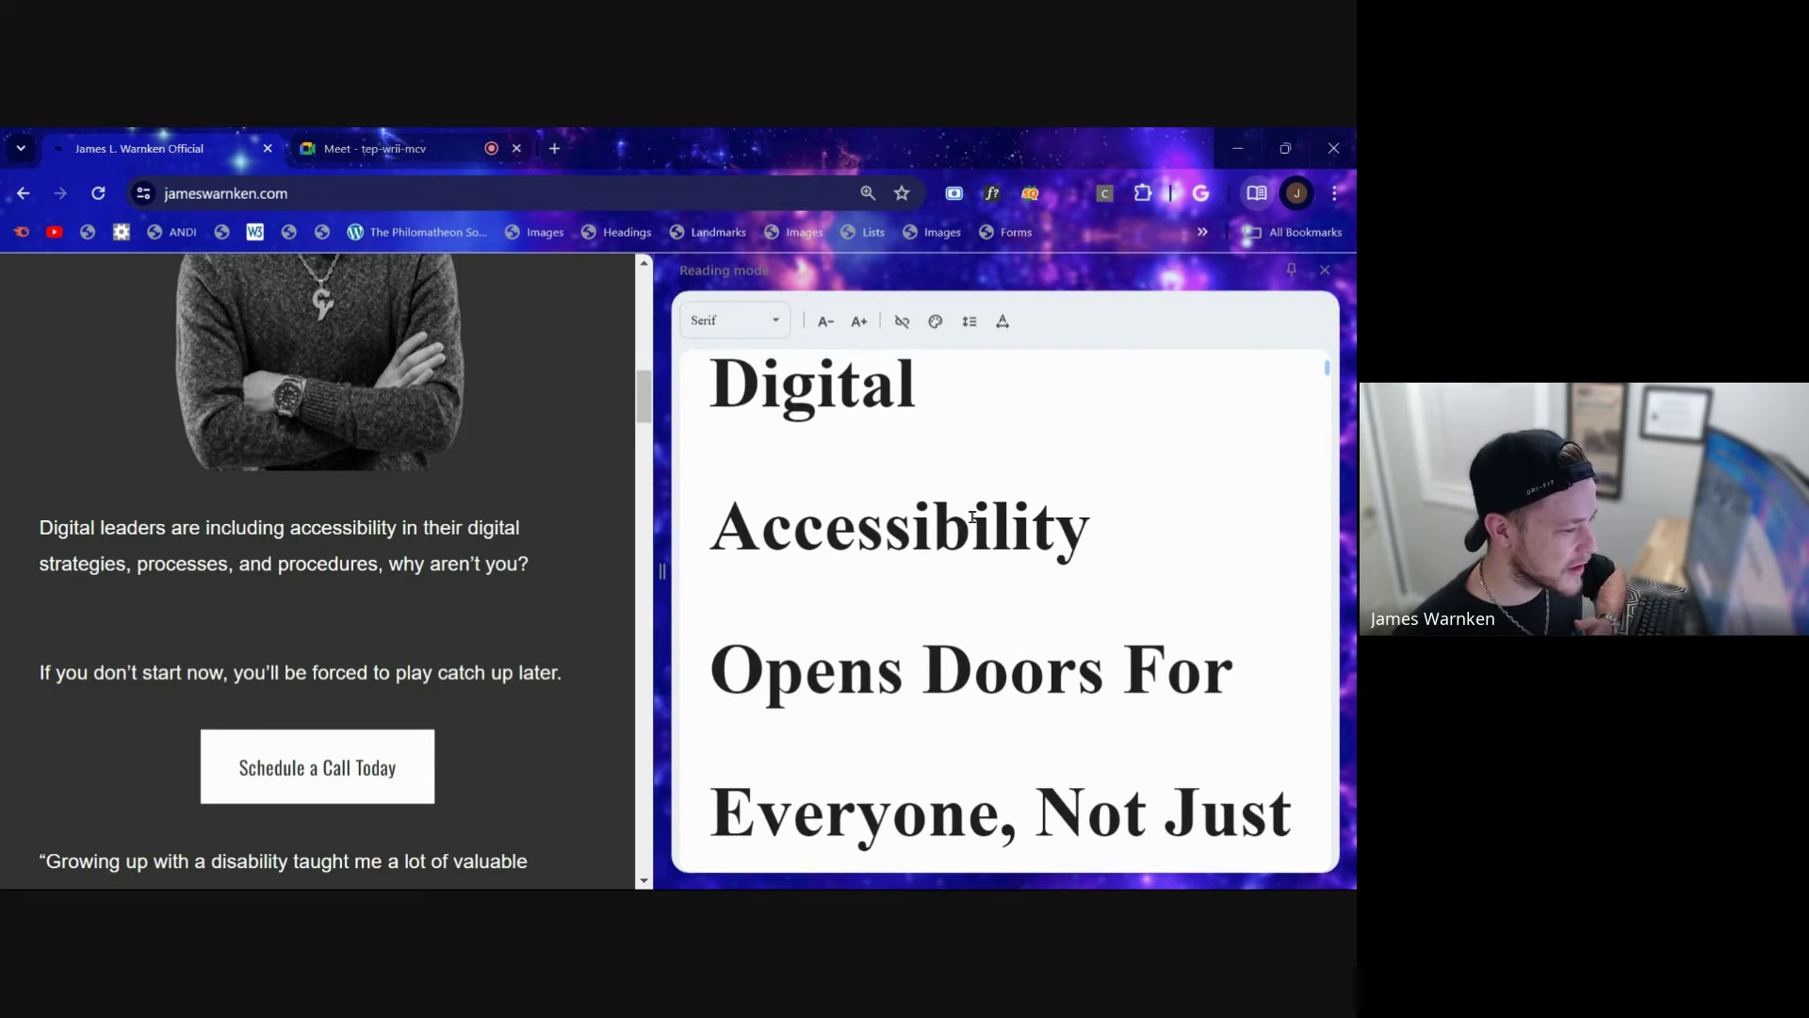
scroll(942, 523, up, 1)
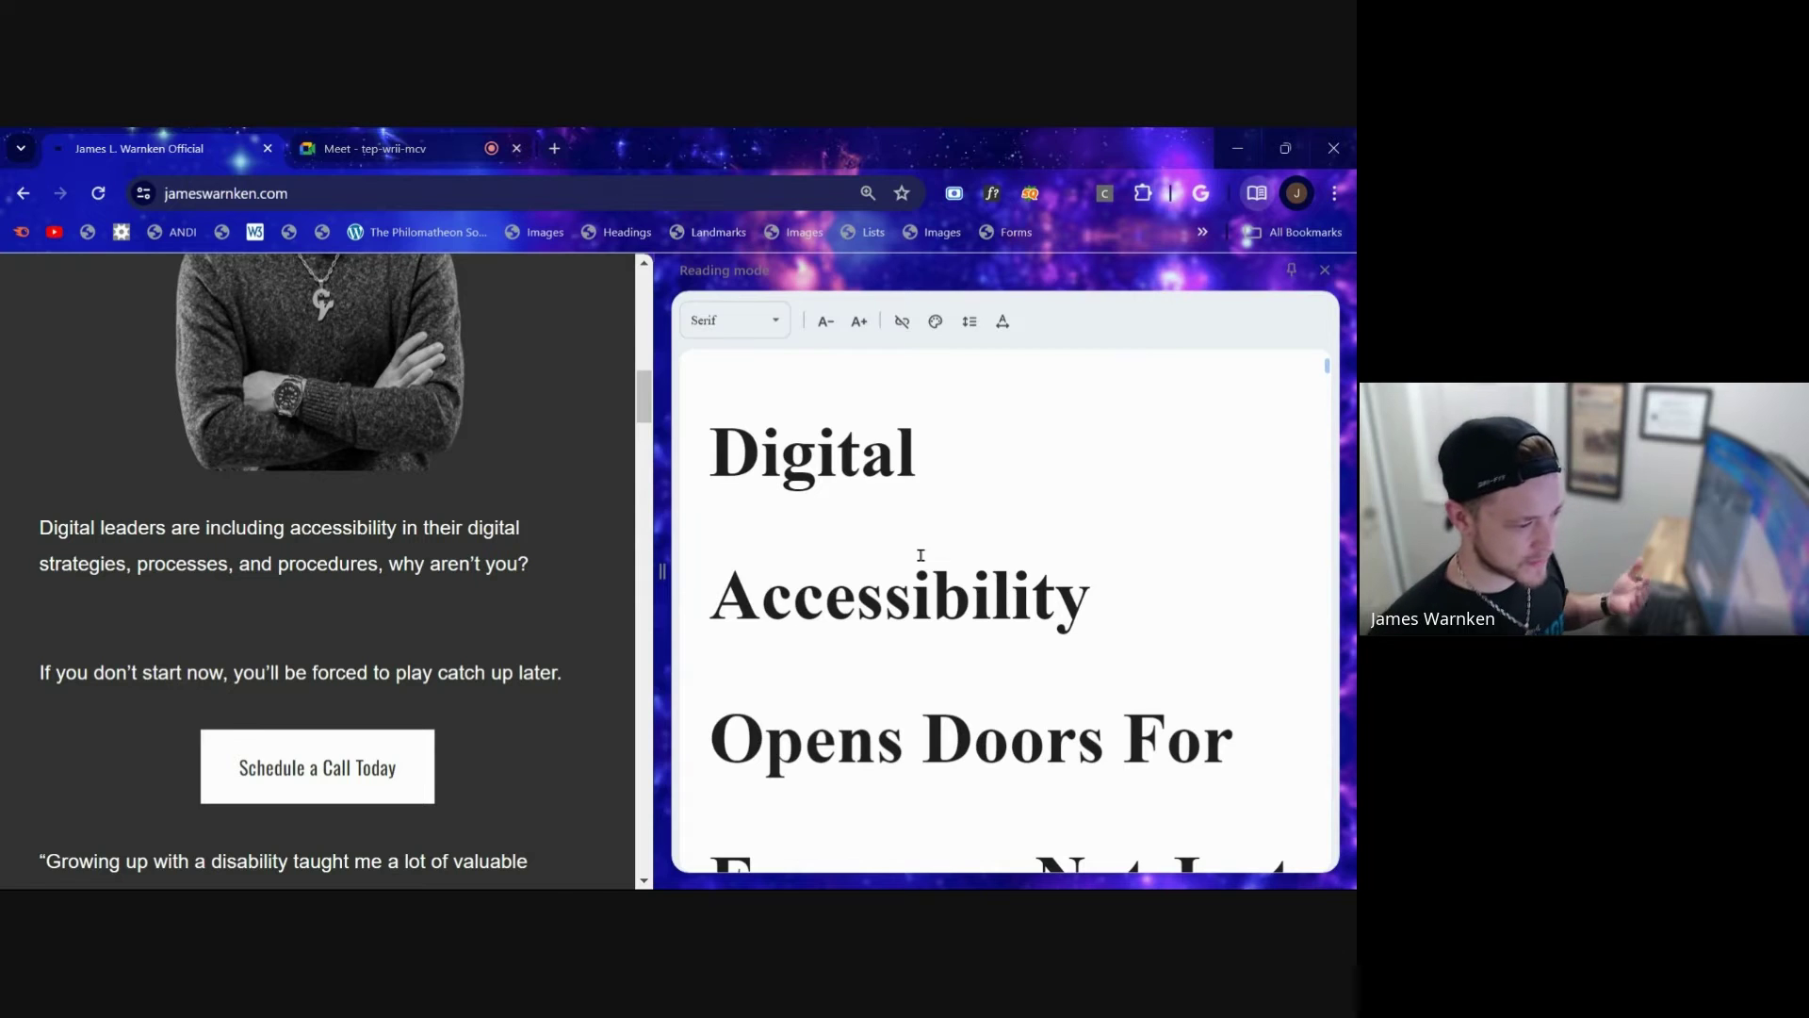
scroll(920, 555, down, 2)
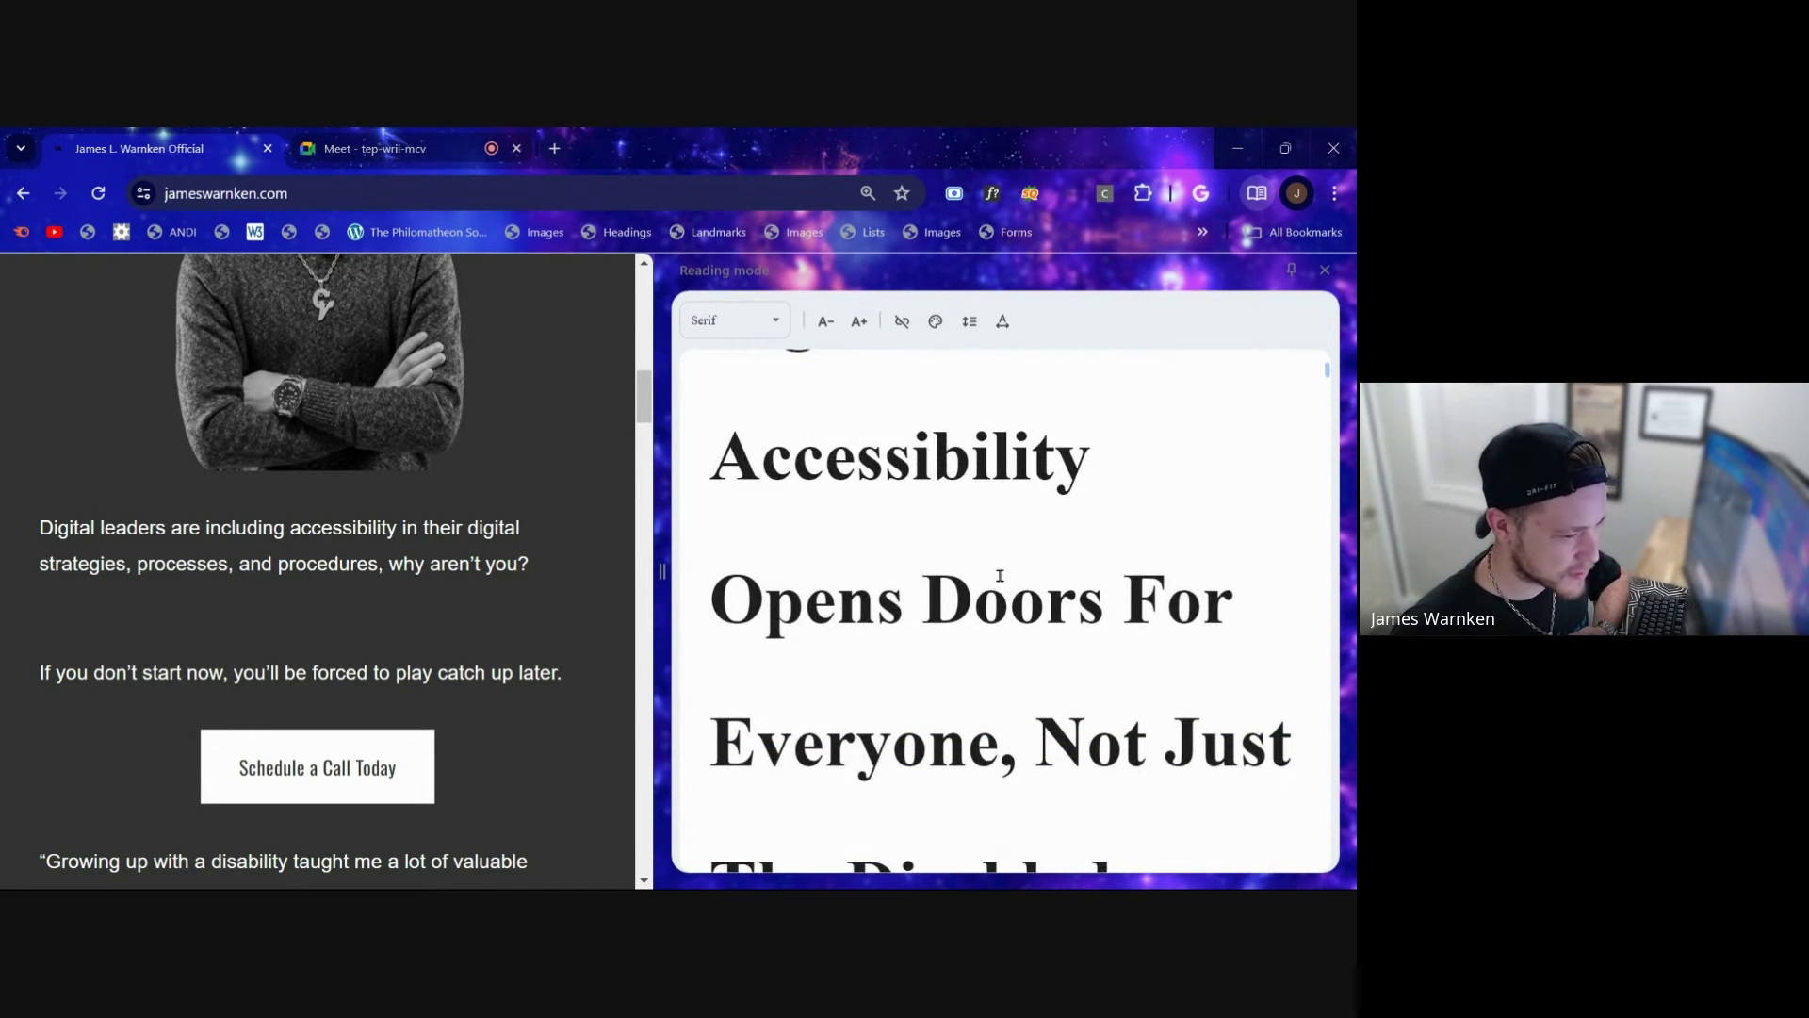
scroll(1001, 576, down, 1)
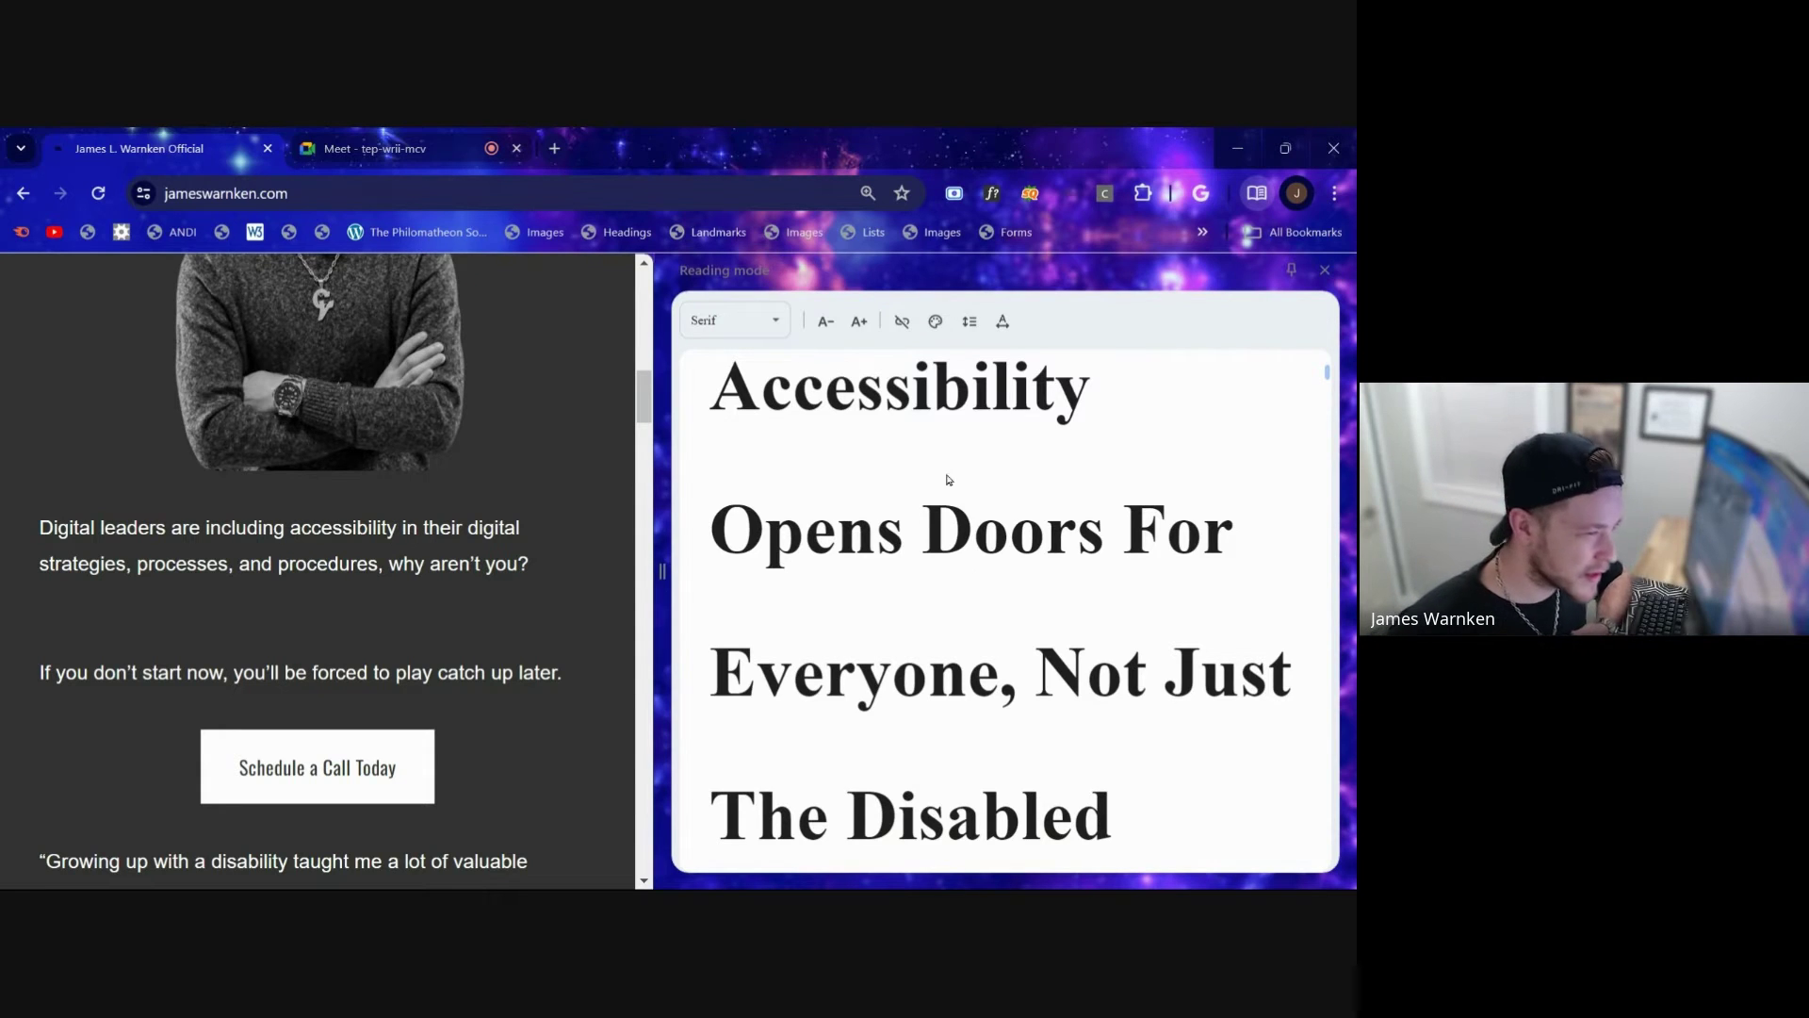
Step: Set the reading mode letter spacing to Very wide and check it on the main heading
click(1006, 325)
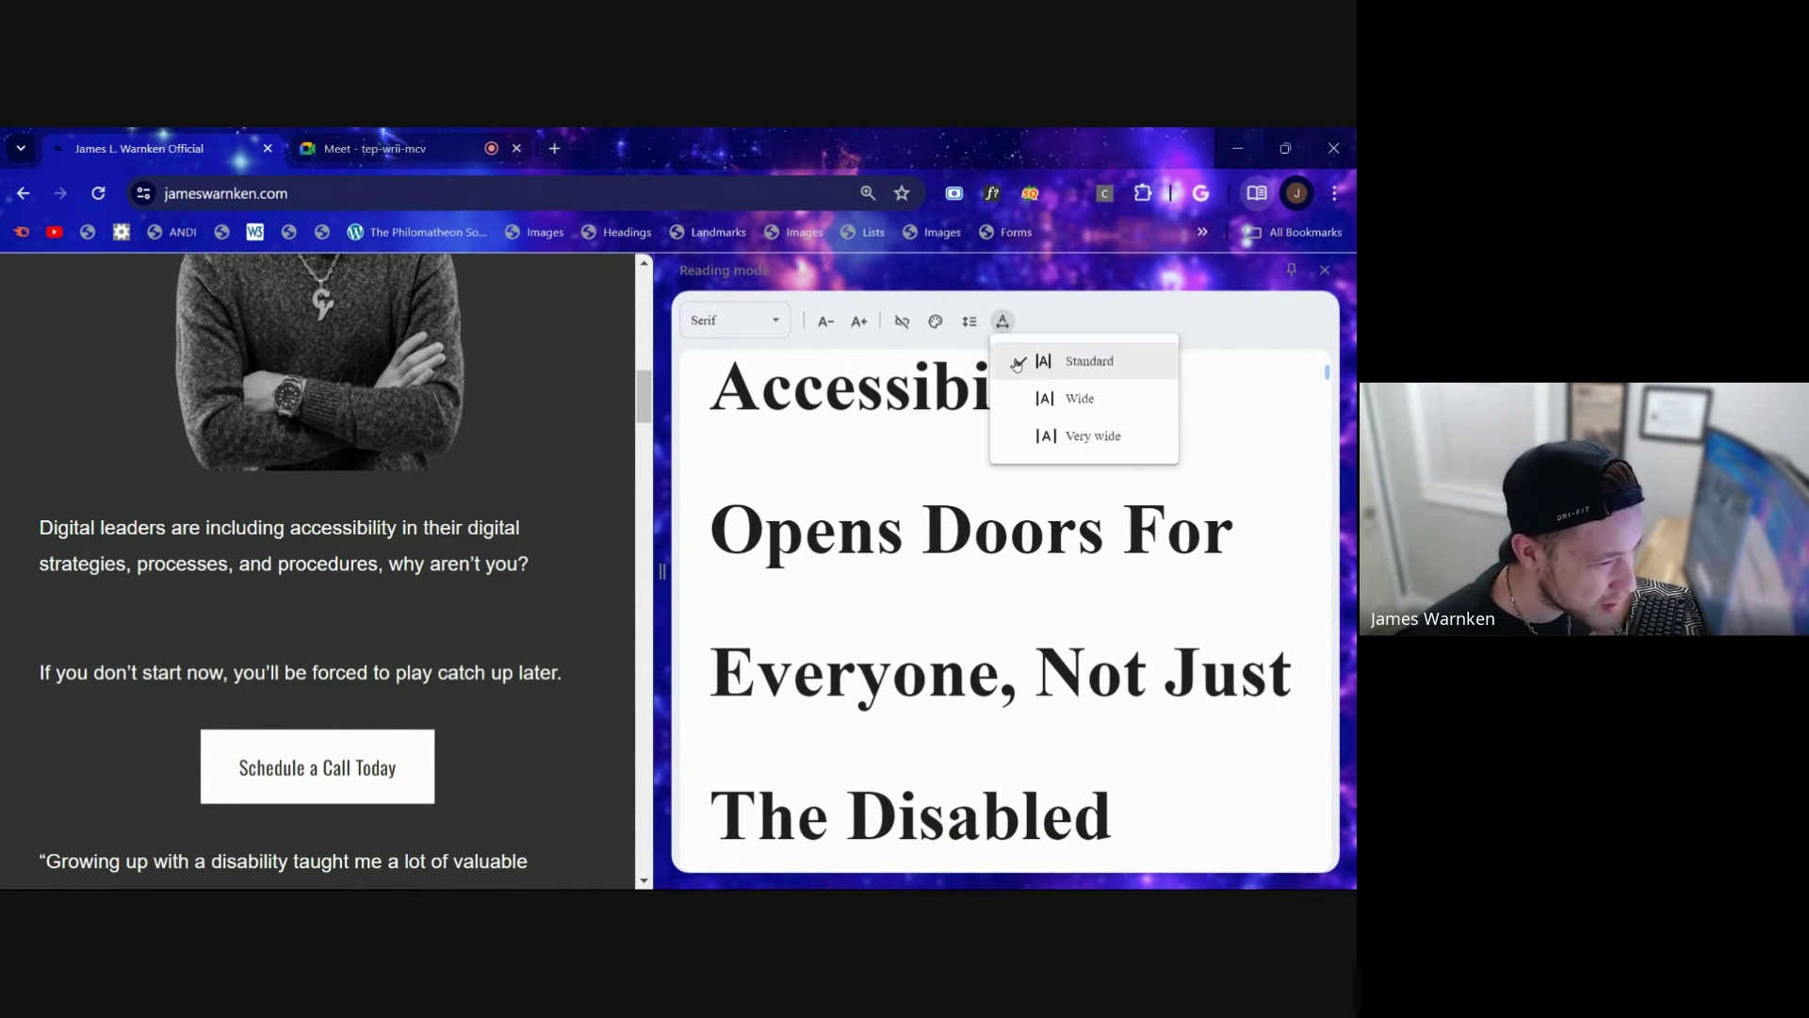
click(1071, 443)
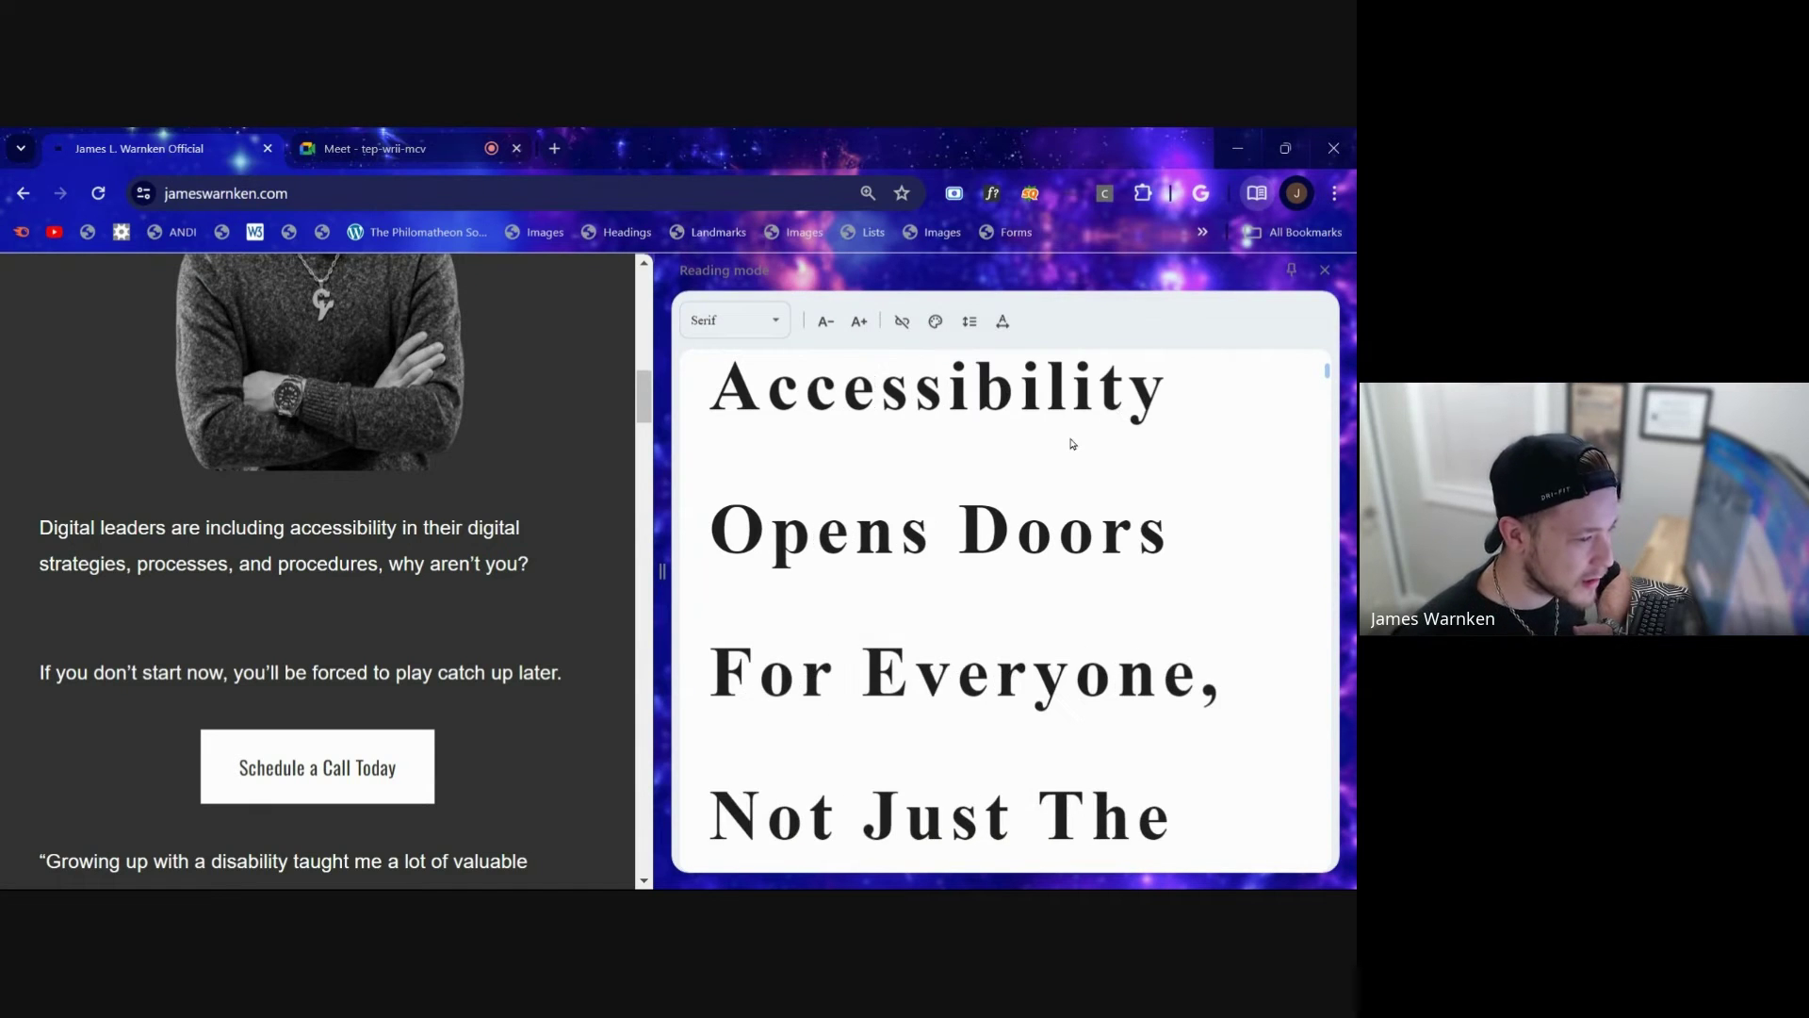
scroll(1047, 564, up, 3)
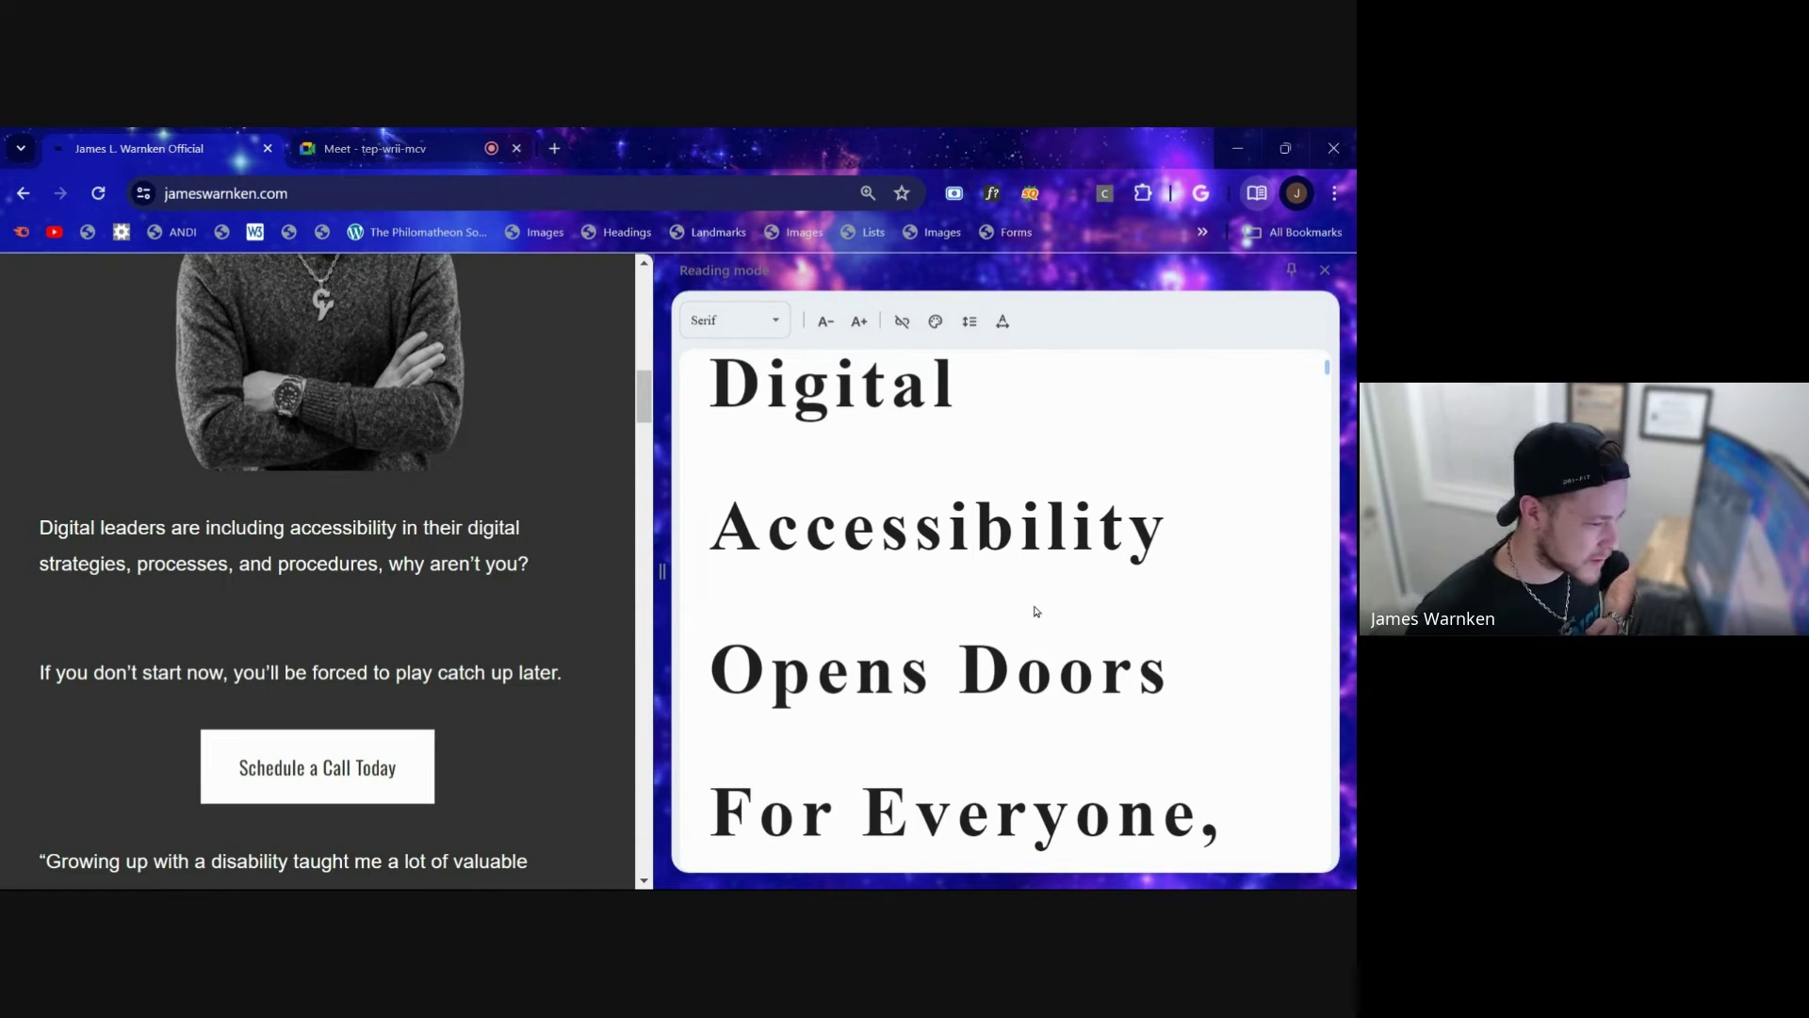
scroll(1033, 613, up, 3)
scroll(987, 611, down, 7)
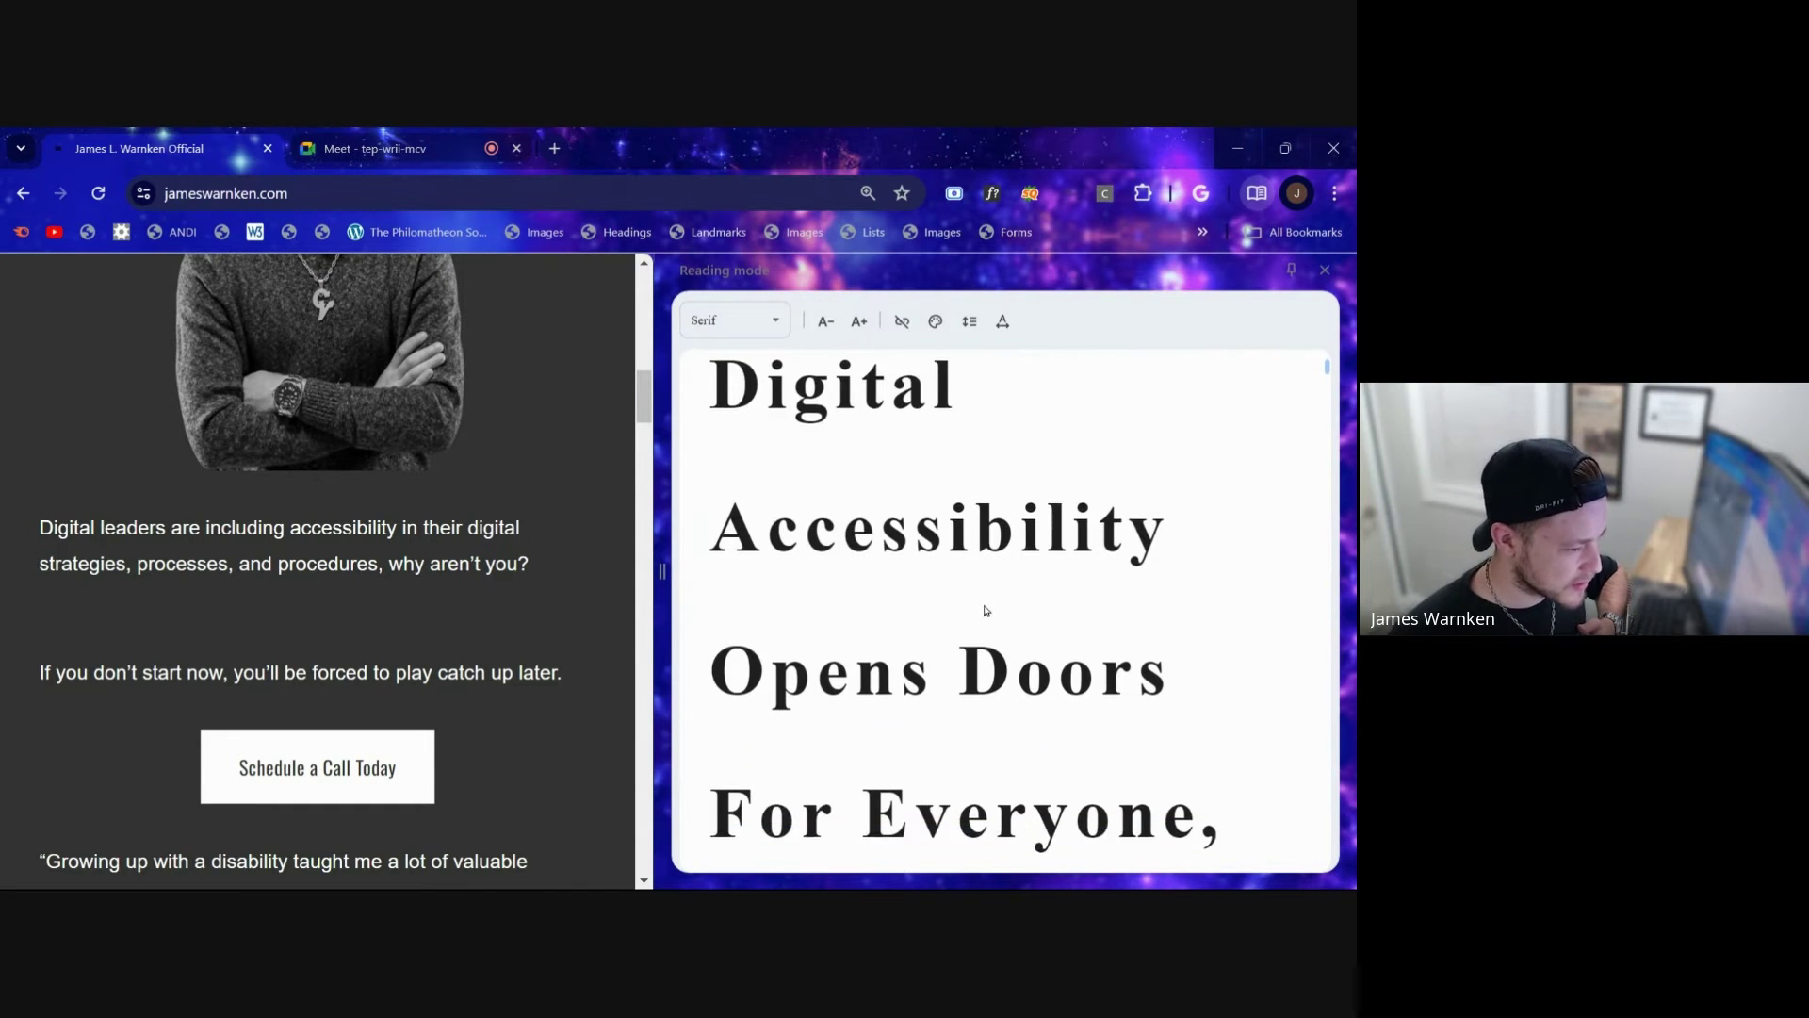
scroll(985, 603, up, 2)
scroll(985, 603, up, 5)
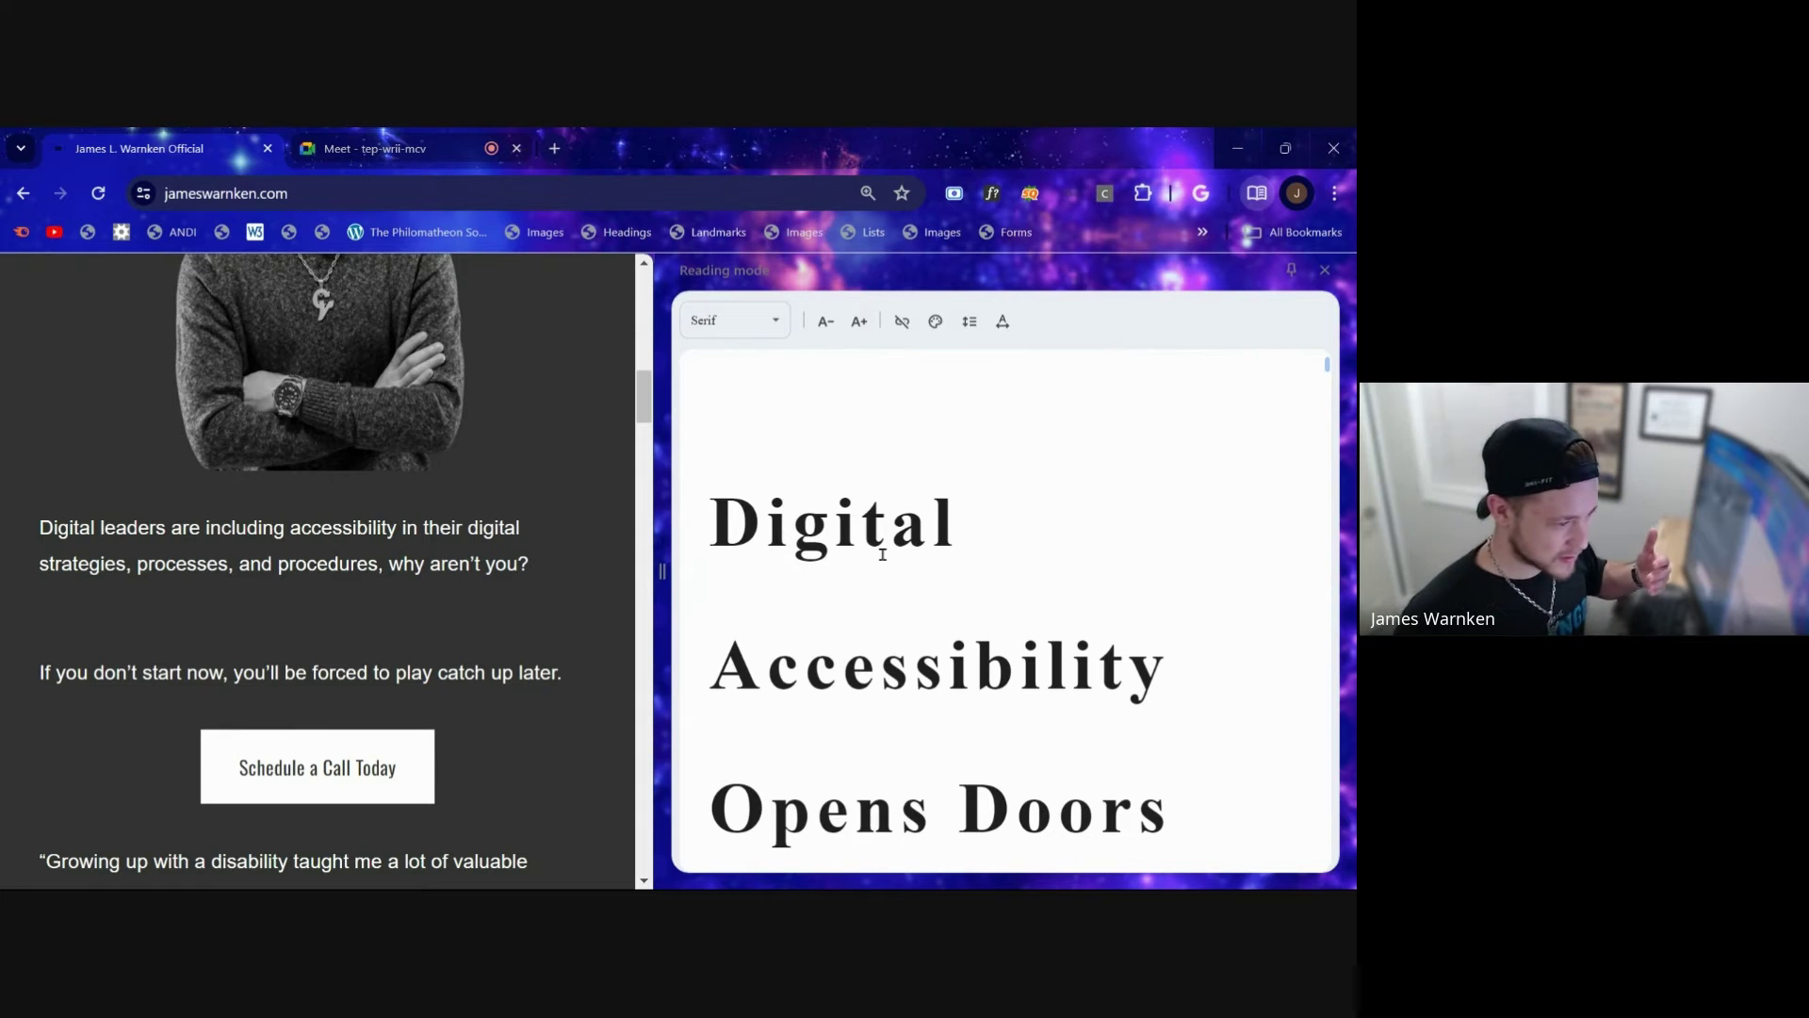
scroll(1027, 558, down, 2)
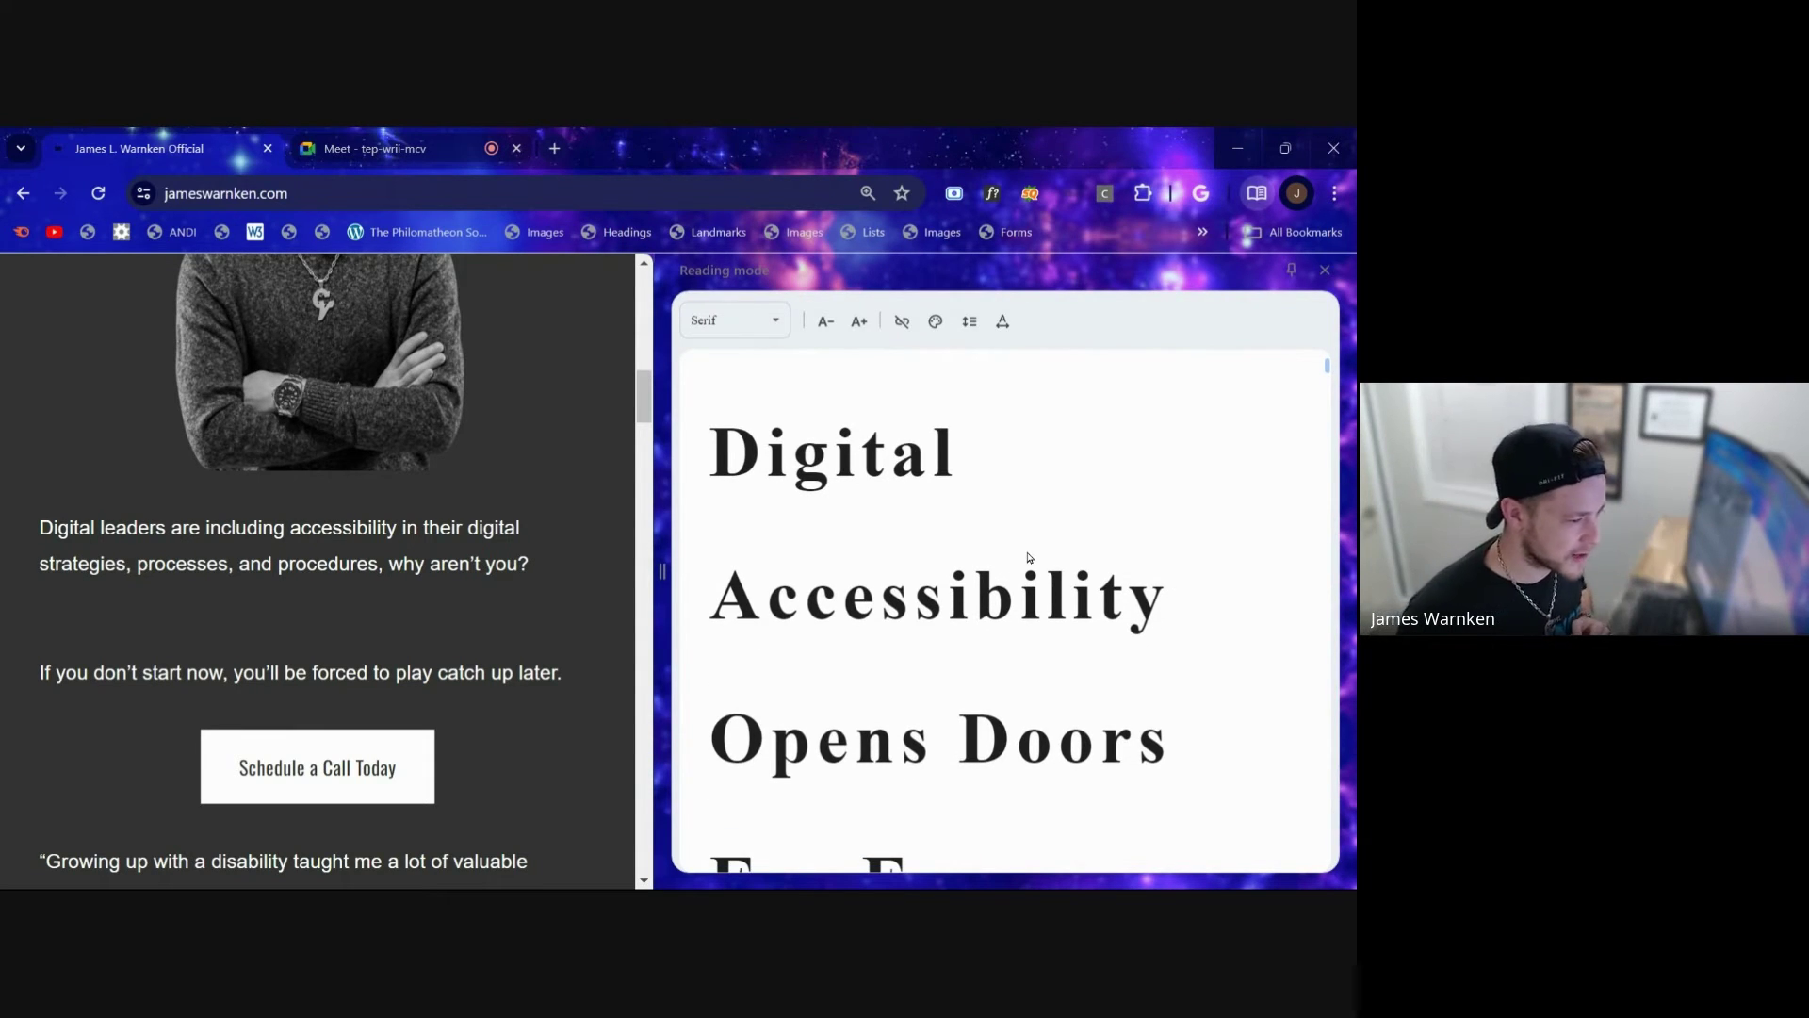
scroll(1027, 565, up, 2)
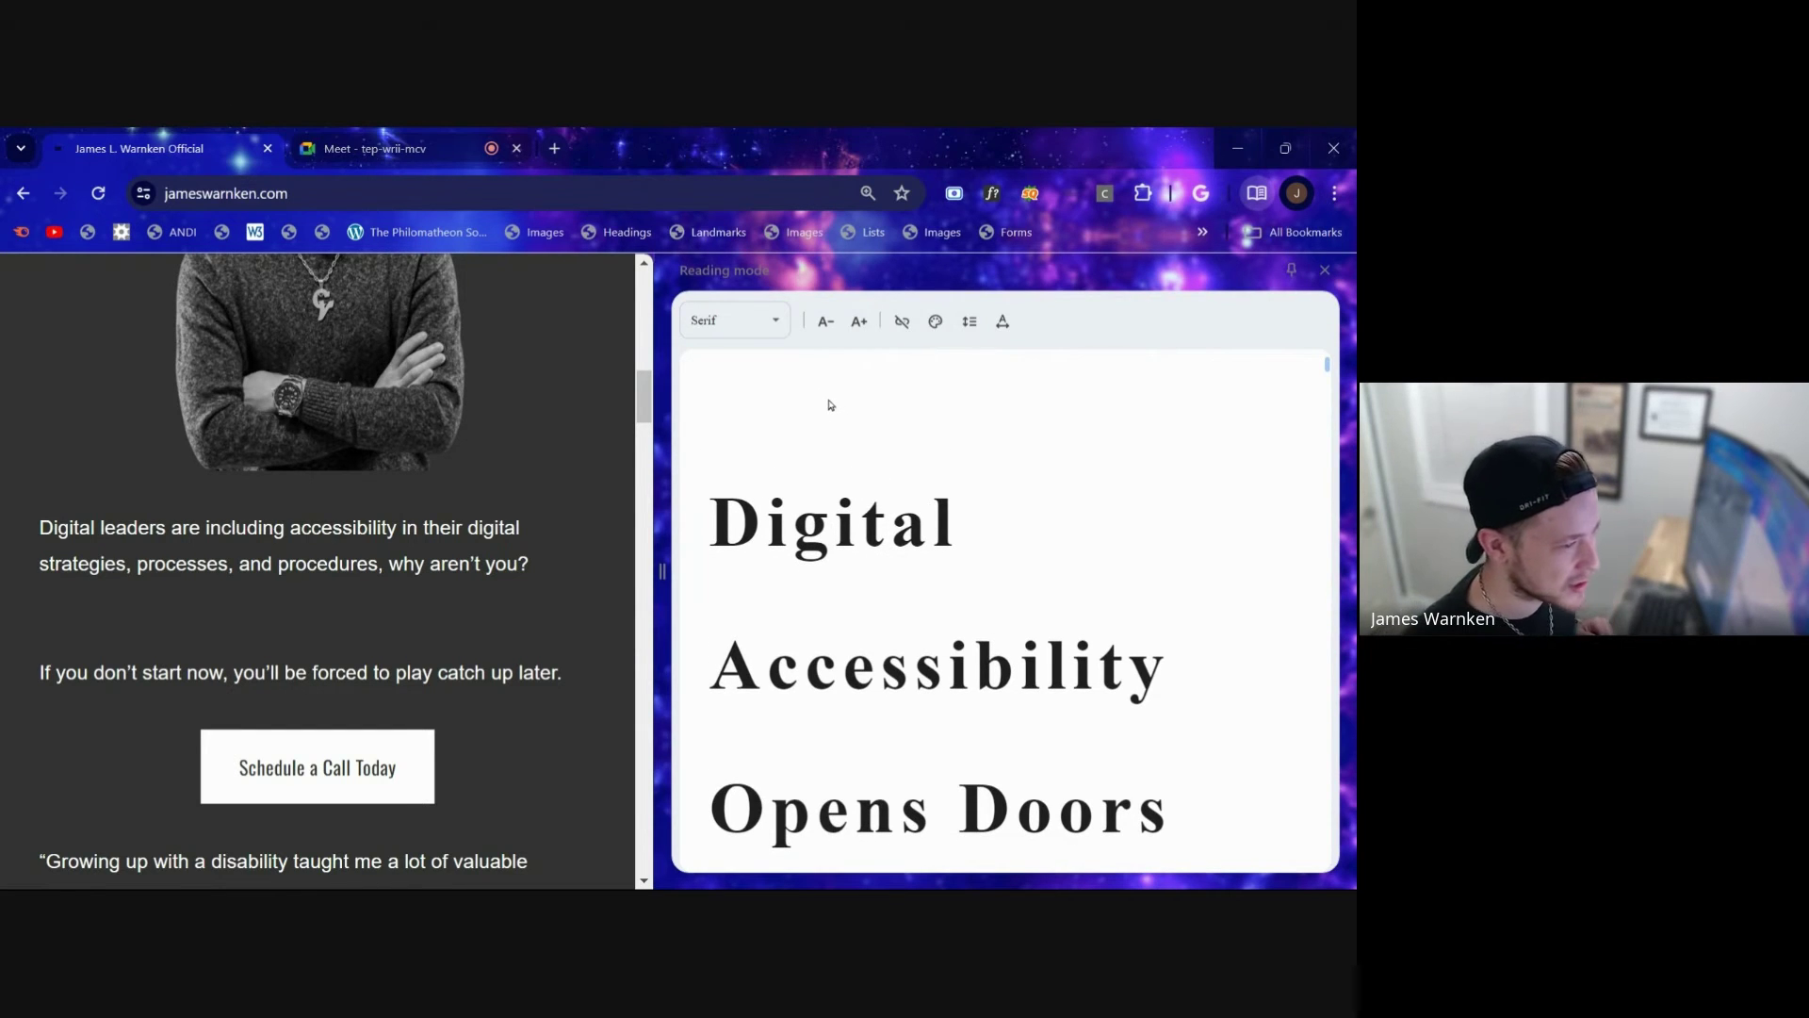
Step: Try the Dark, Yellow and Blue colour themes in turn on the reading mode text
click(935, 325)
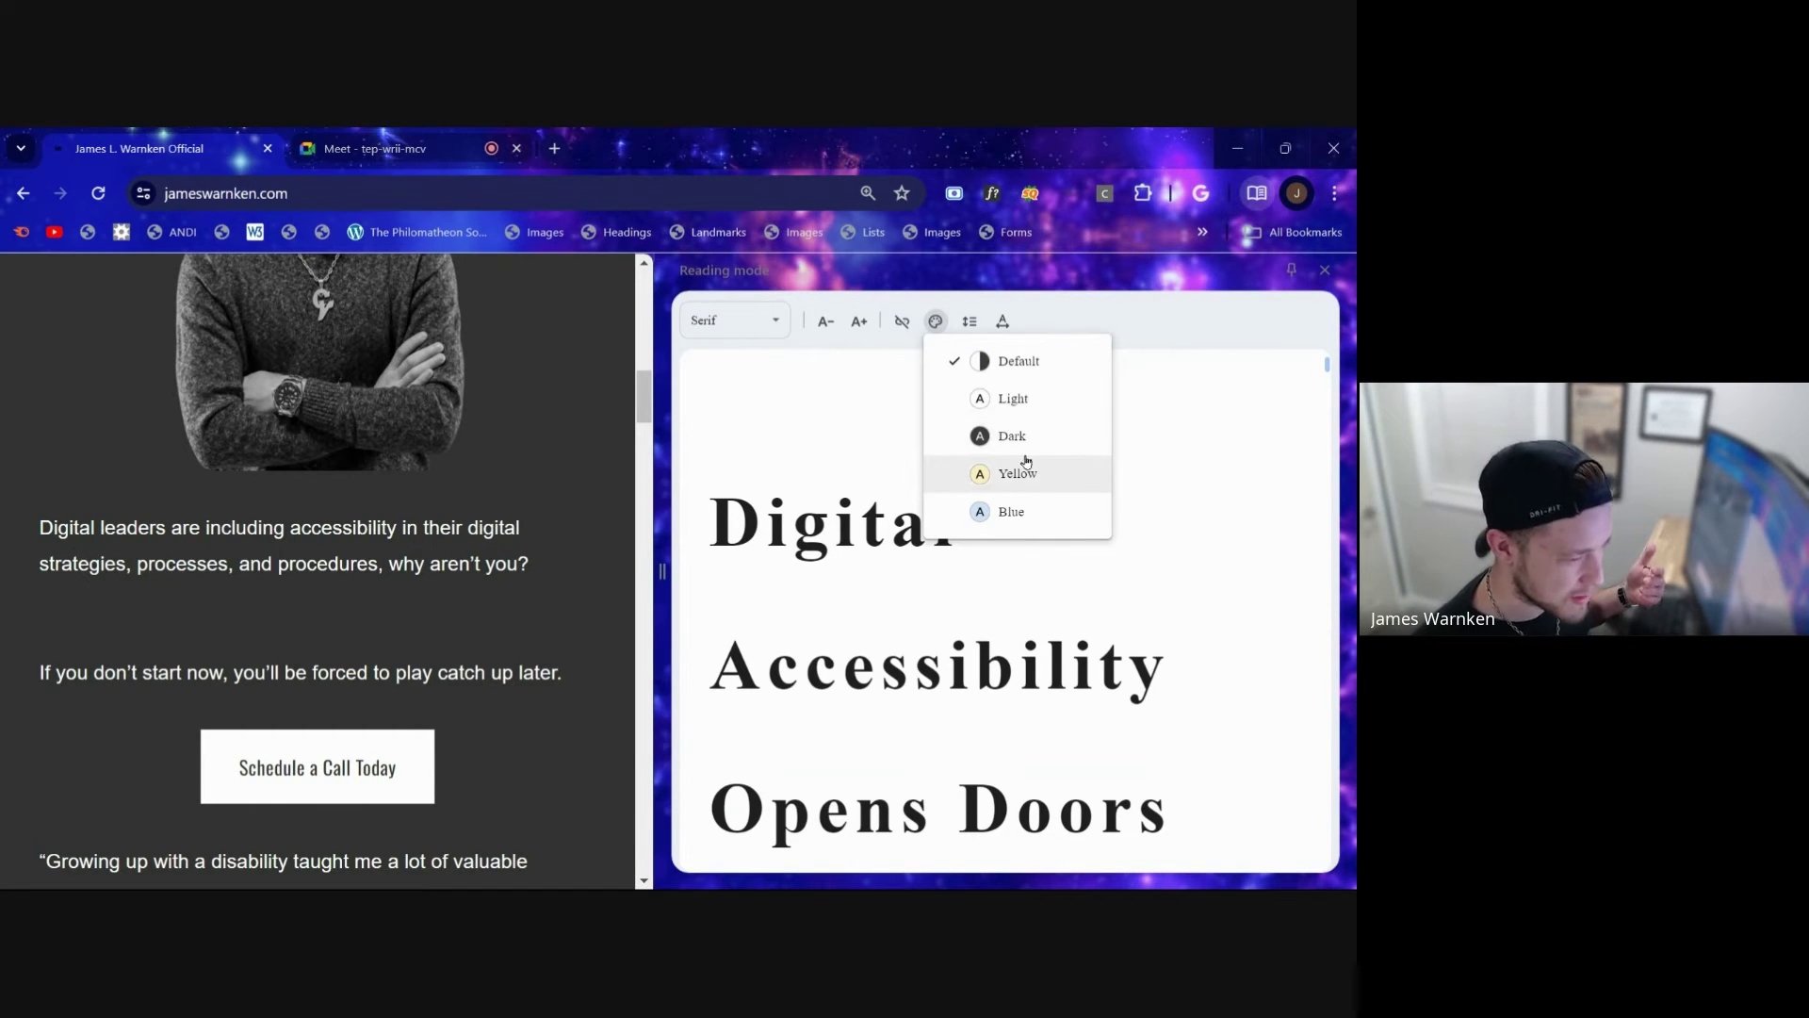
click(974, 437)
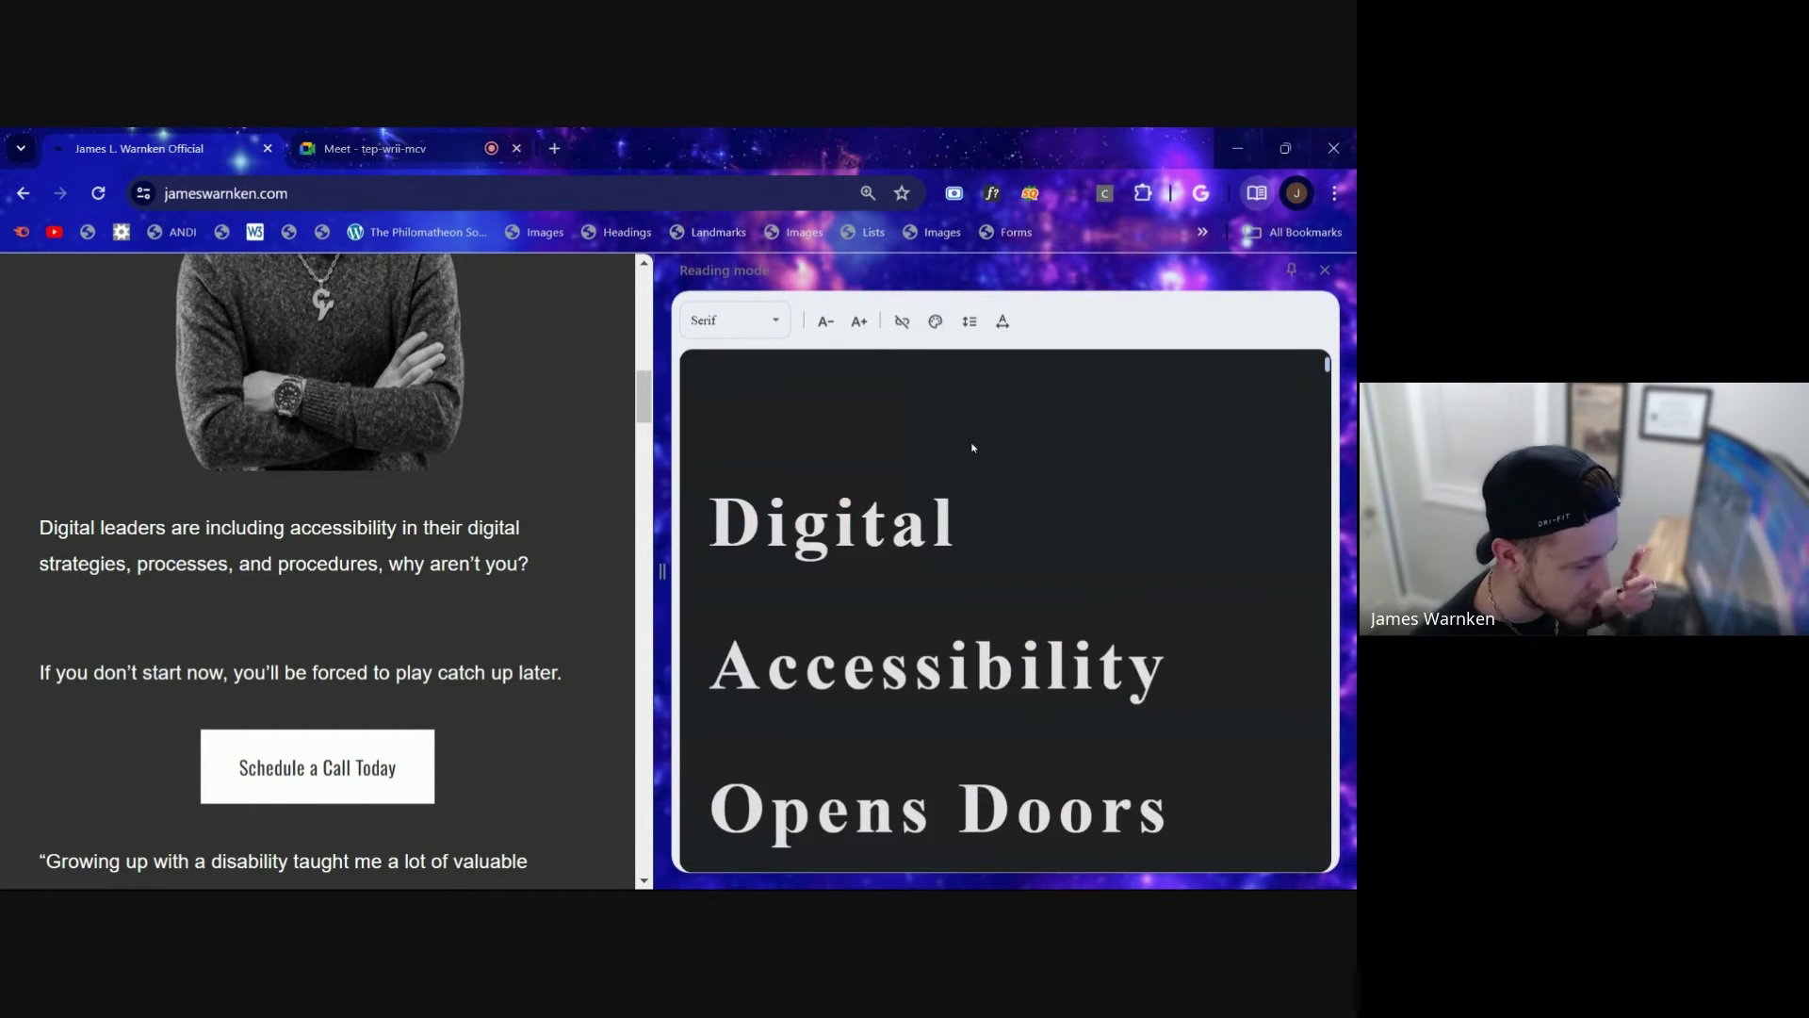
scroll(1054, 519, down, 3)
scroll(1041, 564, up, 2)
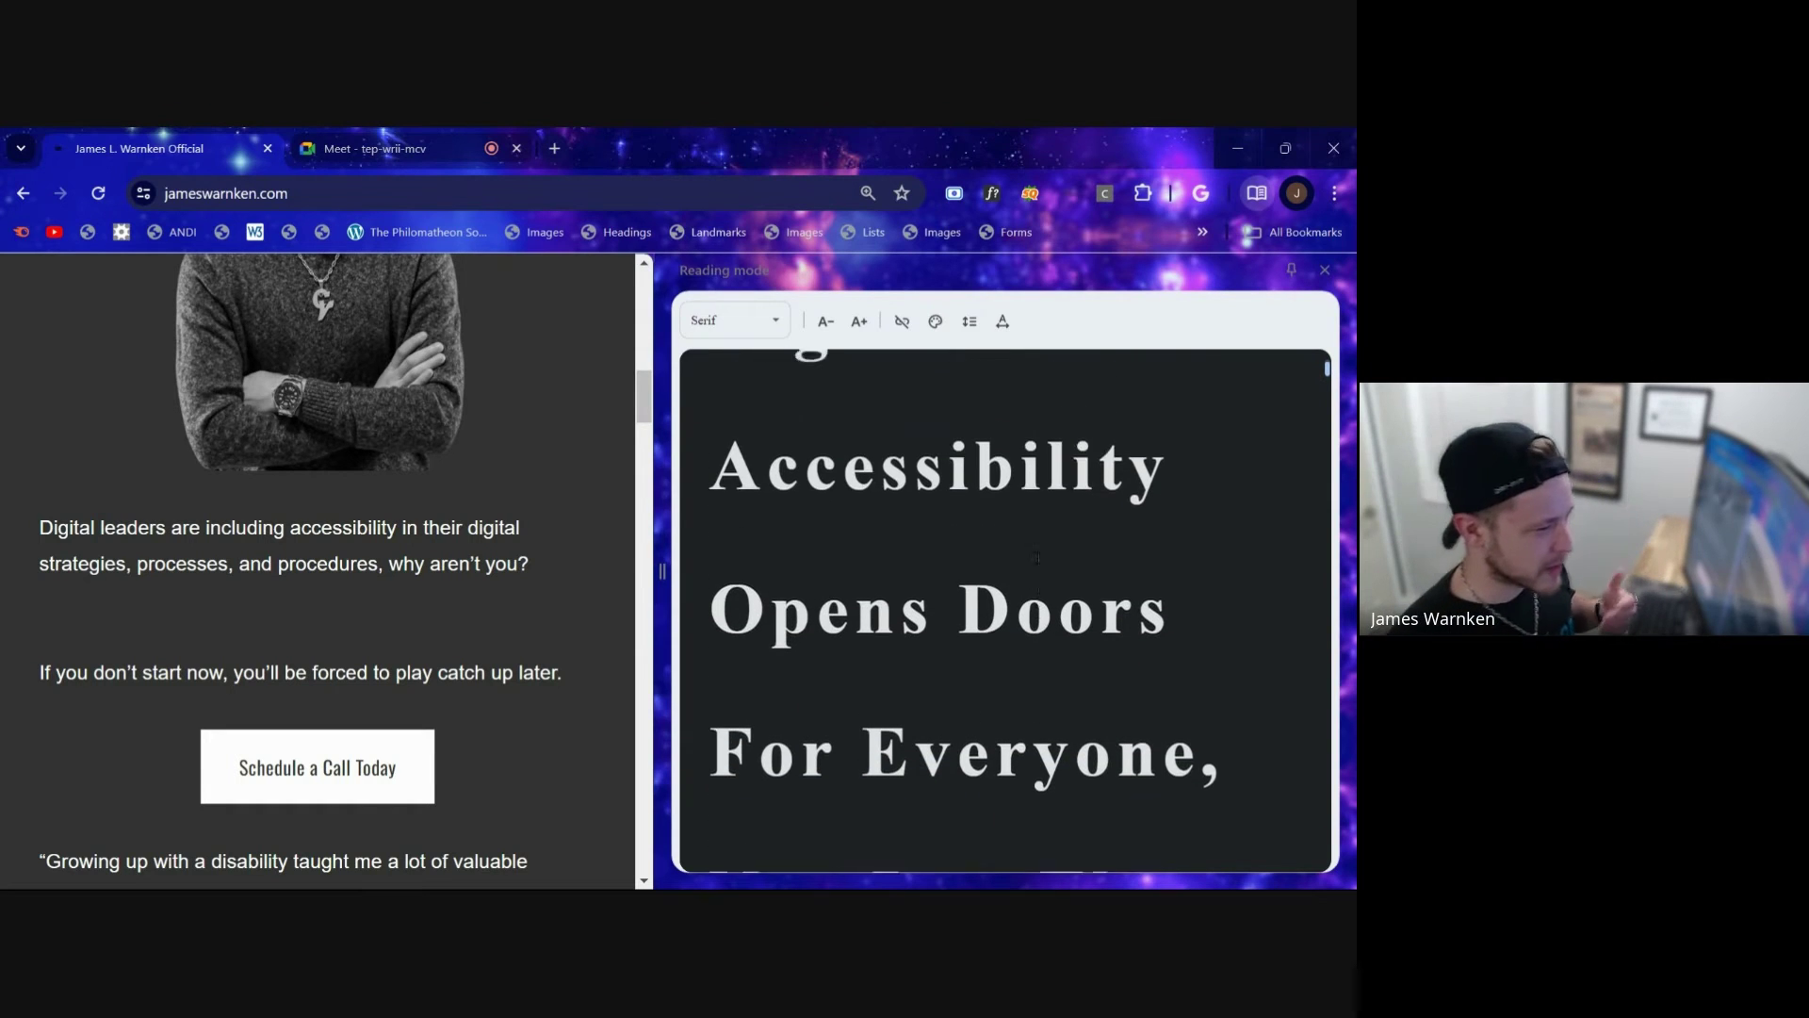
click(936, 321)
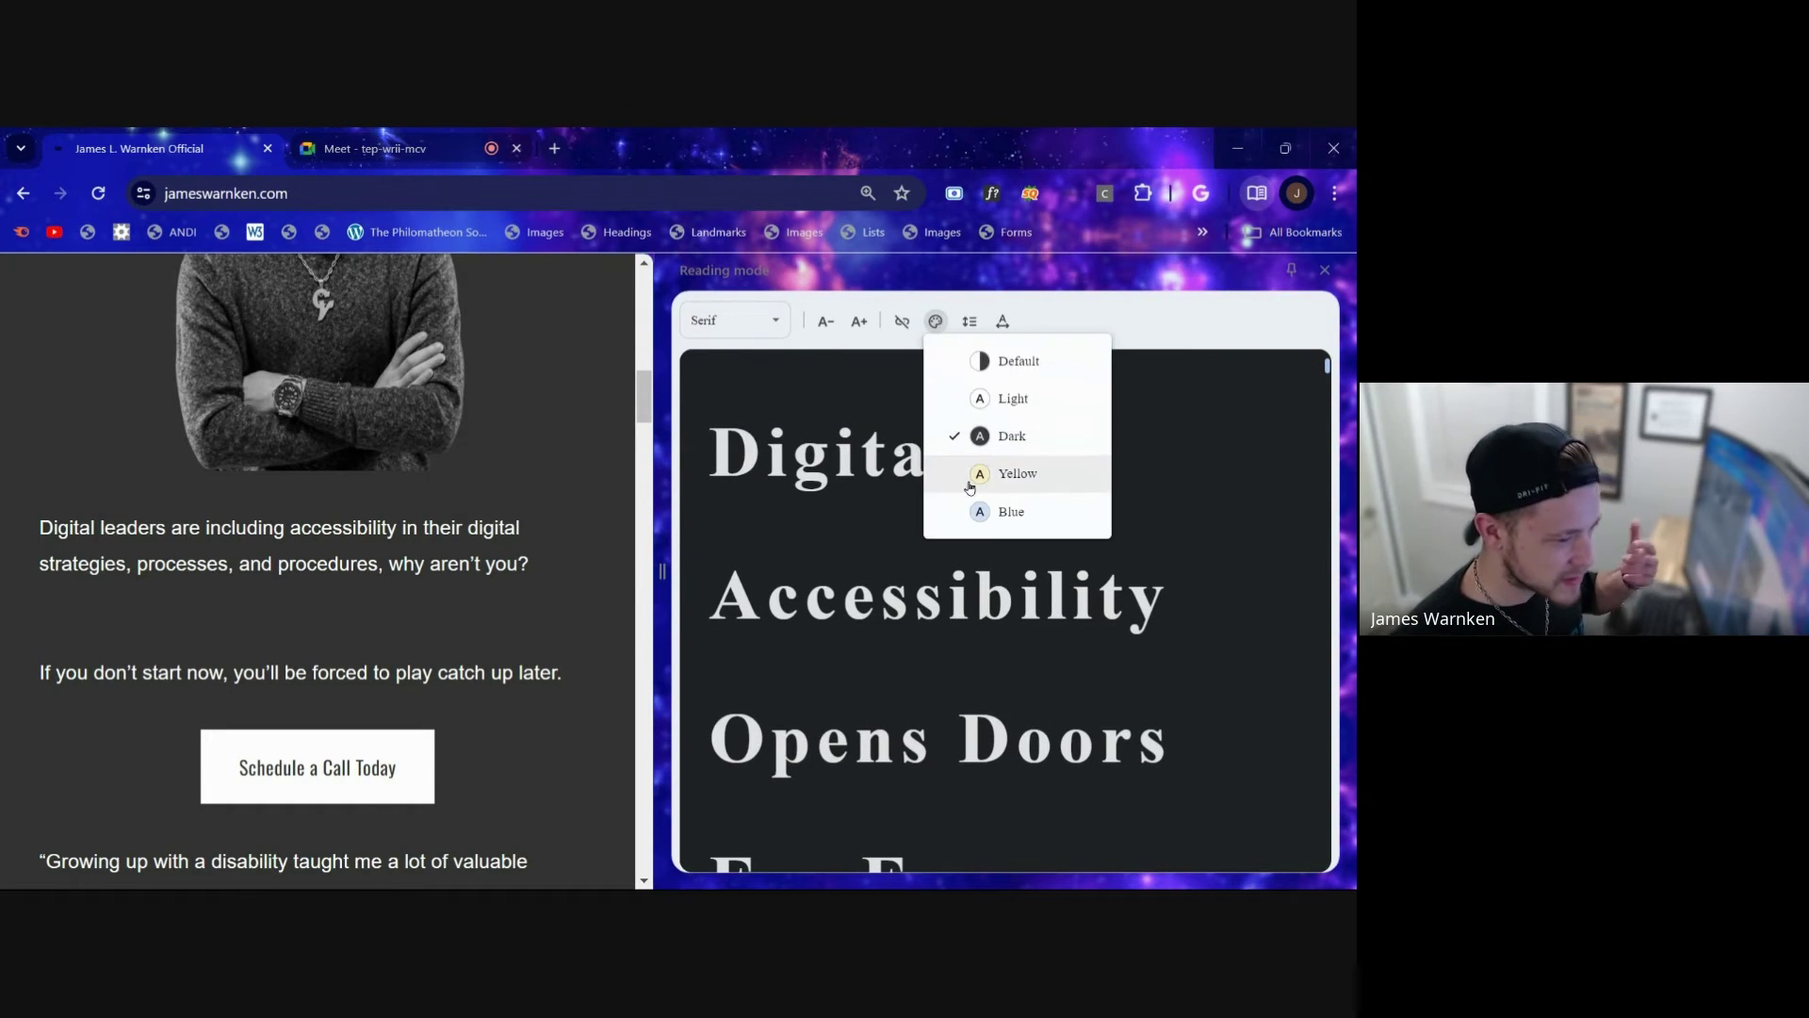
click(964, 473)
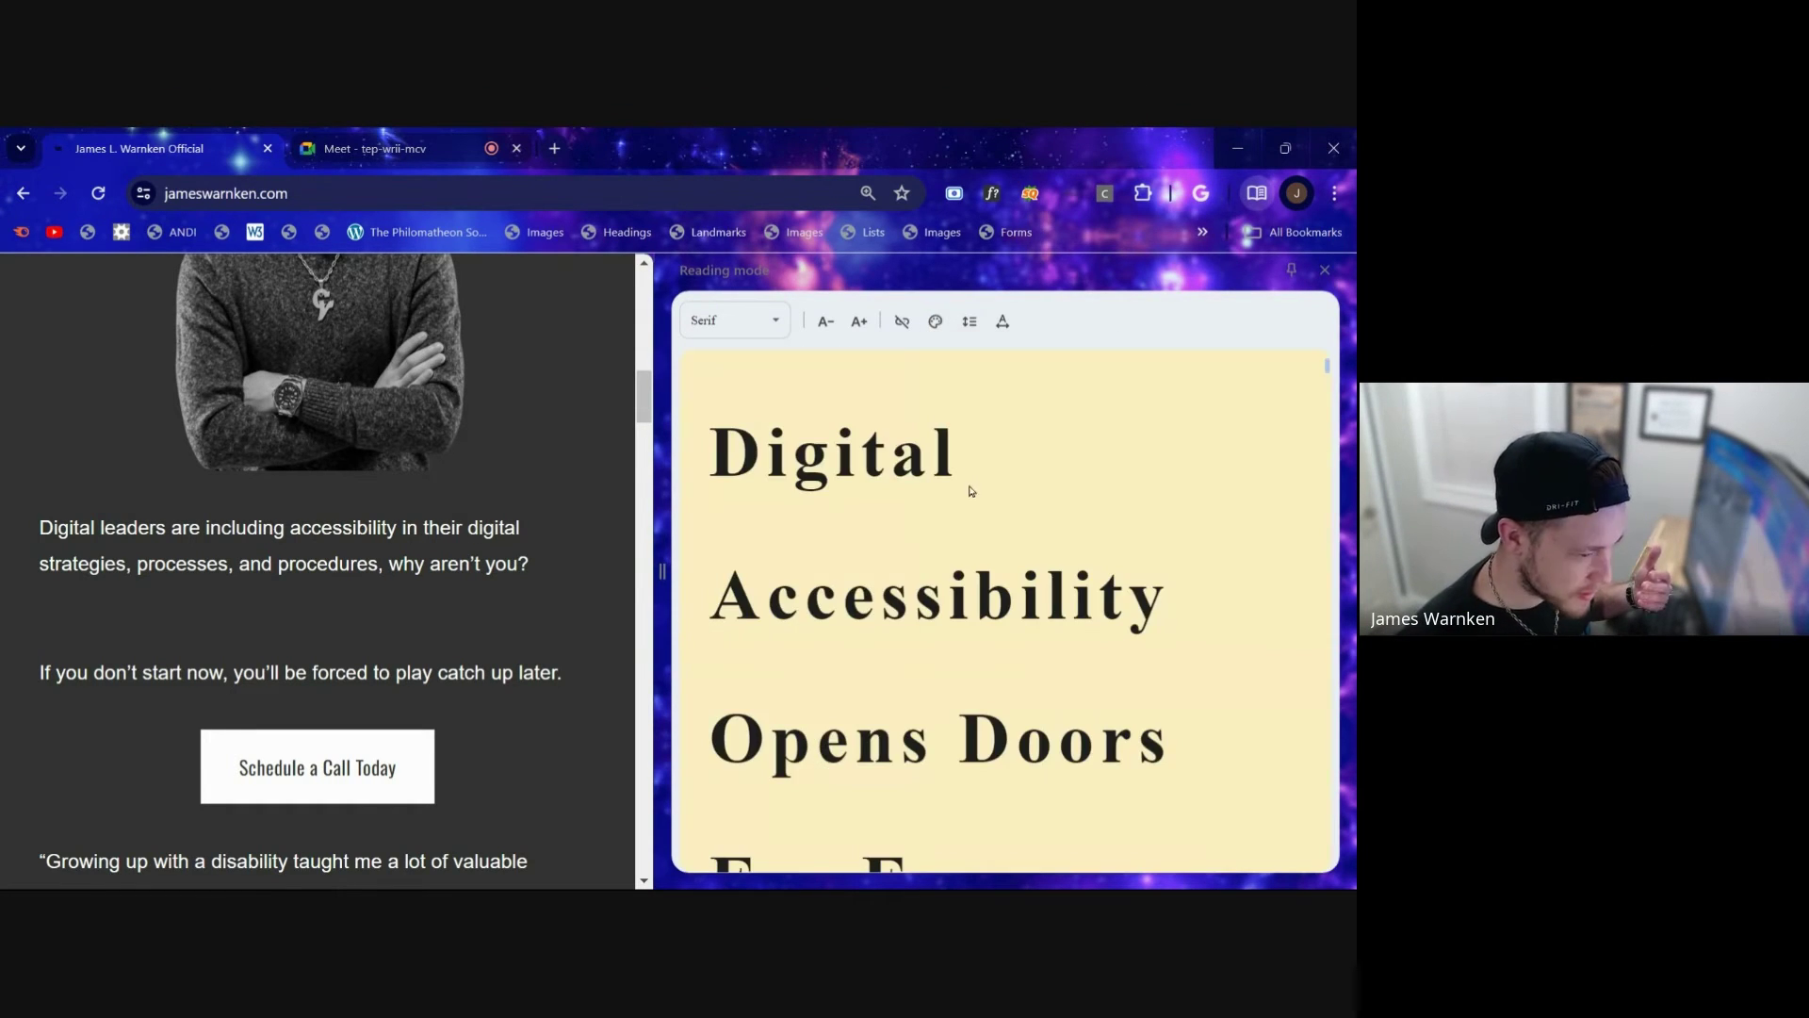
click(935, 321)
click(981, 511)
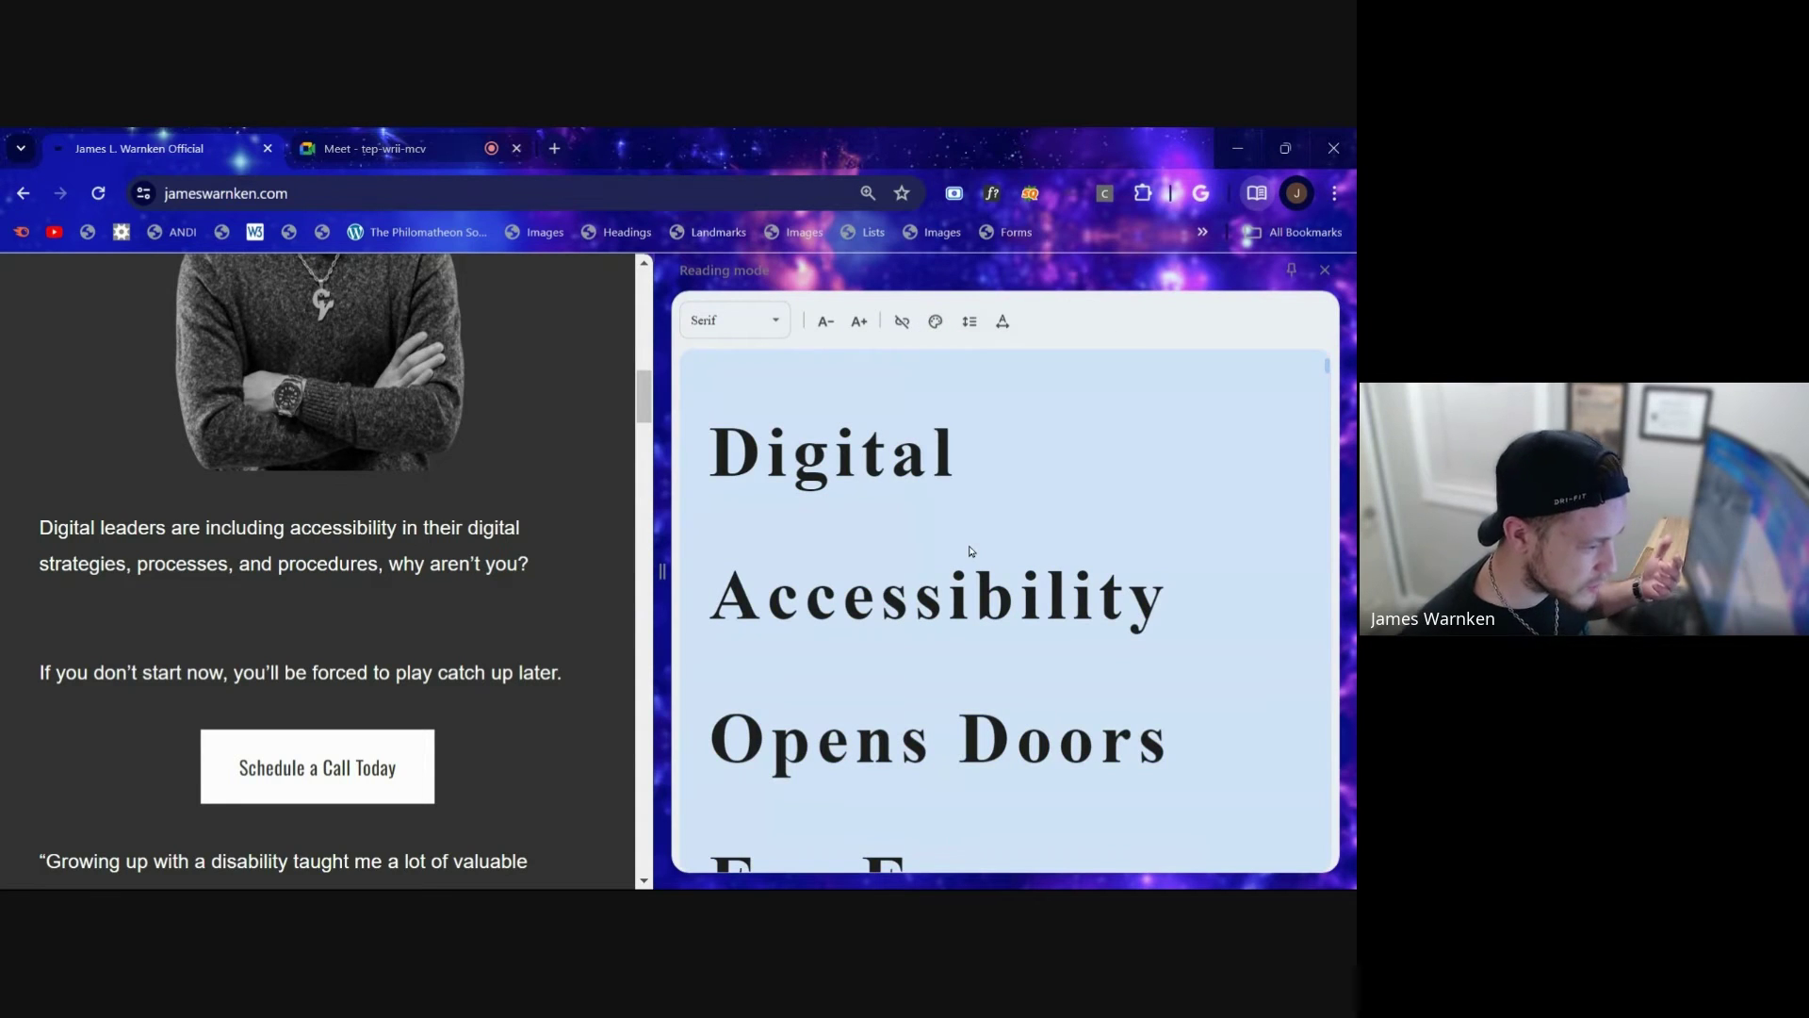
scroll(967, 542, down, 1)
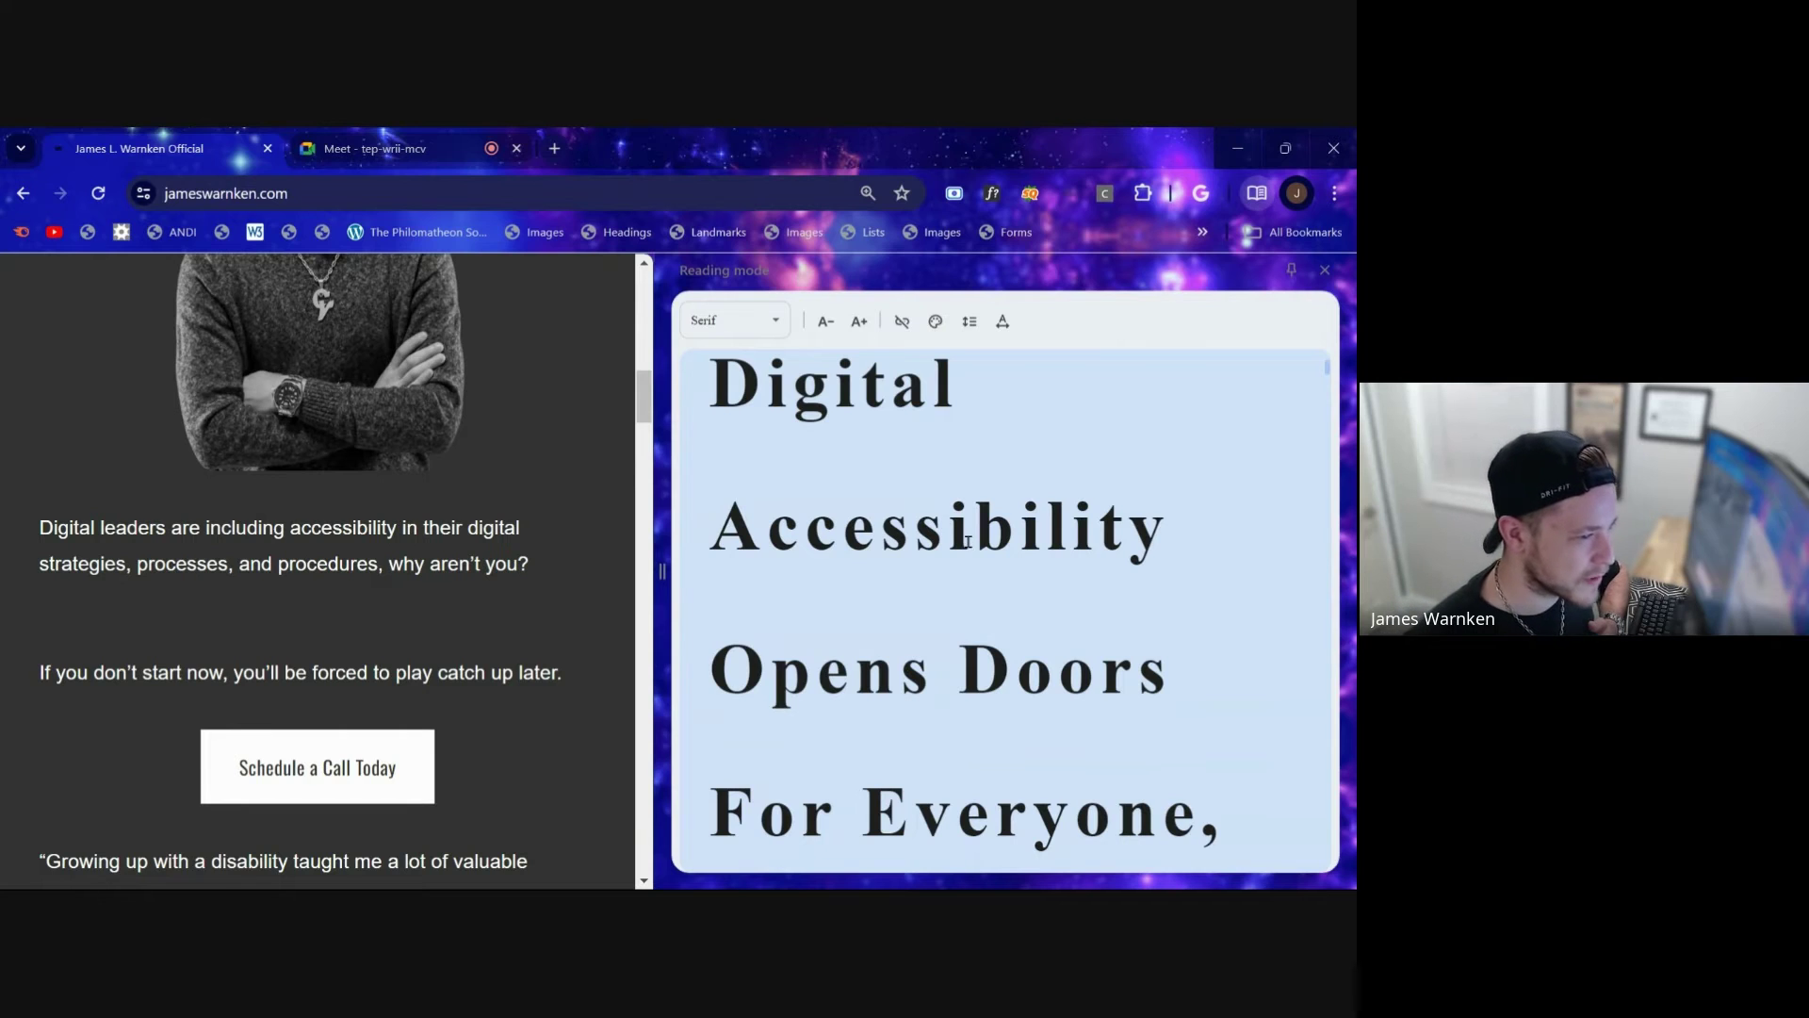
Step: Set the reading mode colour theme to Dark and return to the start of the text
click(936, 321)
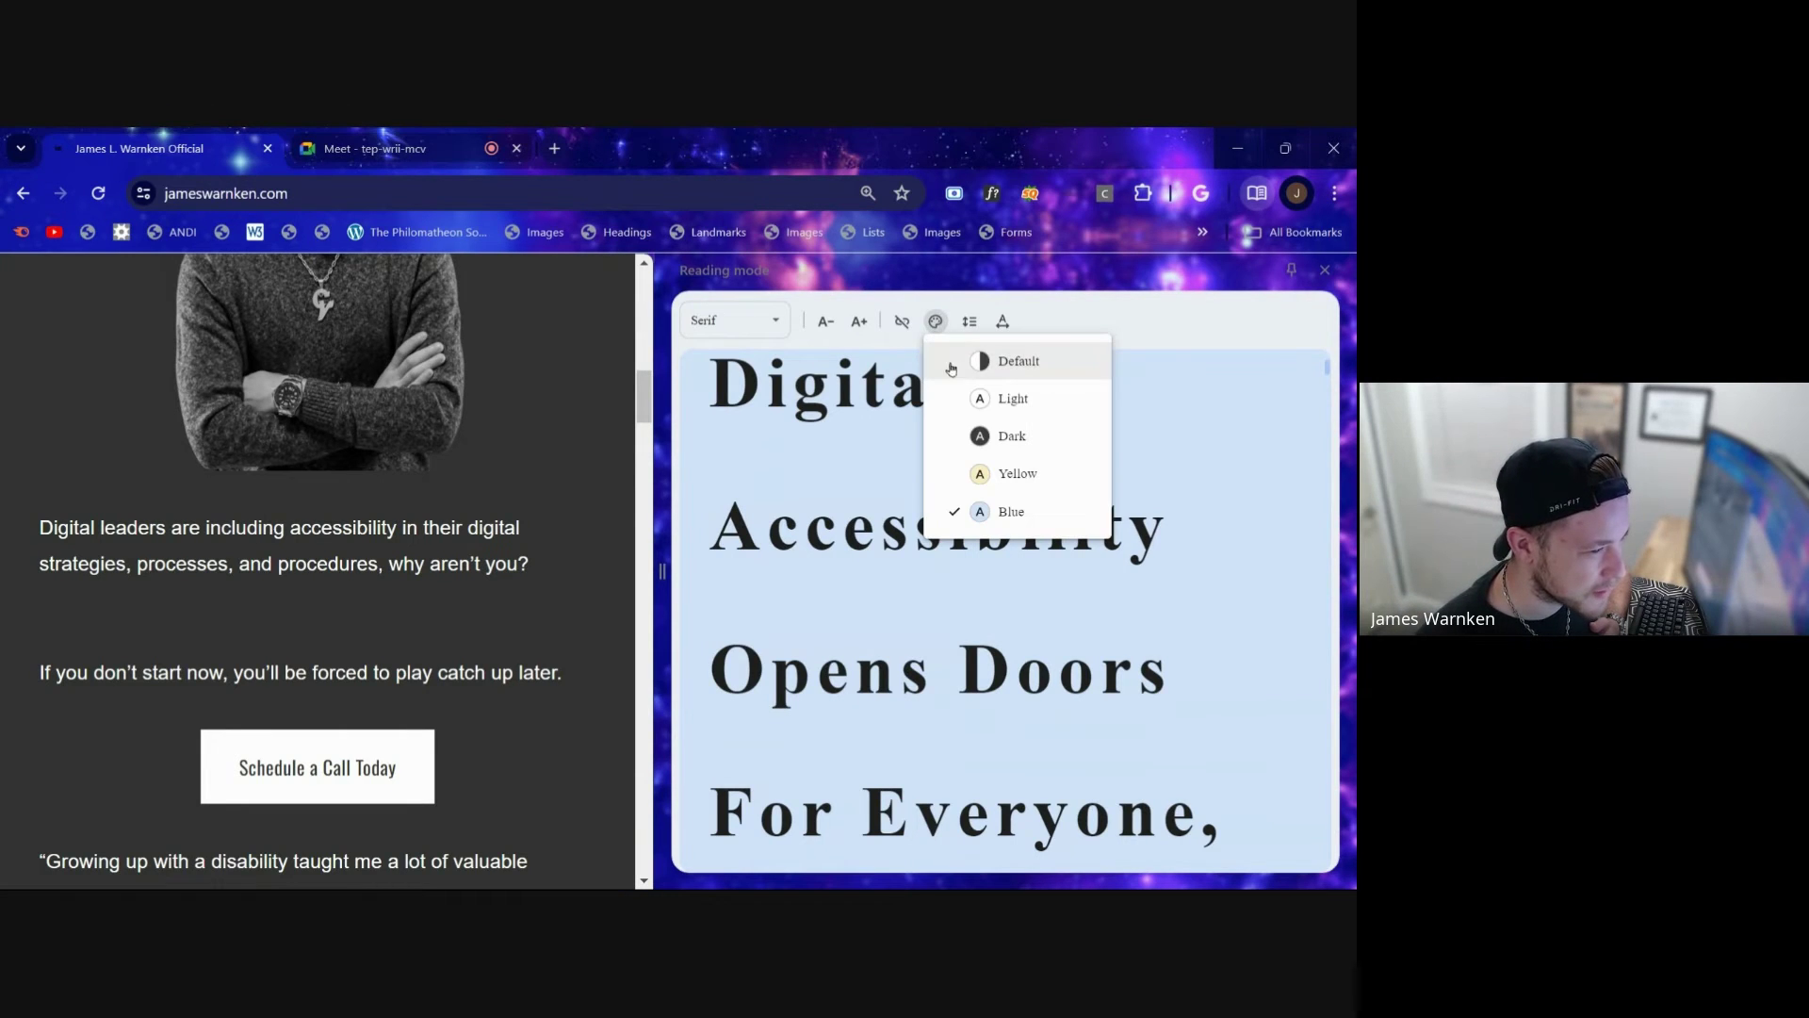
click(965, 444)
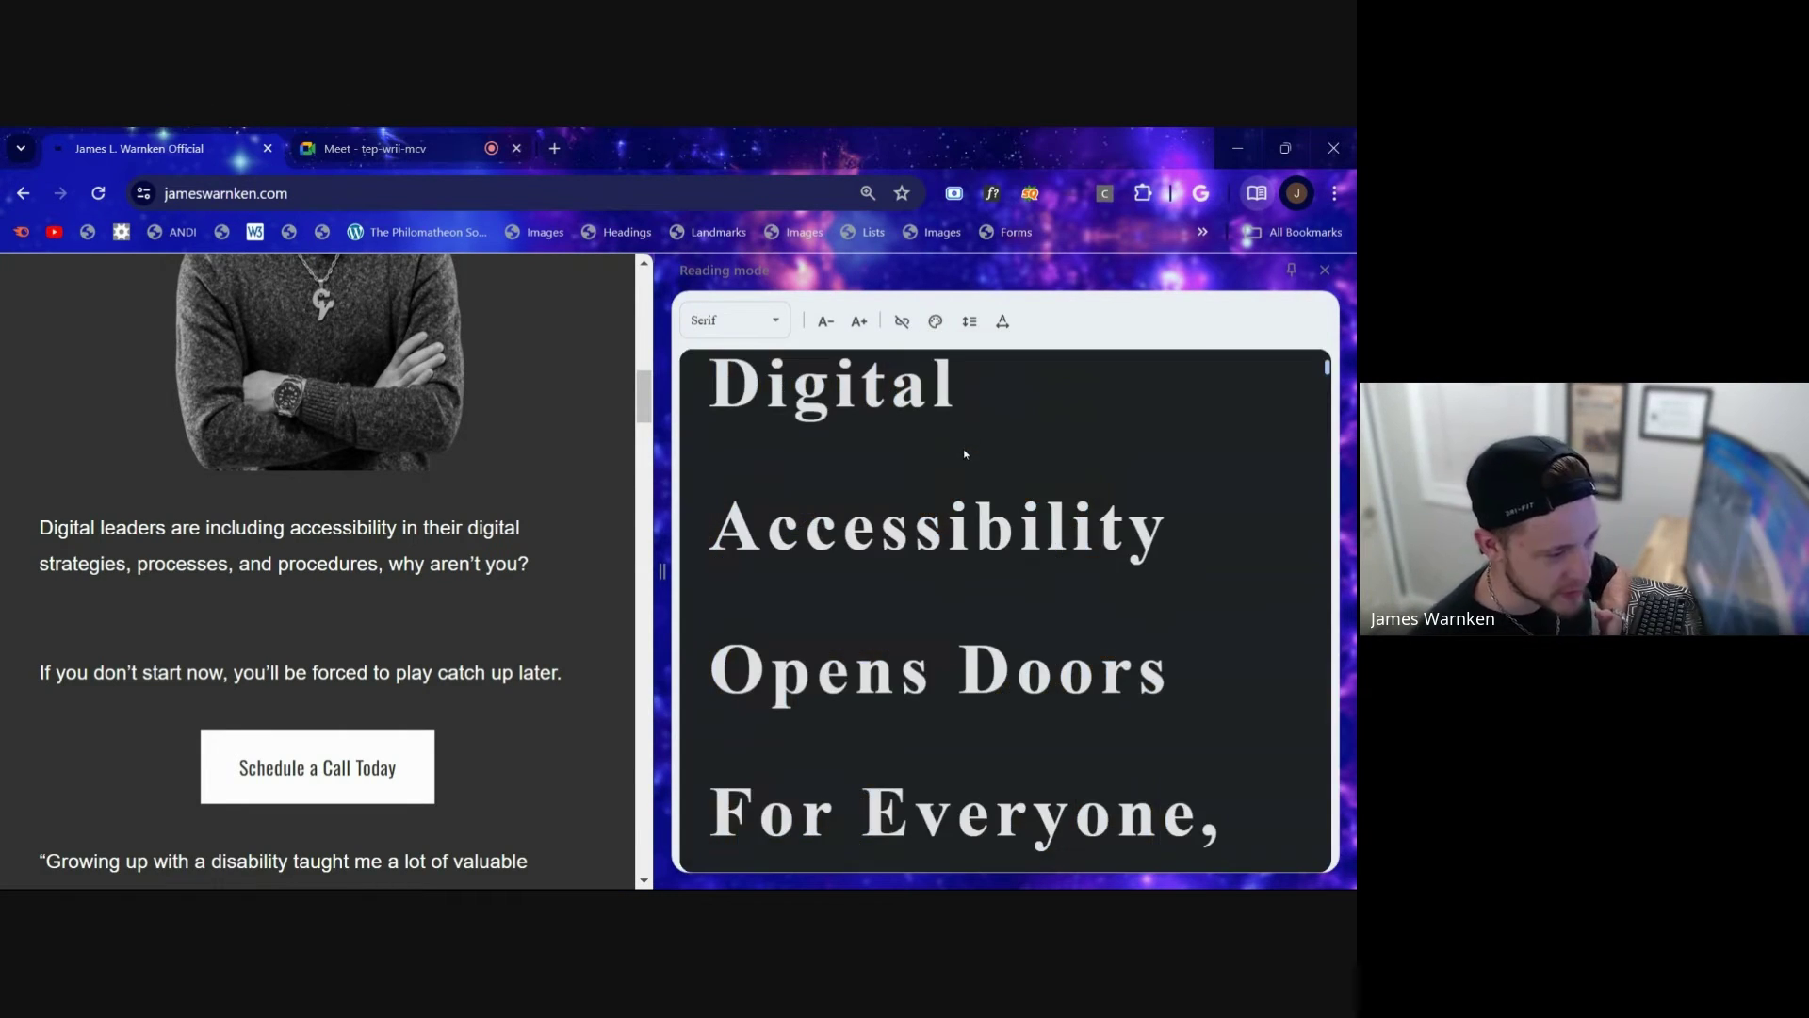
scroll(961, 467, up, 2)
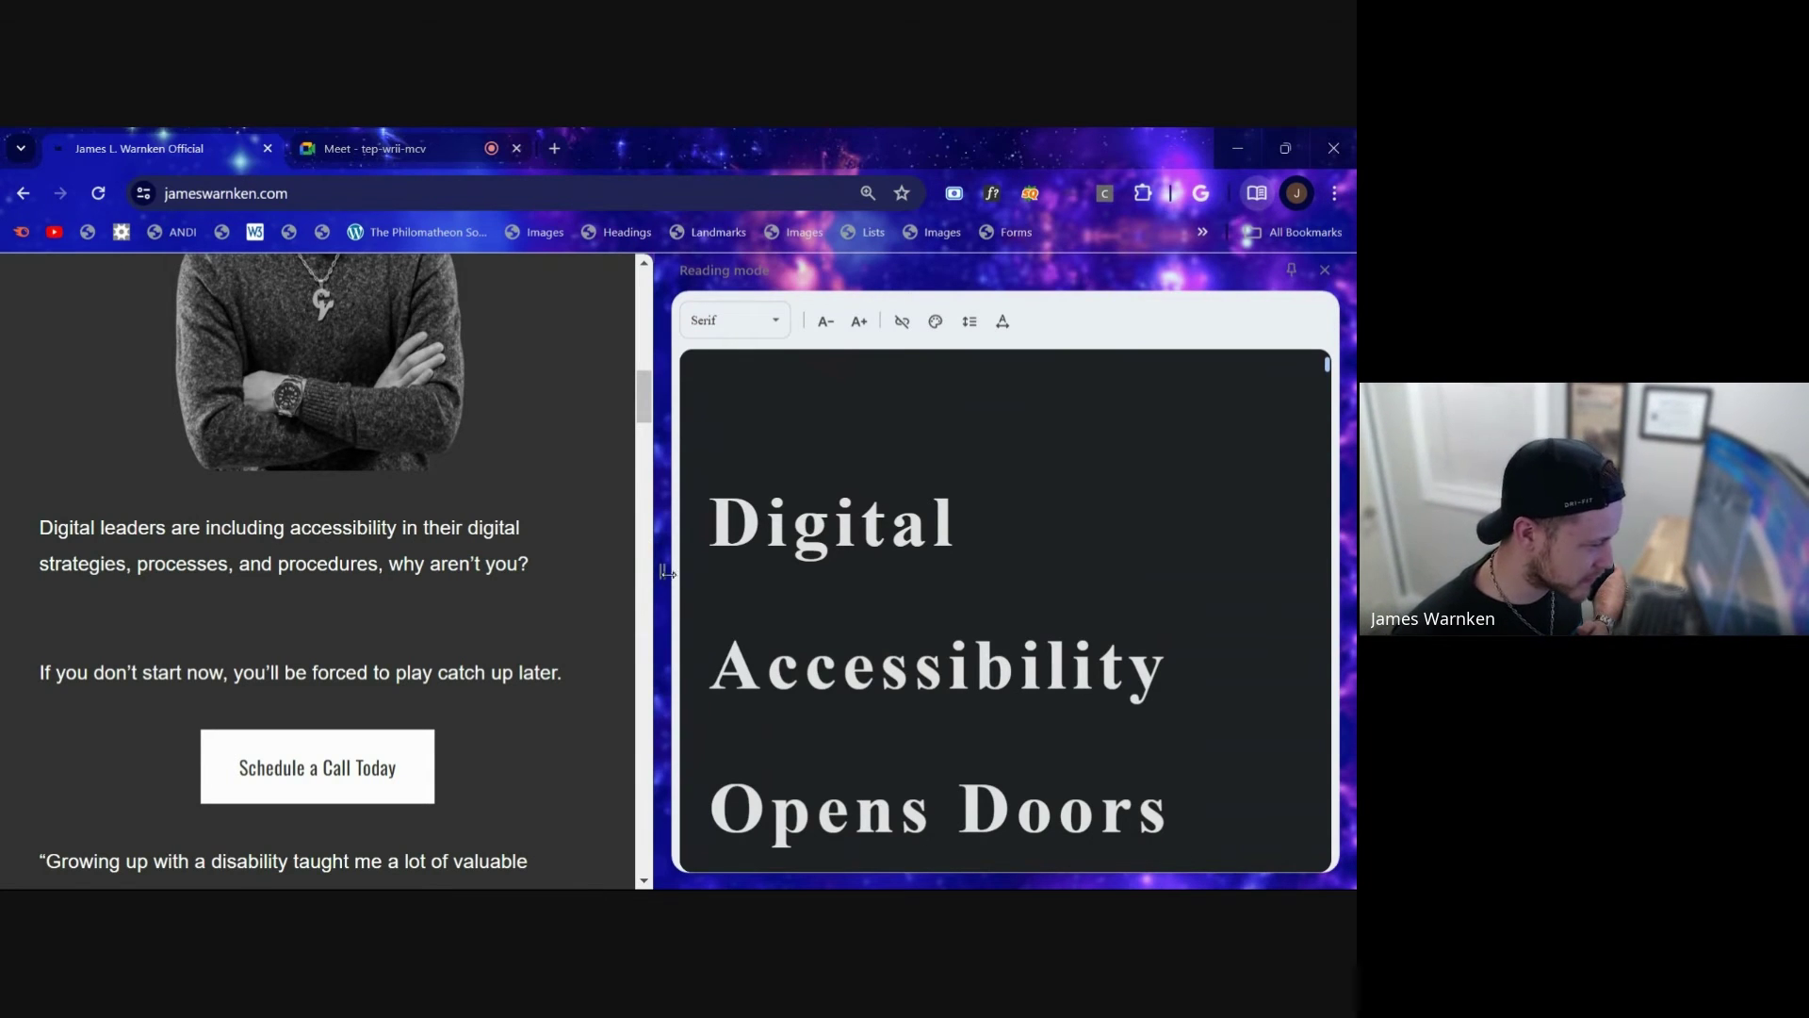
Step: Narrow the reading mode pane slightly and read its text down to the heading about people who visit your online channels
drag(667, 572, 670, 571)
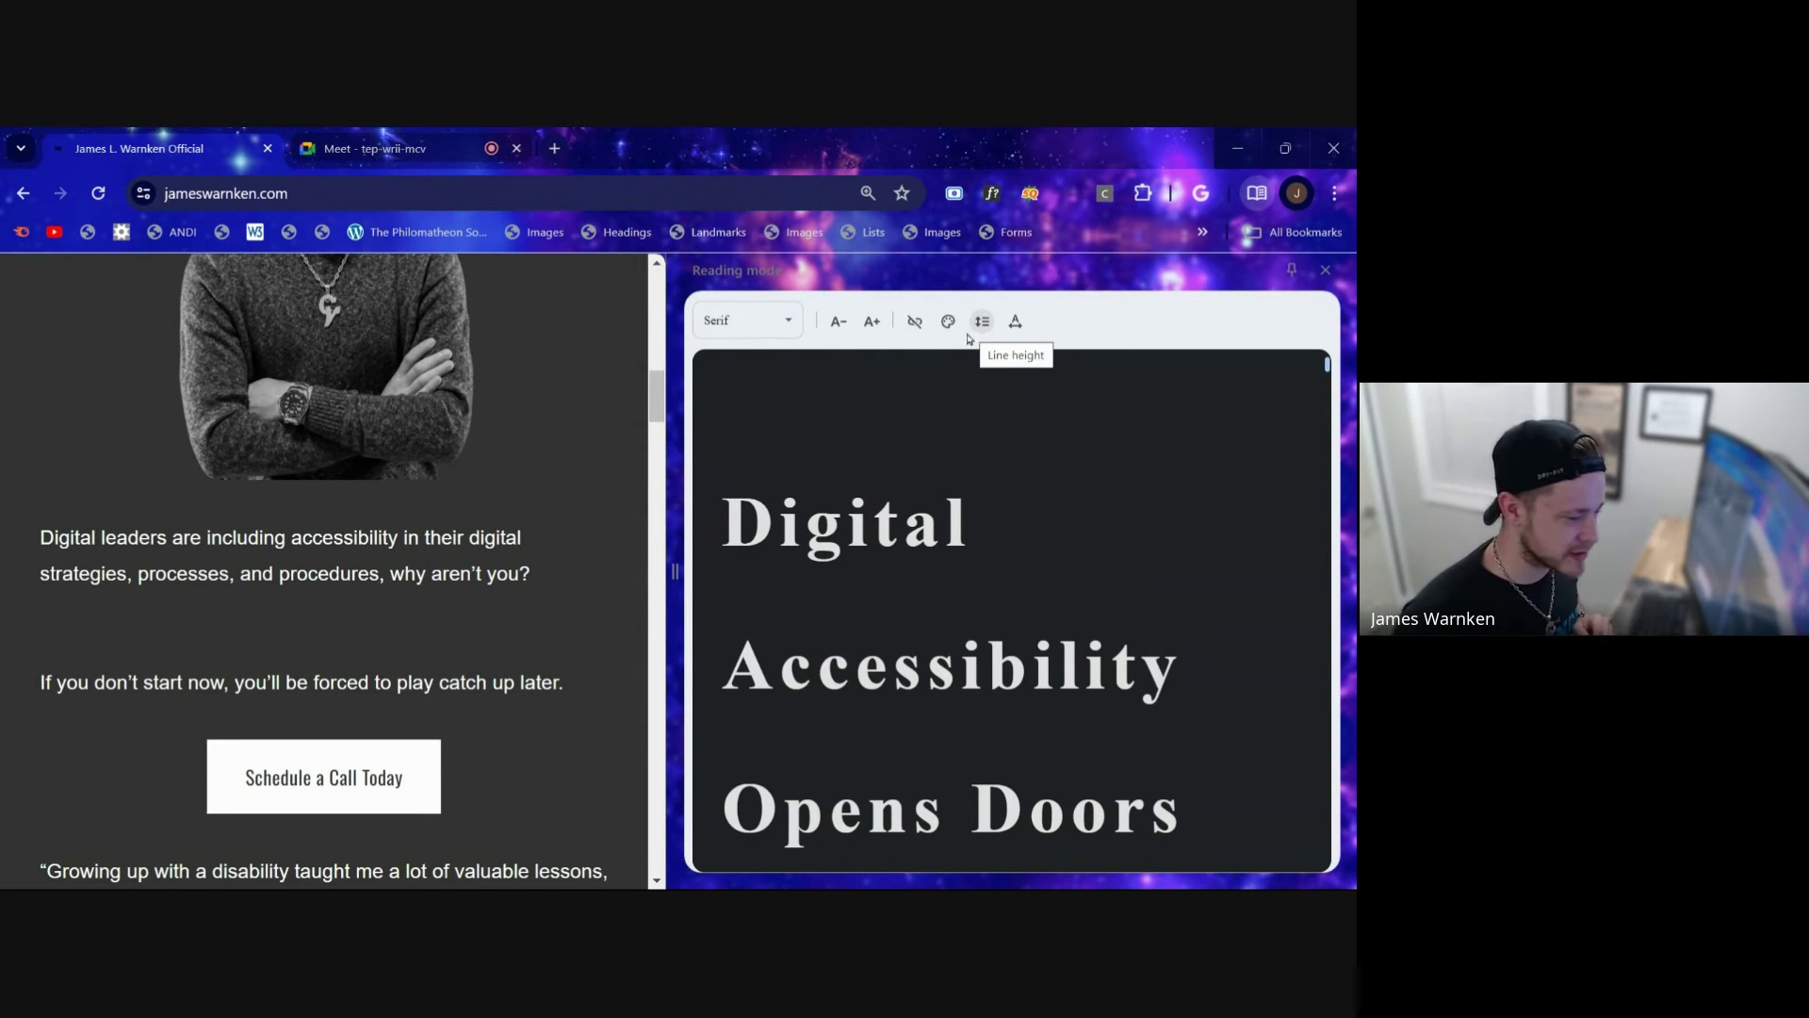
scroll(553, 501, up, 1)
scroll(899, 562, down, 2)
scroll(899, 562, down, 10)
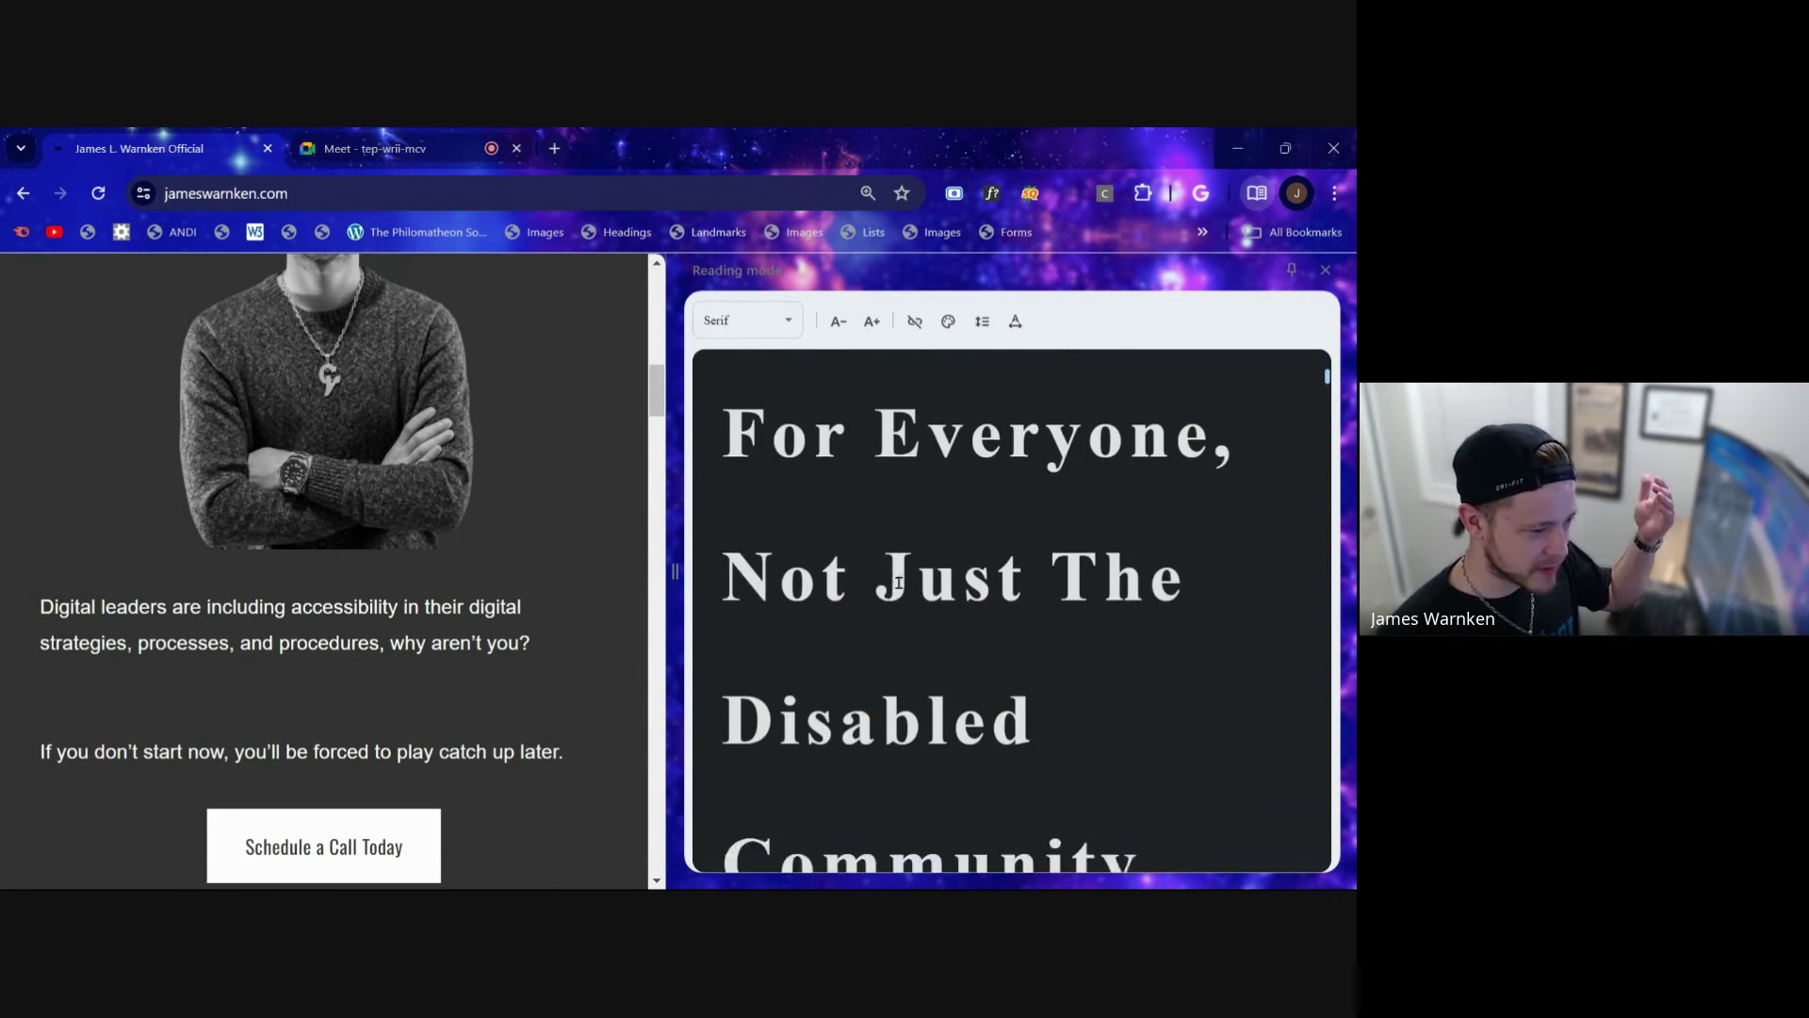
scroll(887, 585, down, 2)
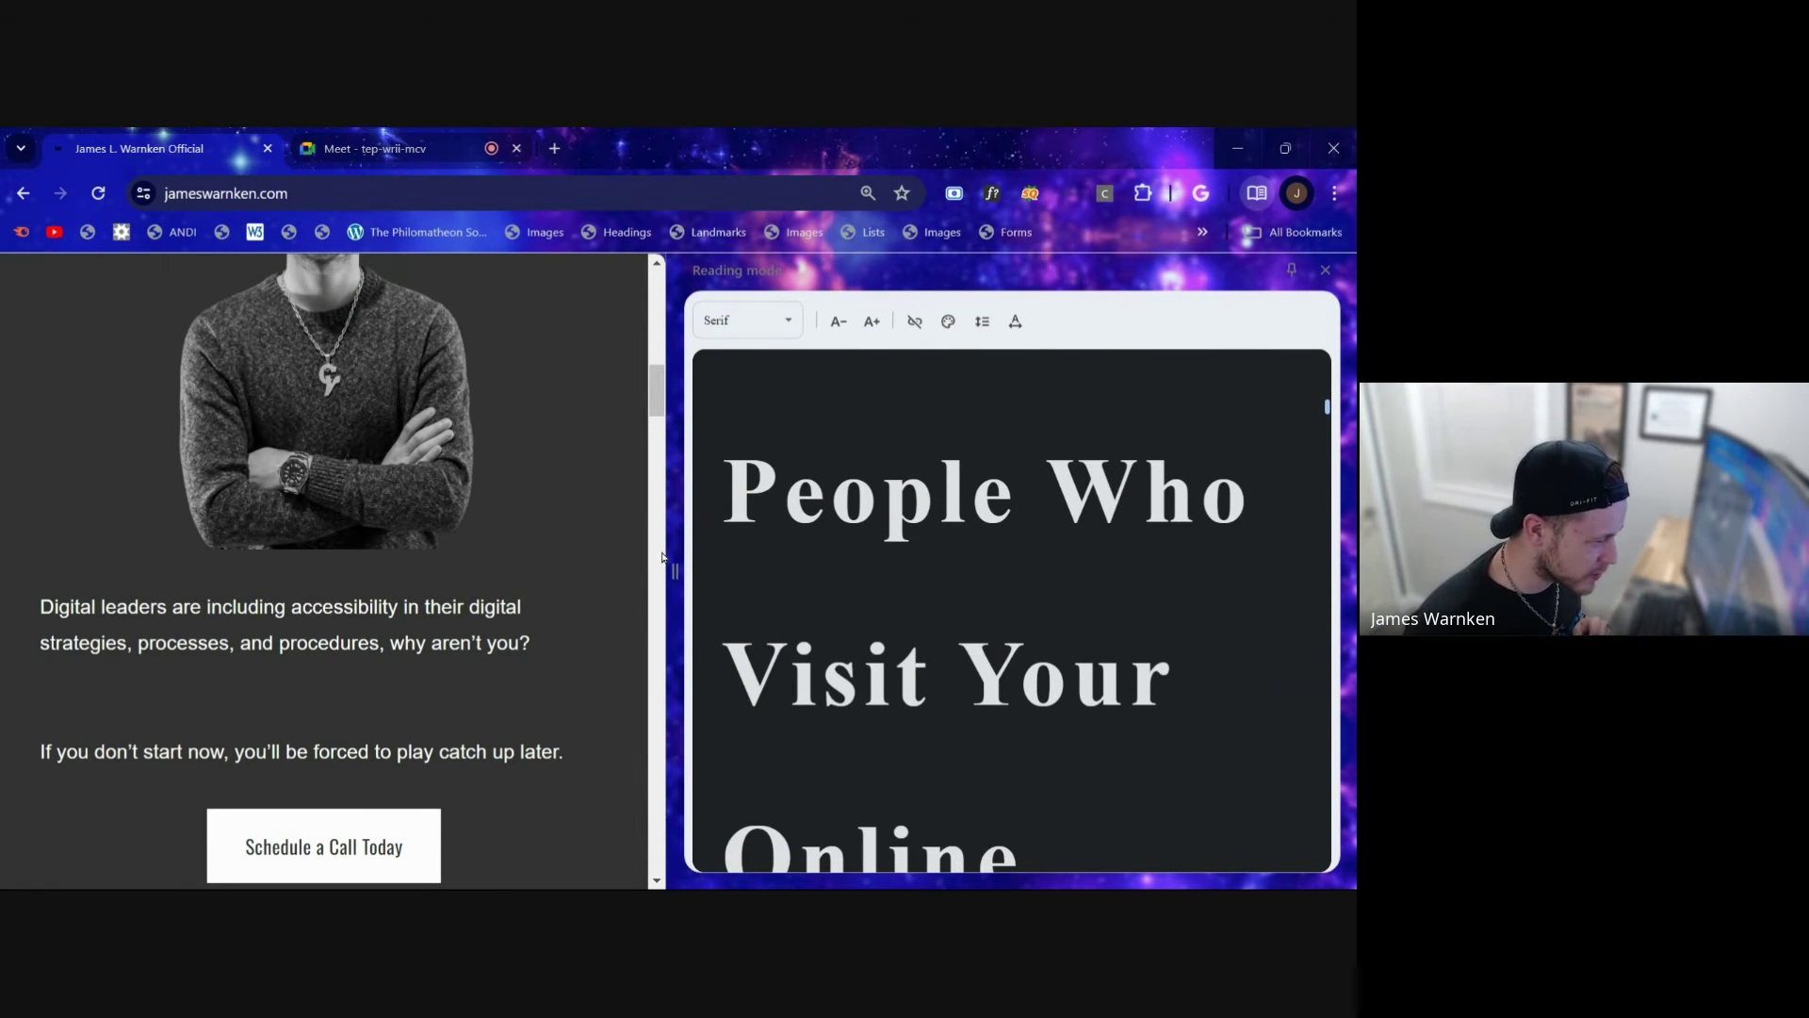
Step: Try the reading mode pane at a narrow width and at nearly full window width, and check how the main heading wraps
drag(673, 548, 990, 568)
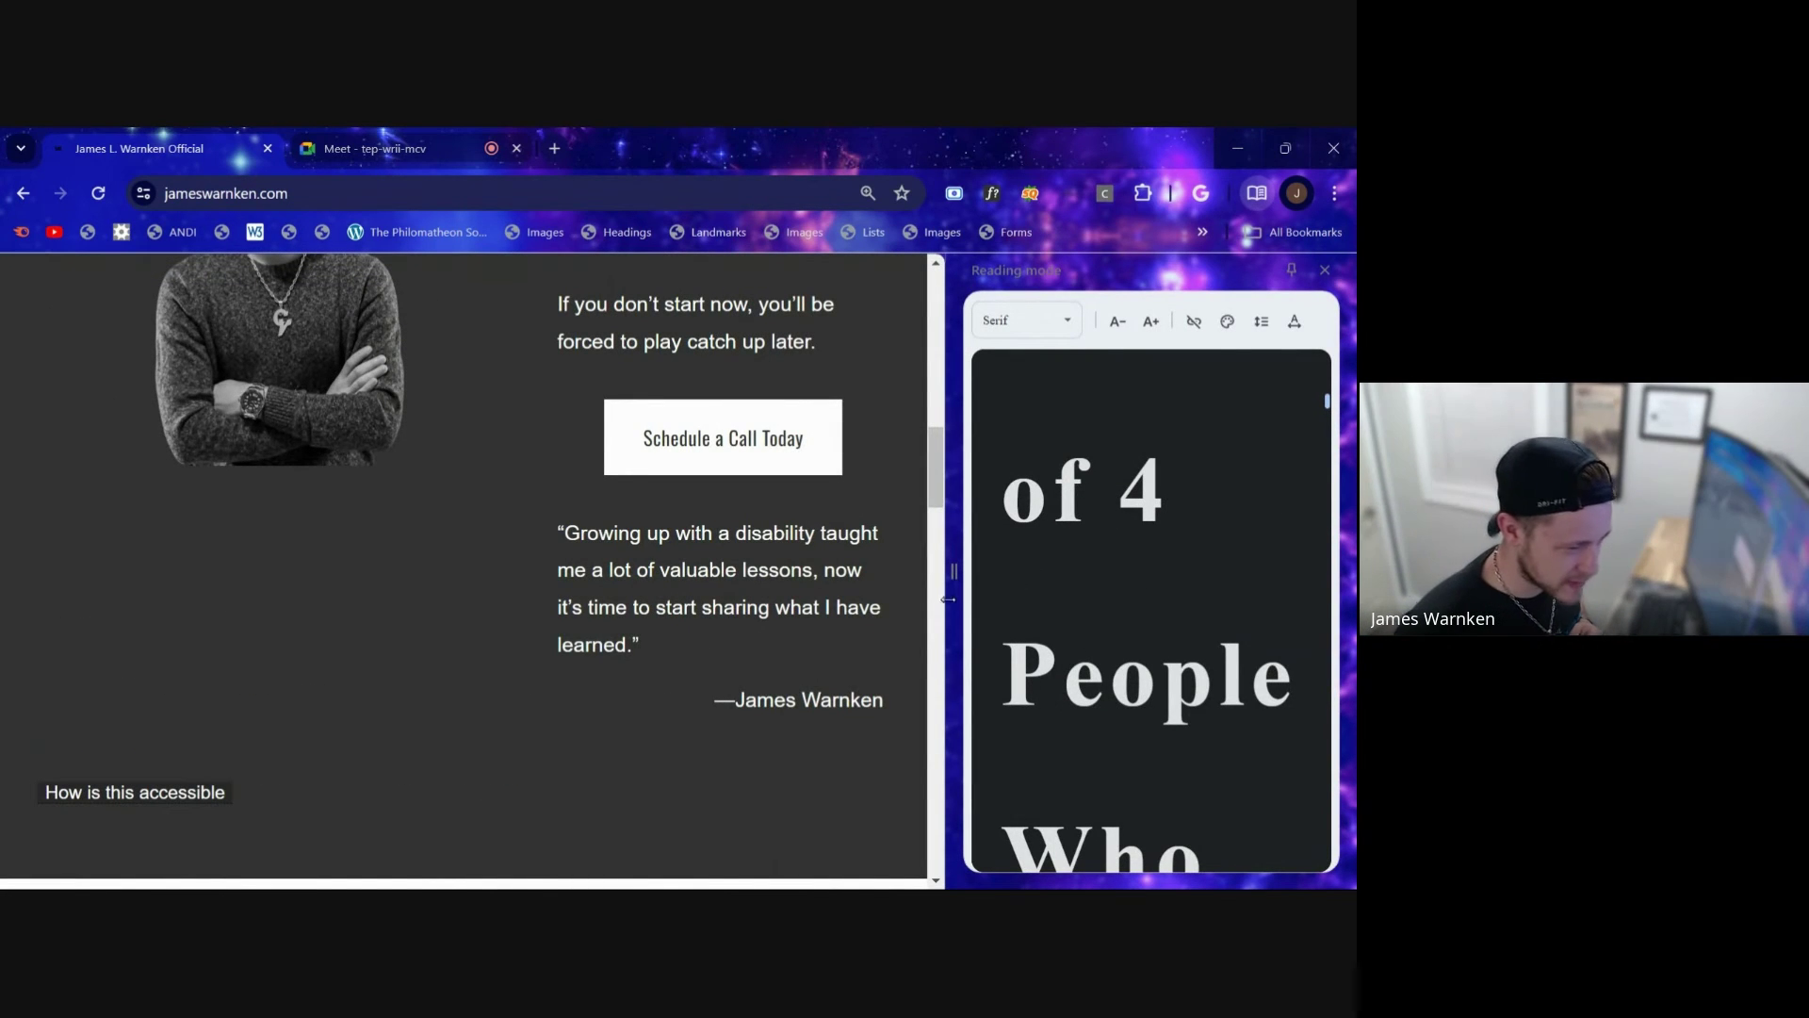
drag(950, 599, 37, 594)
scroll(35, 591, up, 8)
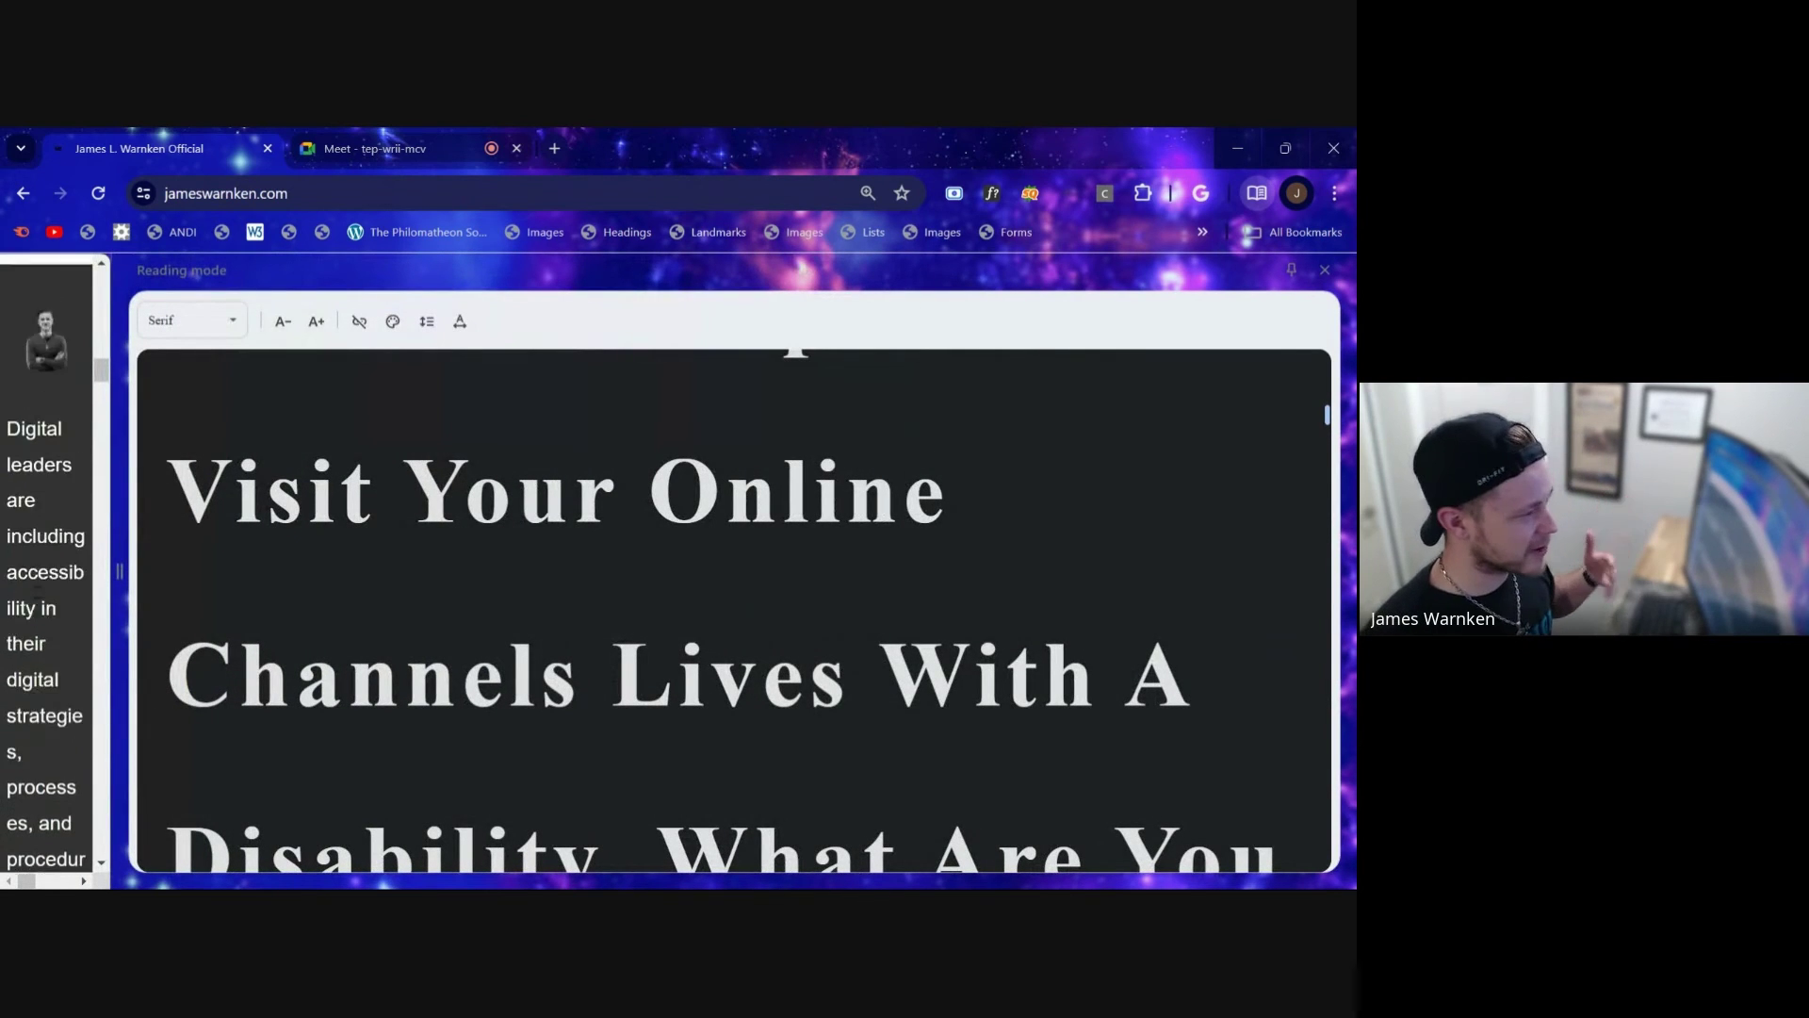
scroll(694, 595, up, 10)
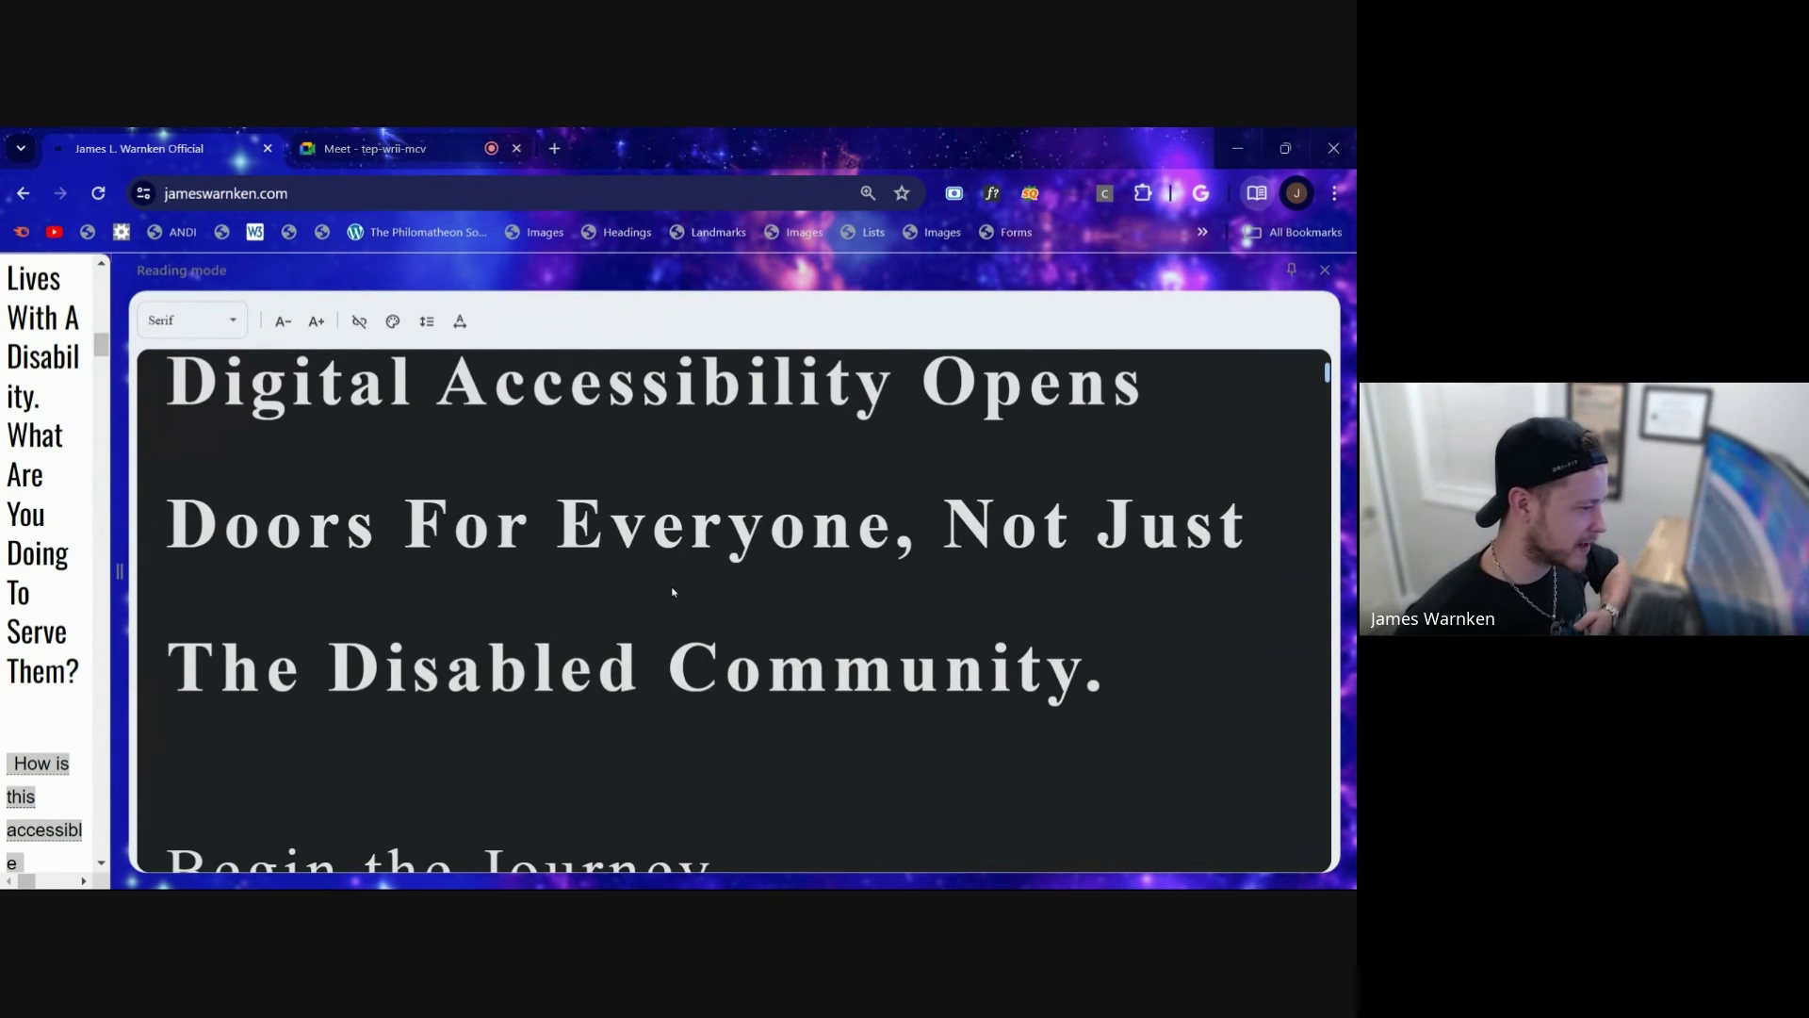
scroll(673, 591, up, 2)
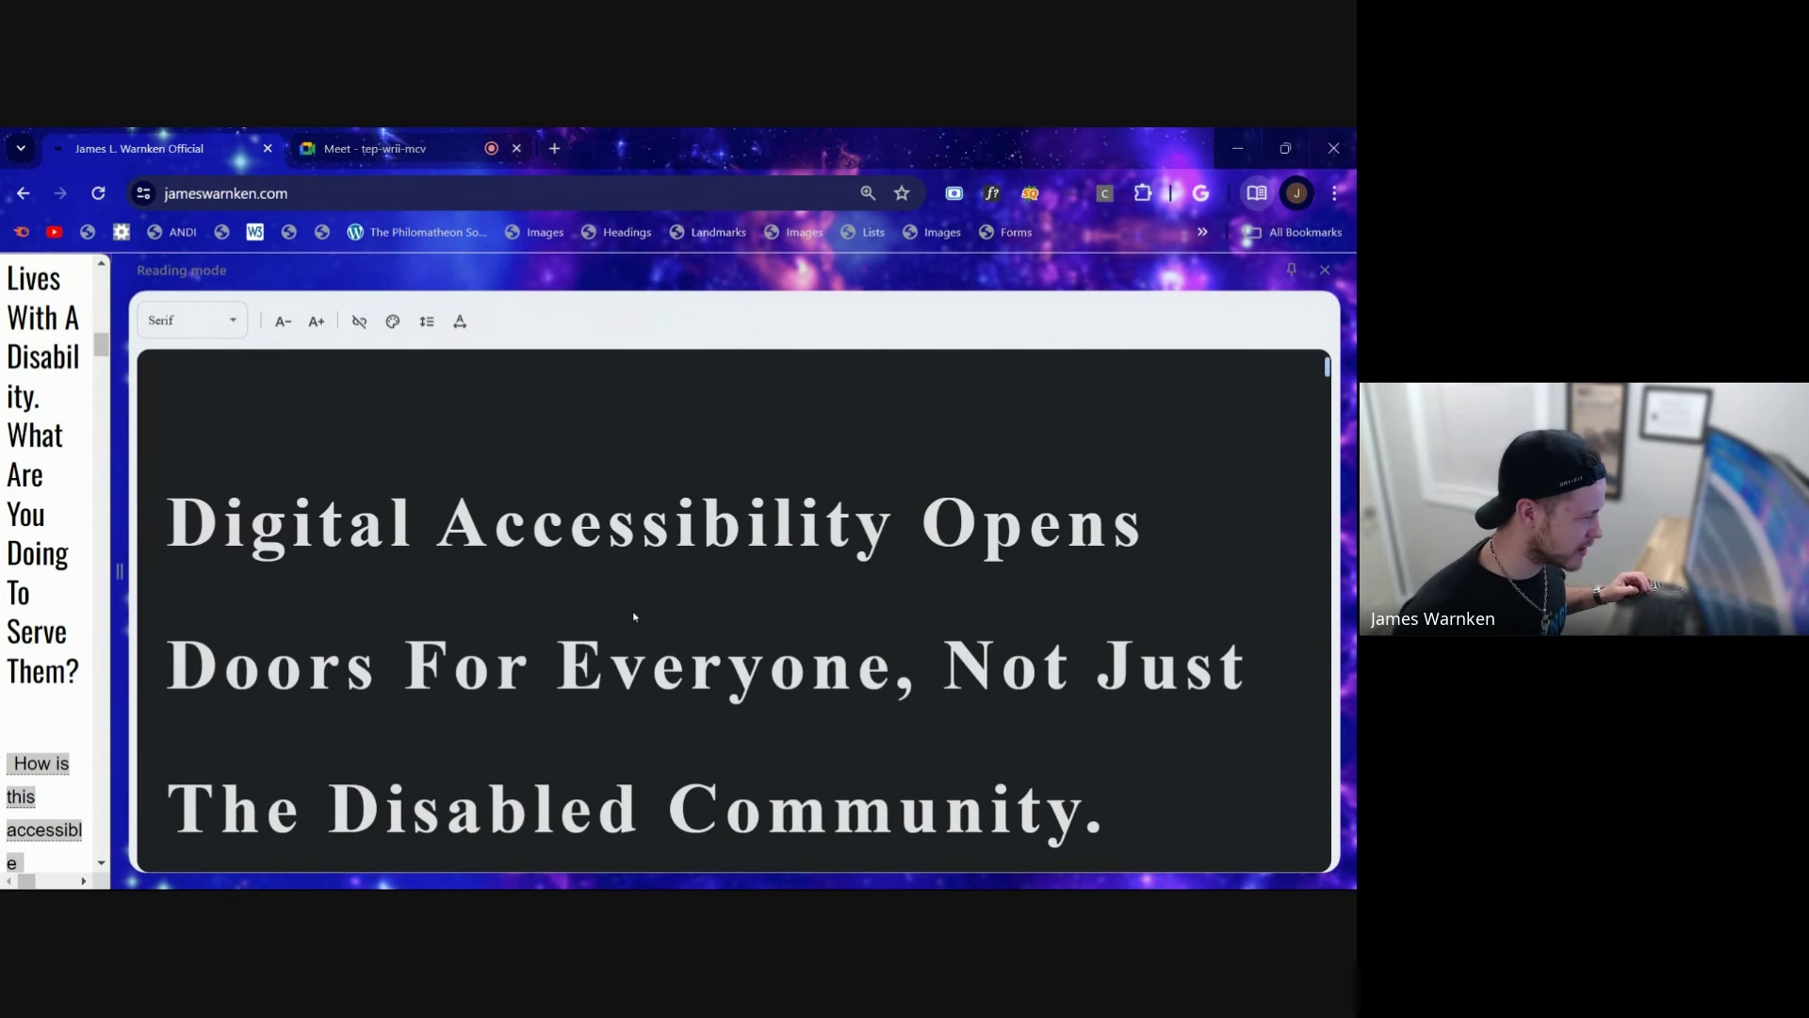
scroll(634, 617, down, 3)
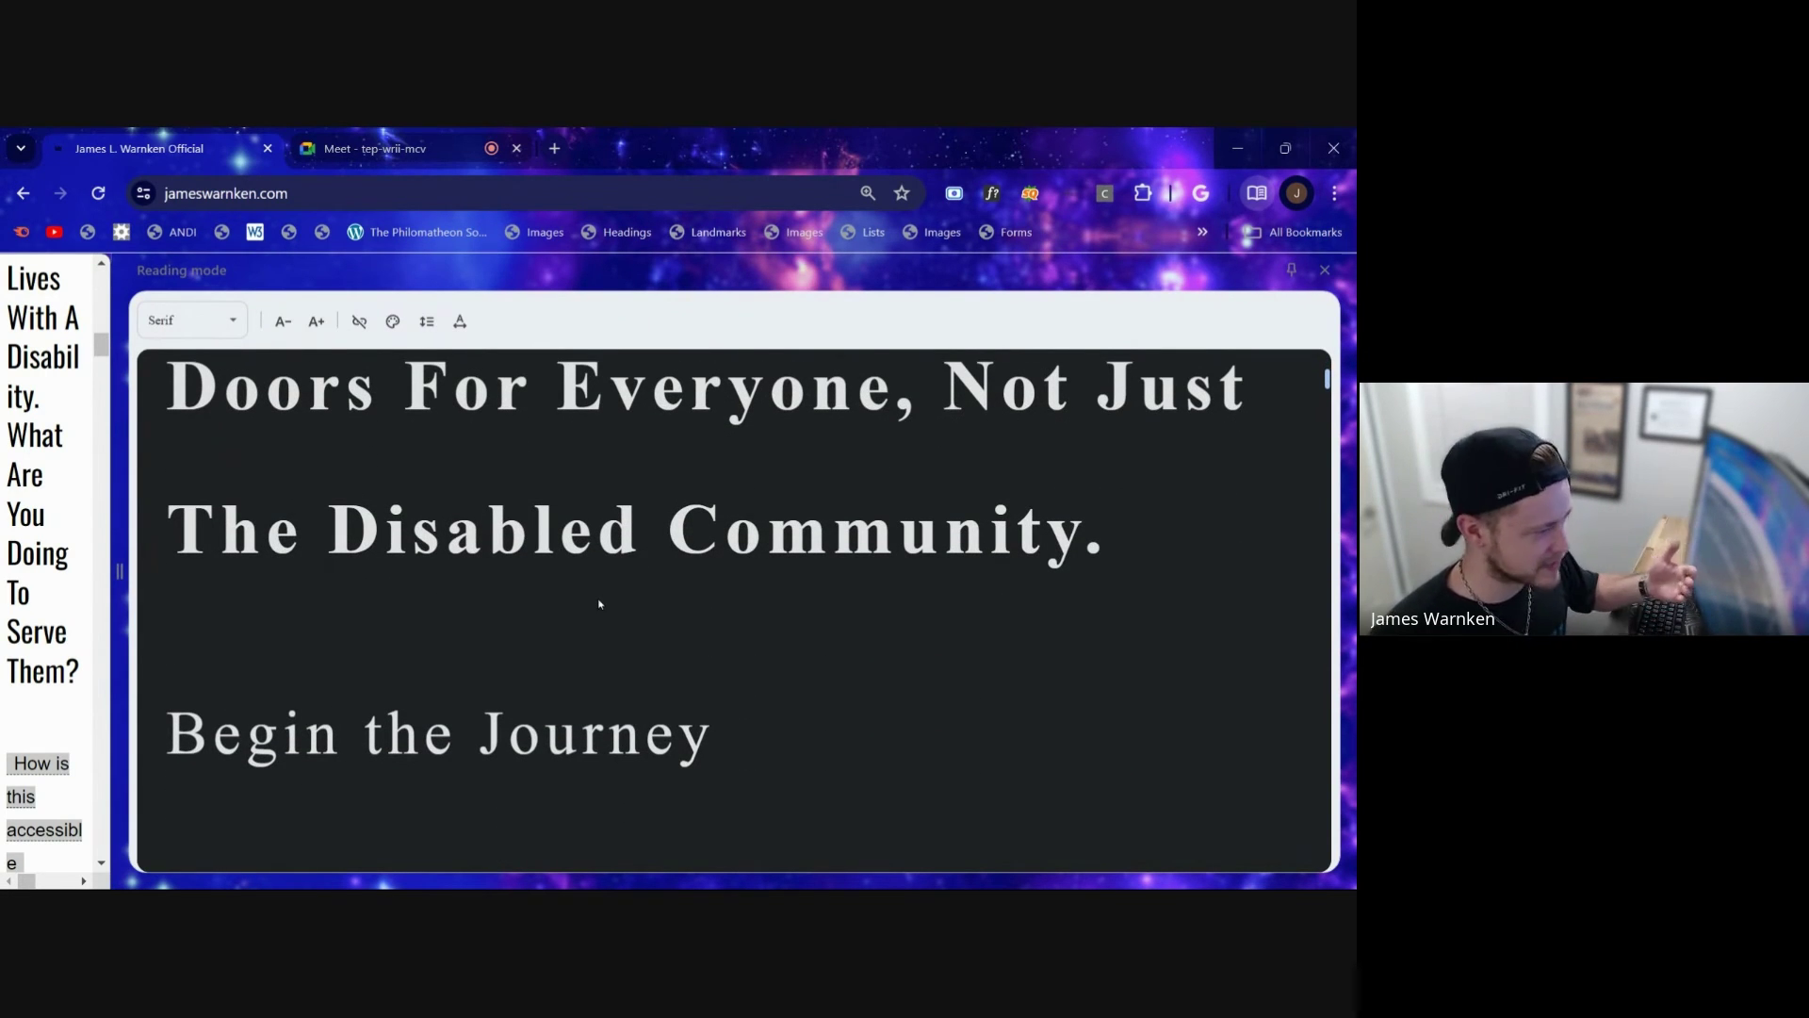
scroll(652, 624, up, 3)
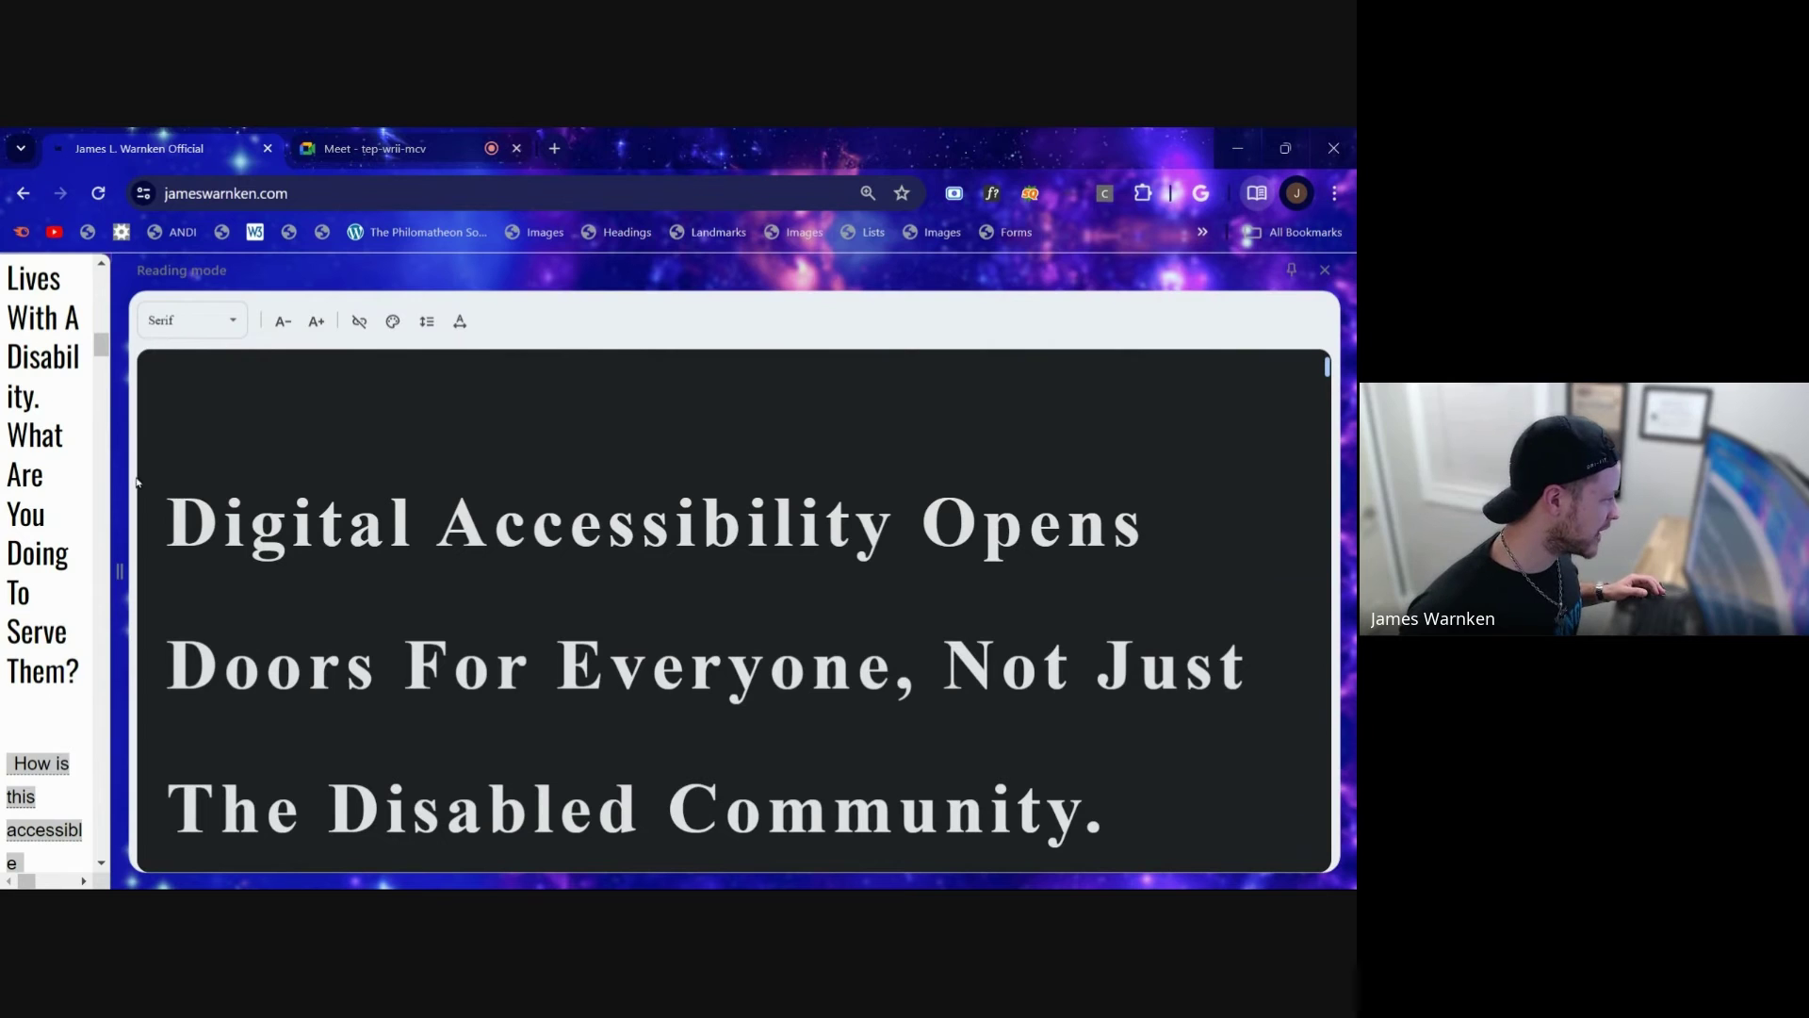
Step: Resize the reading mode pane to about half the window and bring the web page back to its top for comparison
drag(137, 483, 670, 507)
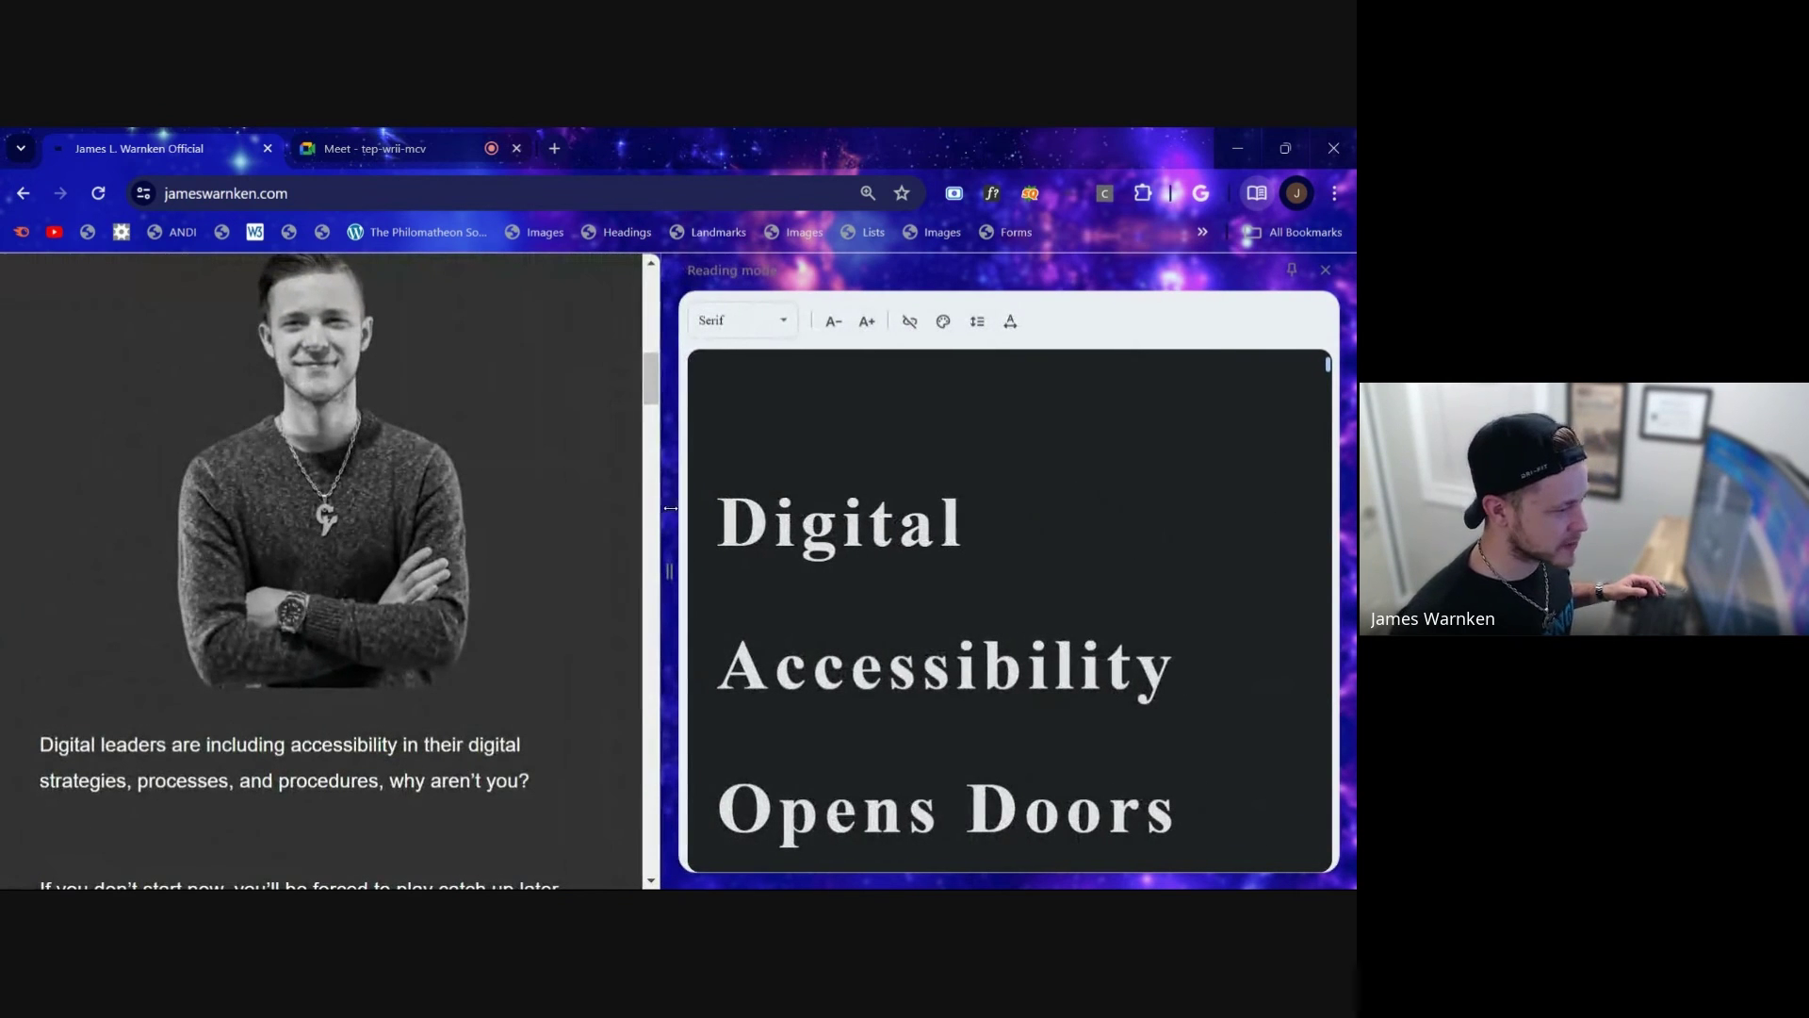
scroll(584, 594, up, 10)
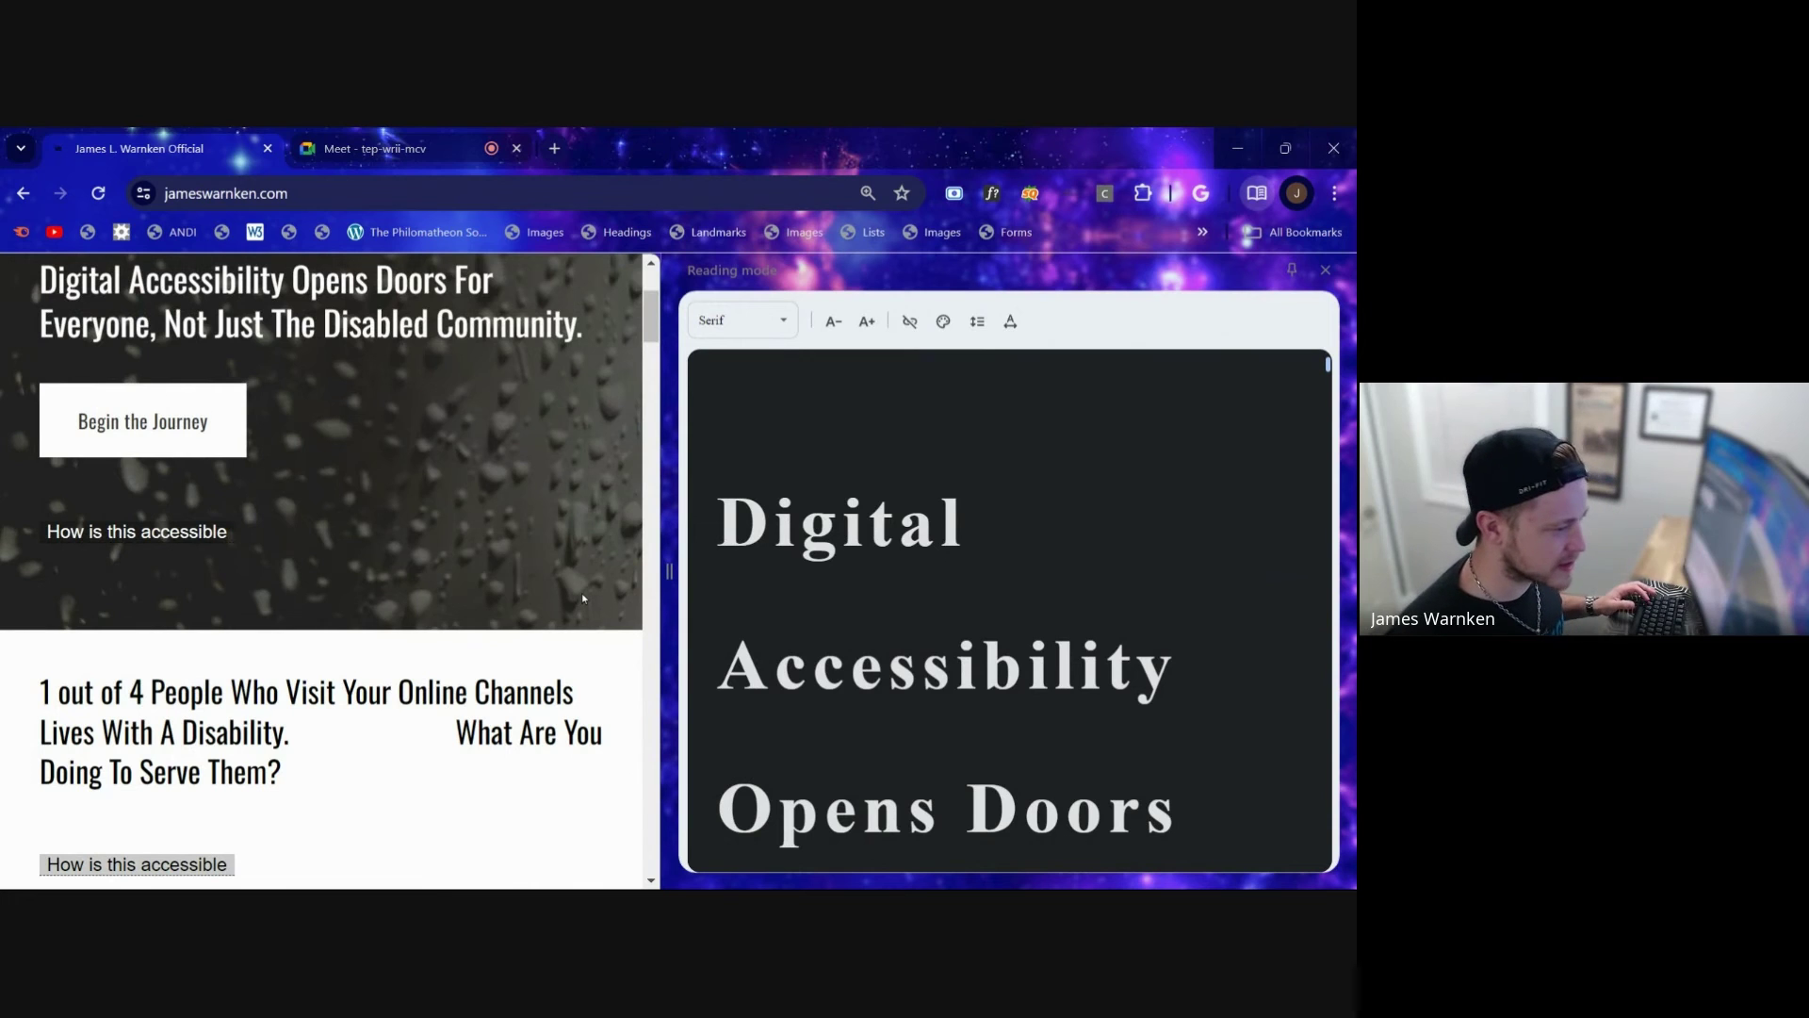
scroll(582, 598, up, 3)
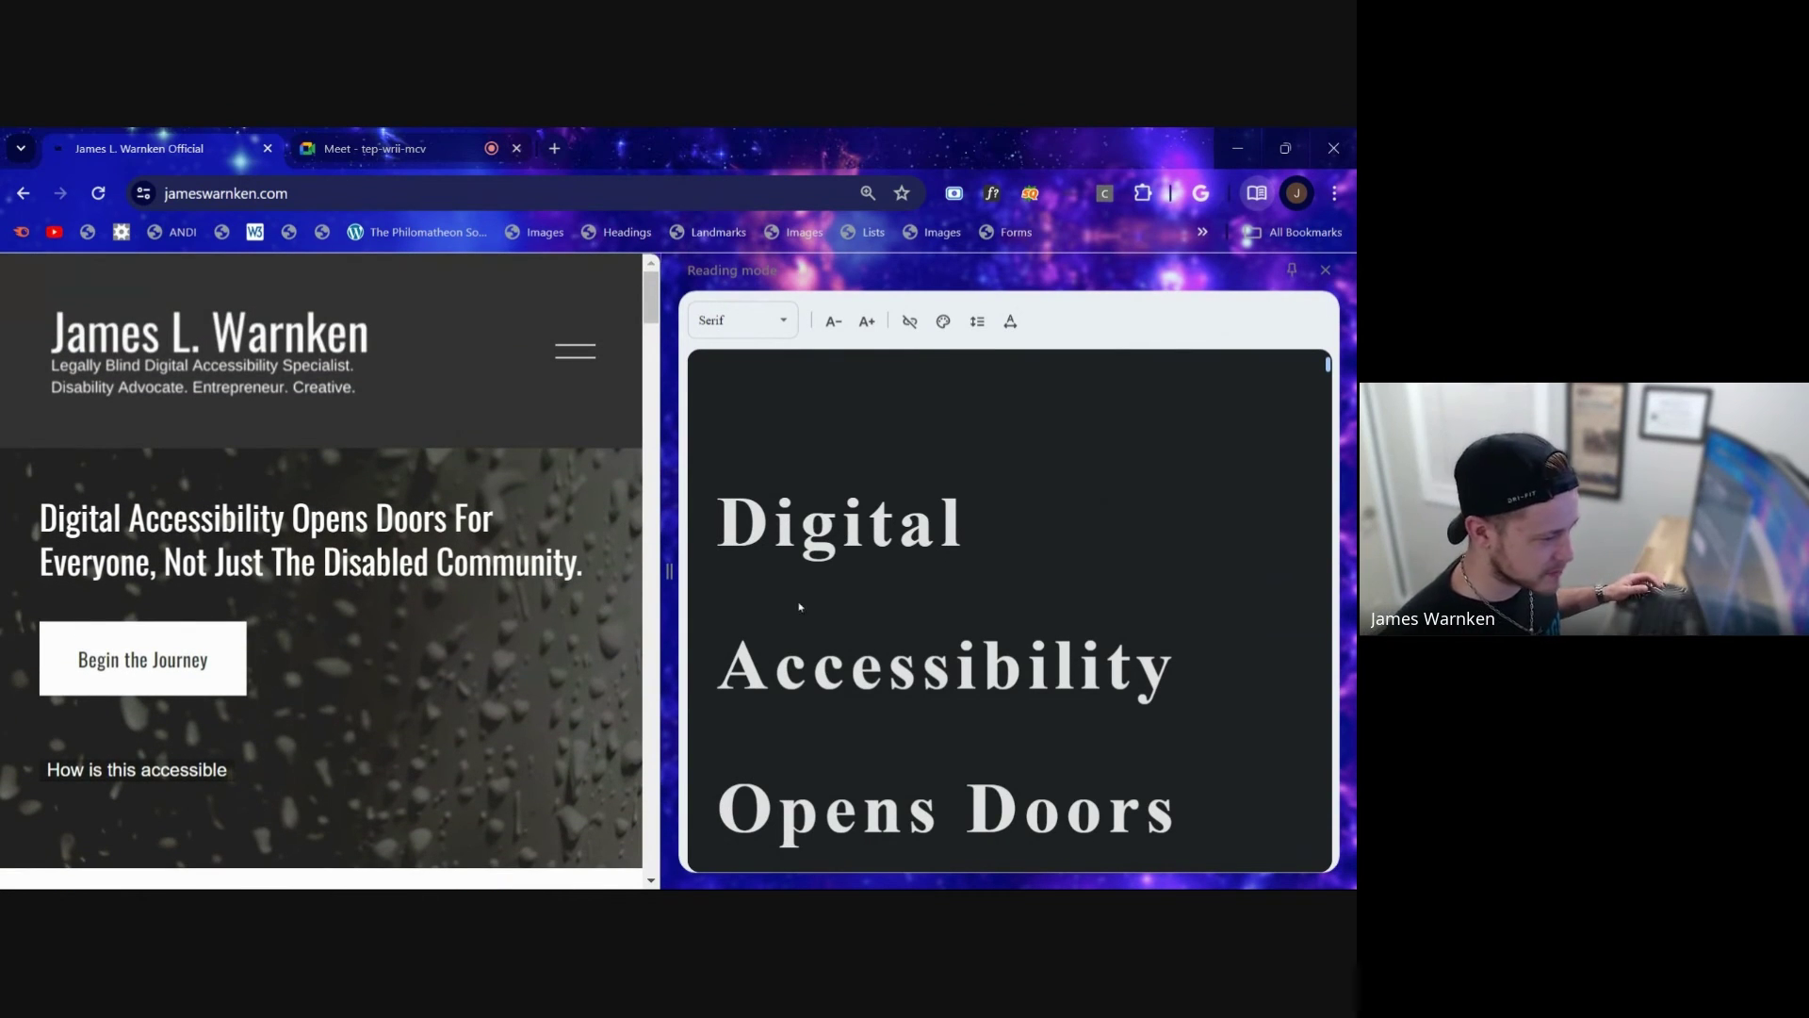
scroll(842, 597, down, 1)
scroll(843, 598, up, 1)
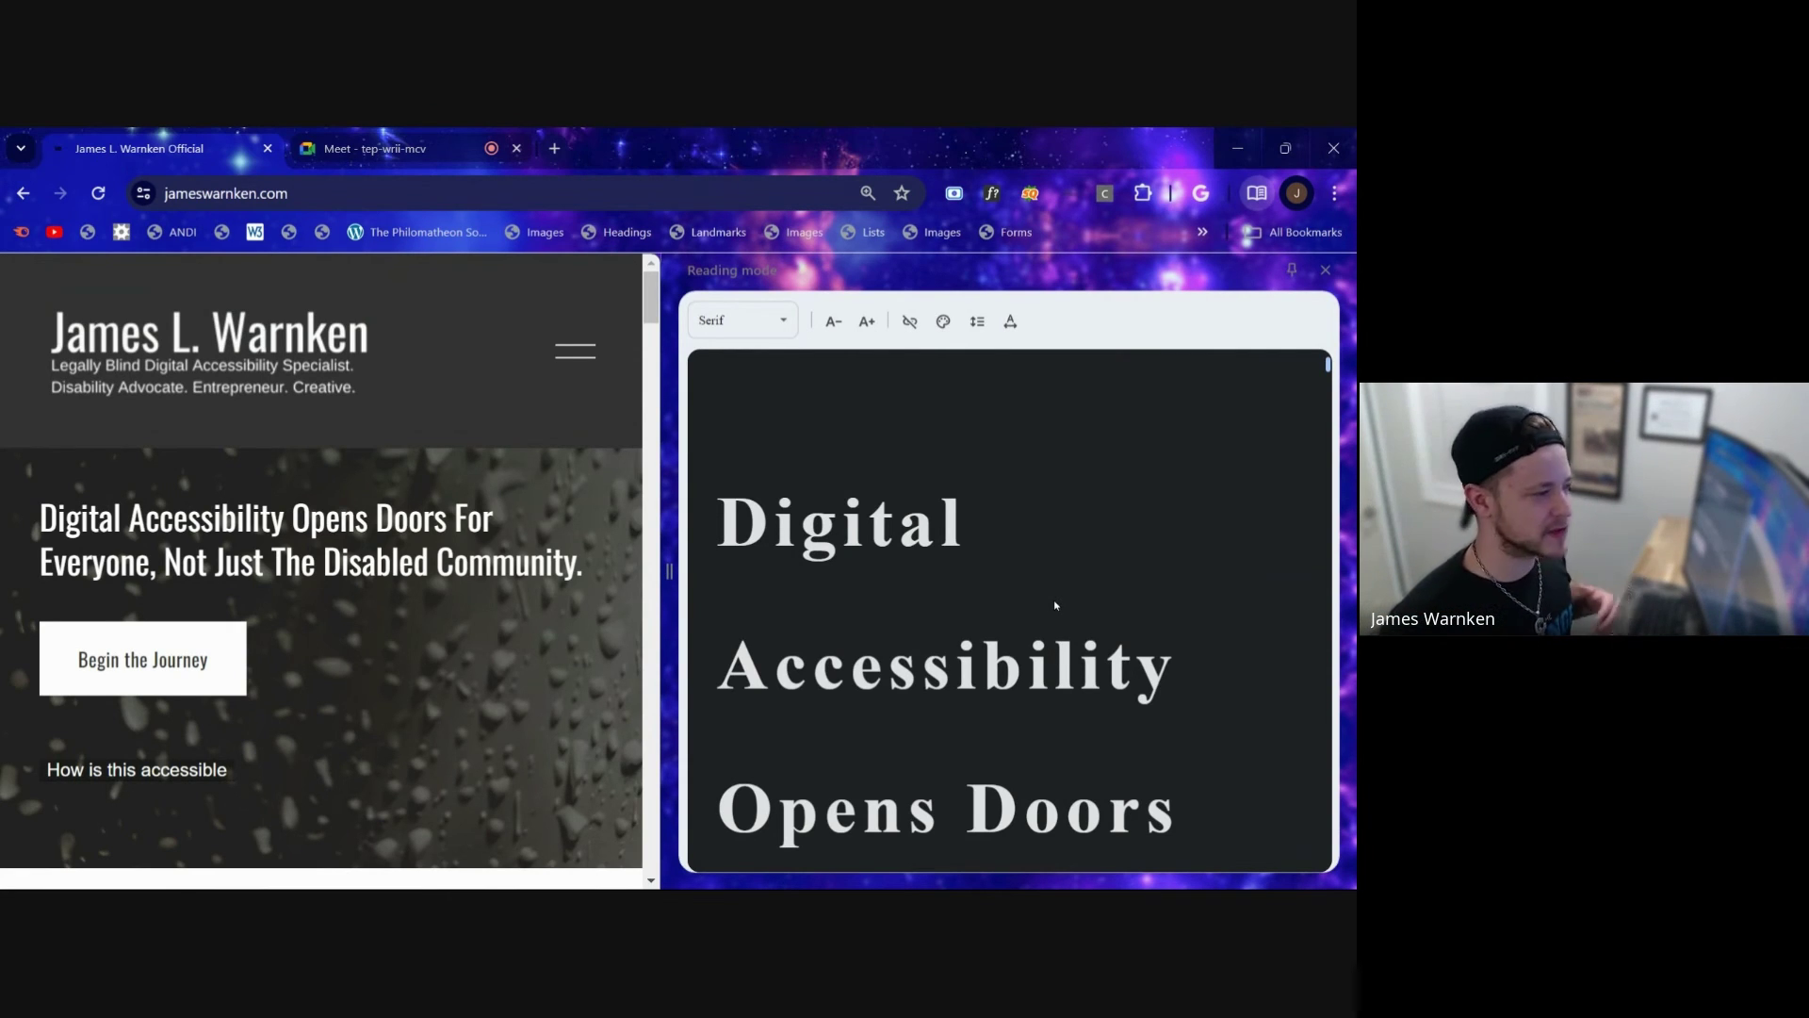
Step: Go back to the Amazon home page and read through its reading mode headings down to "Fresh home picks"
key(alt+Left)
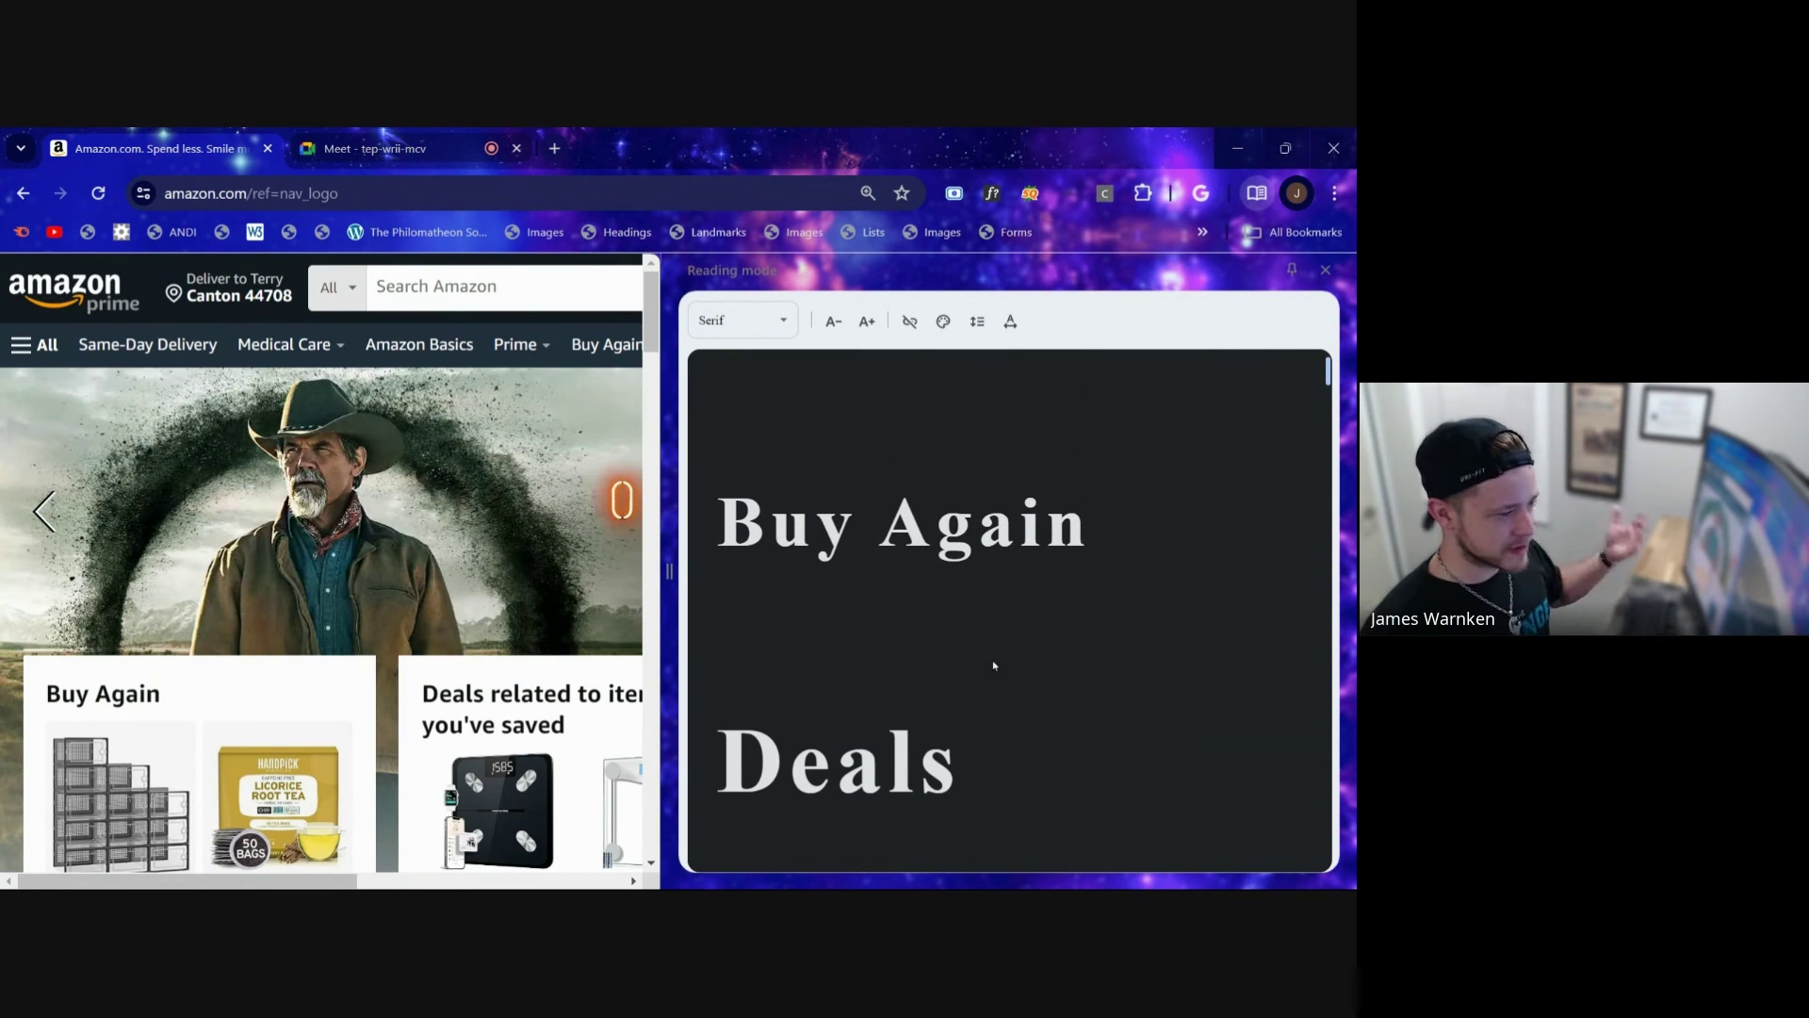
scroll(993, 665, down, 10)
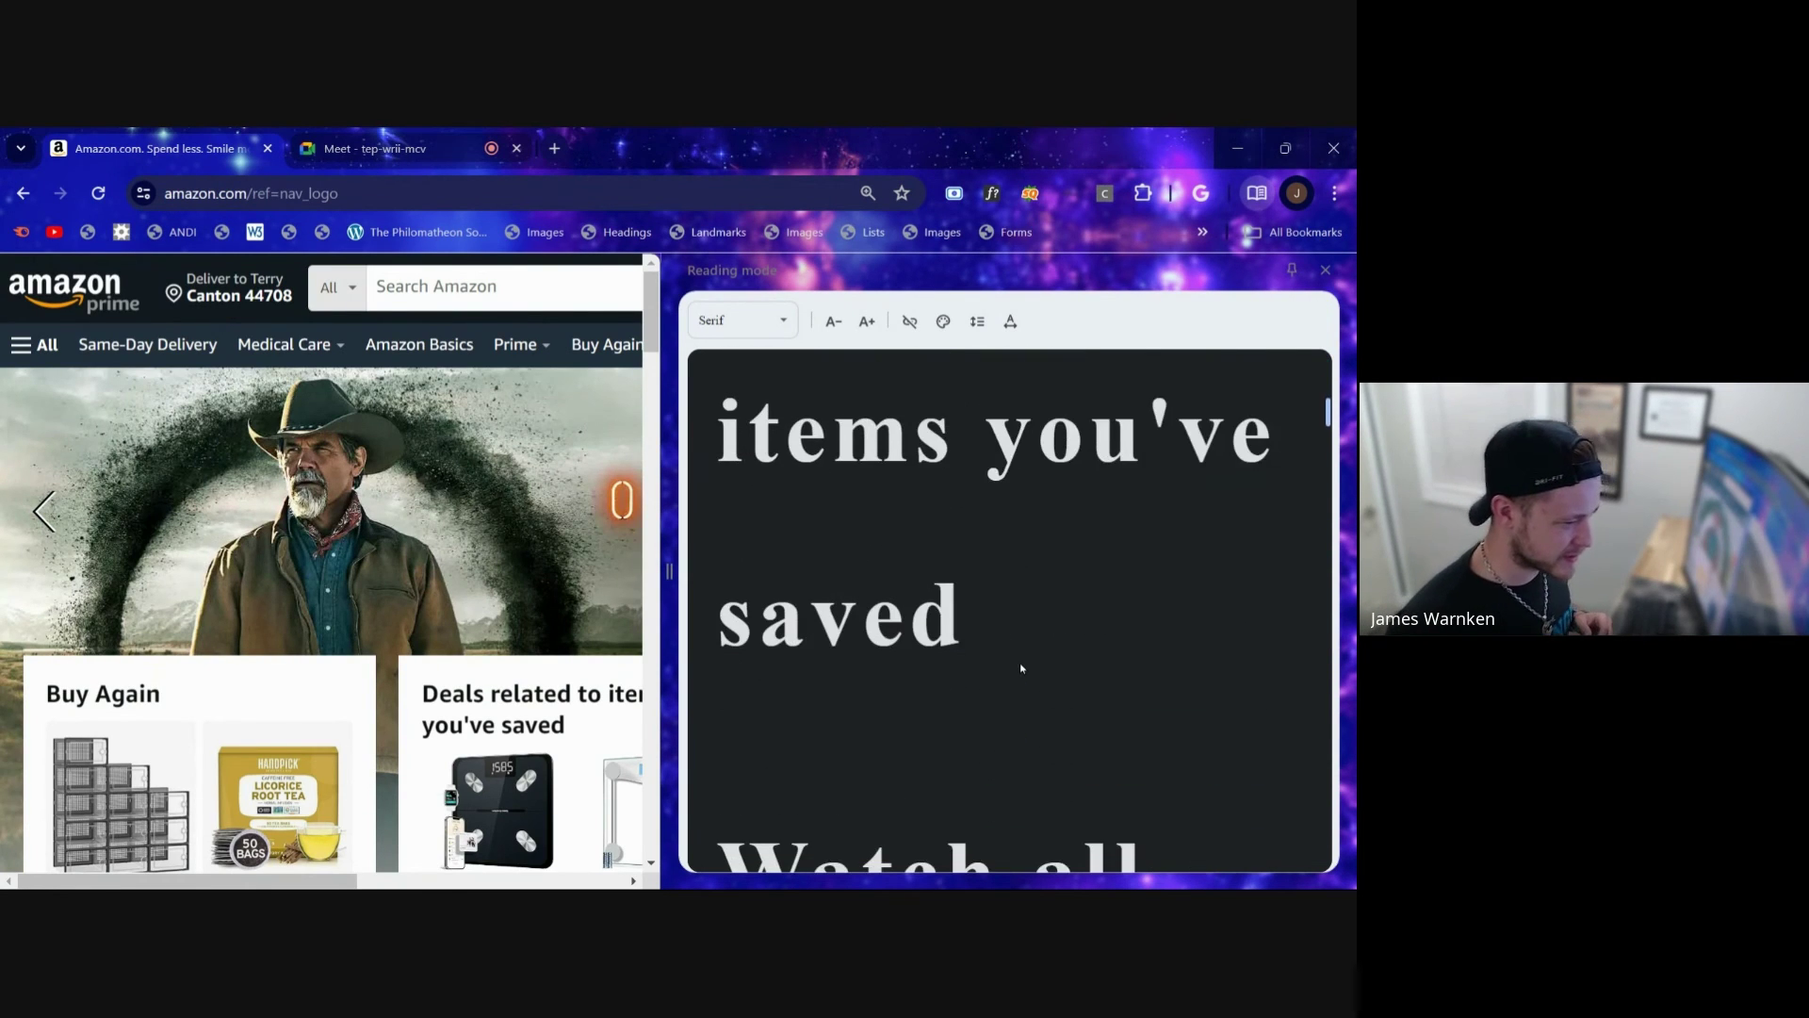
scroll(1020, 663, down, 10)
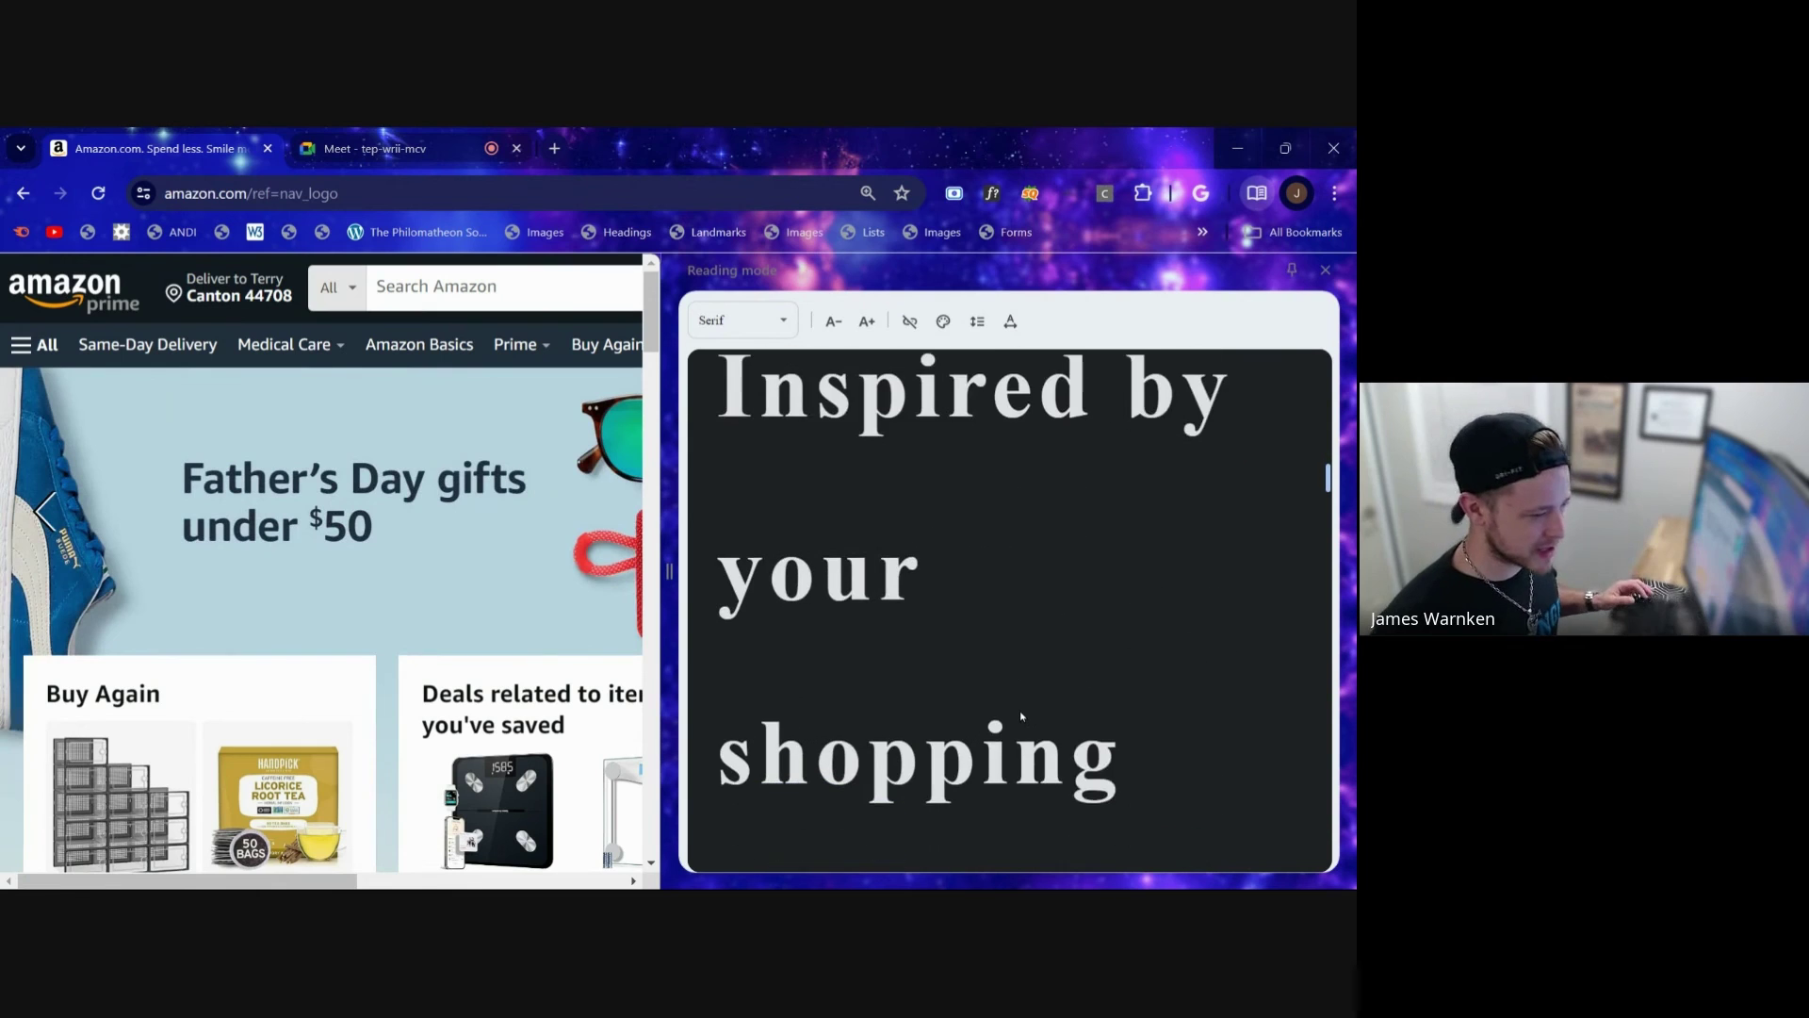
scroll(1020, 716, down, 5)
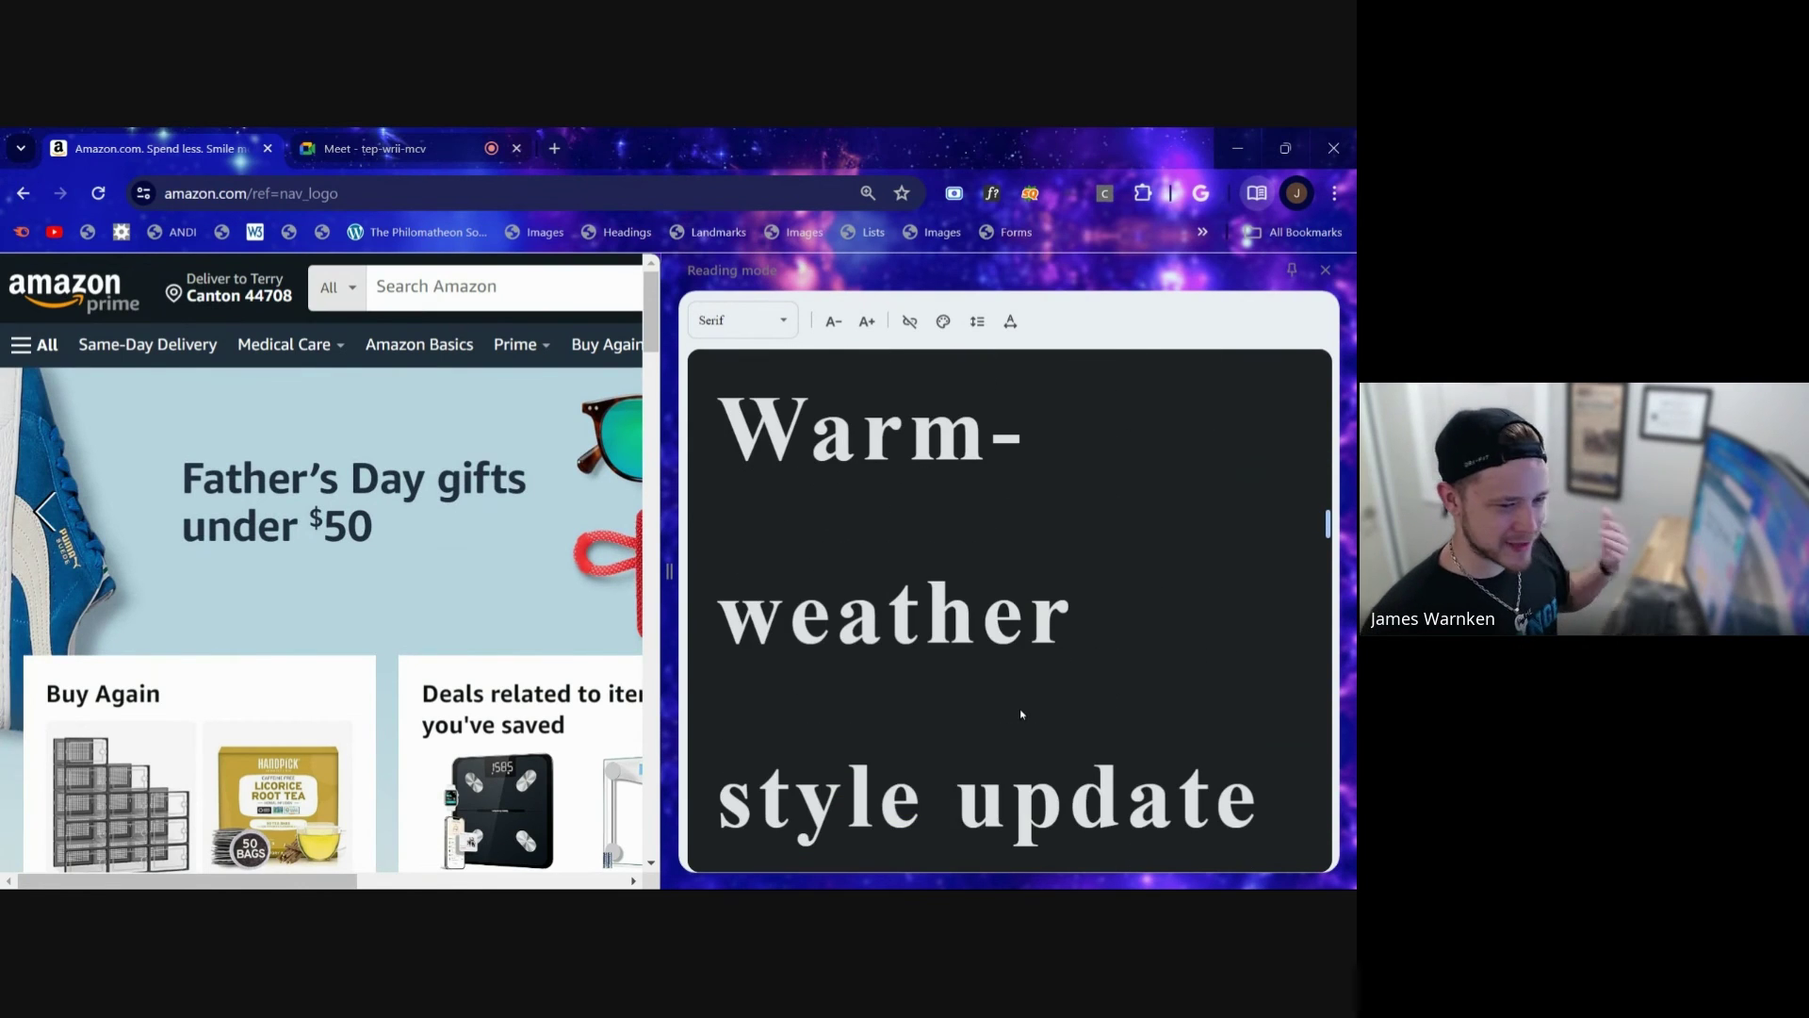
scroll(998, 673, down, 8)
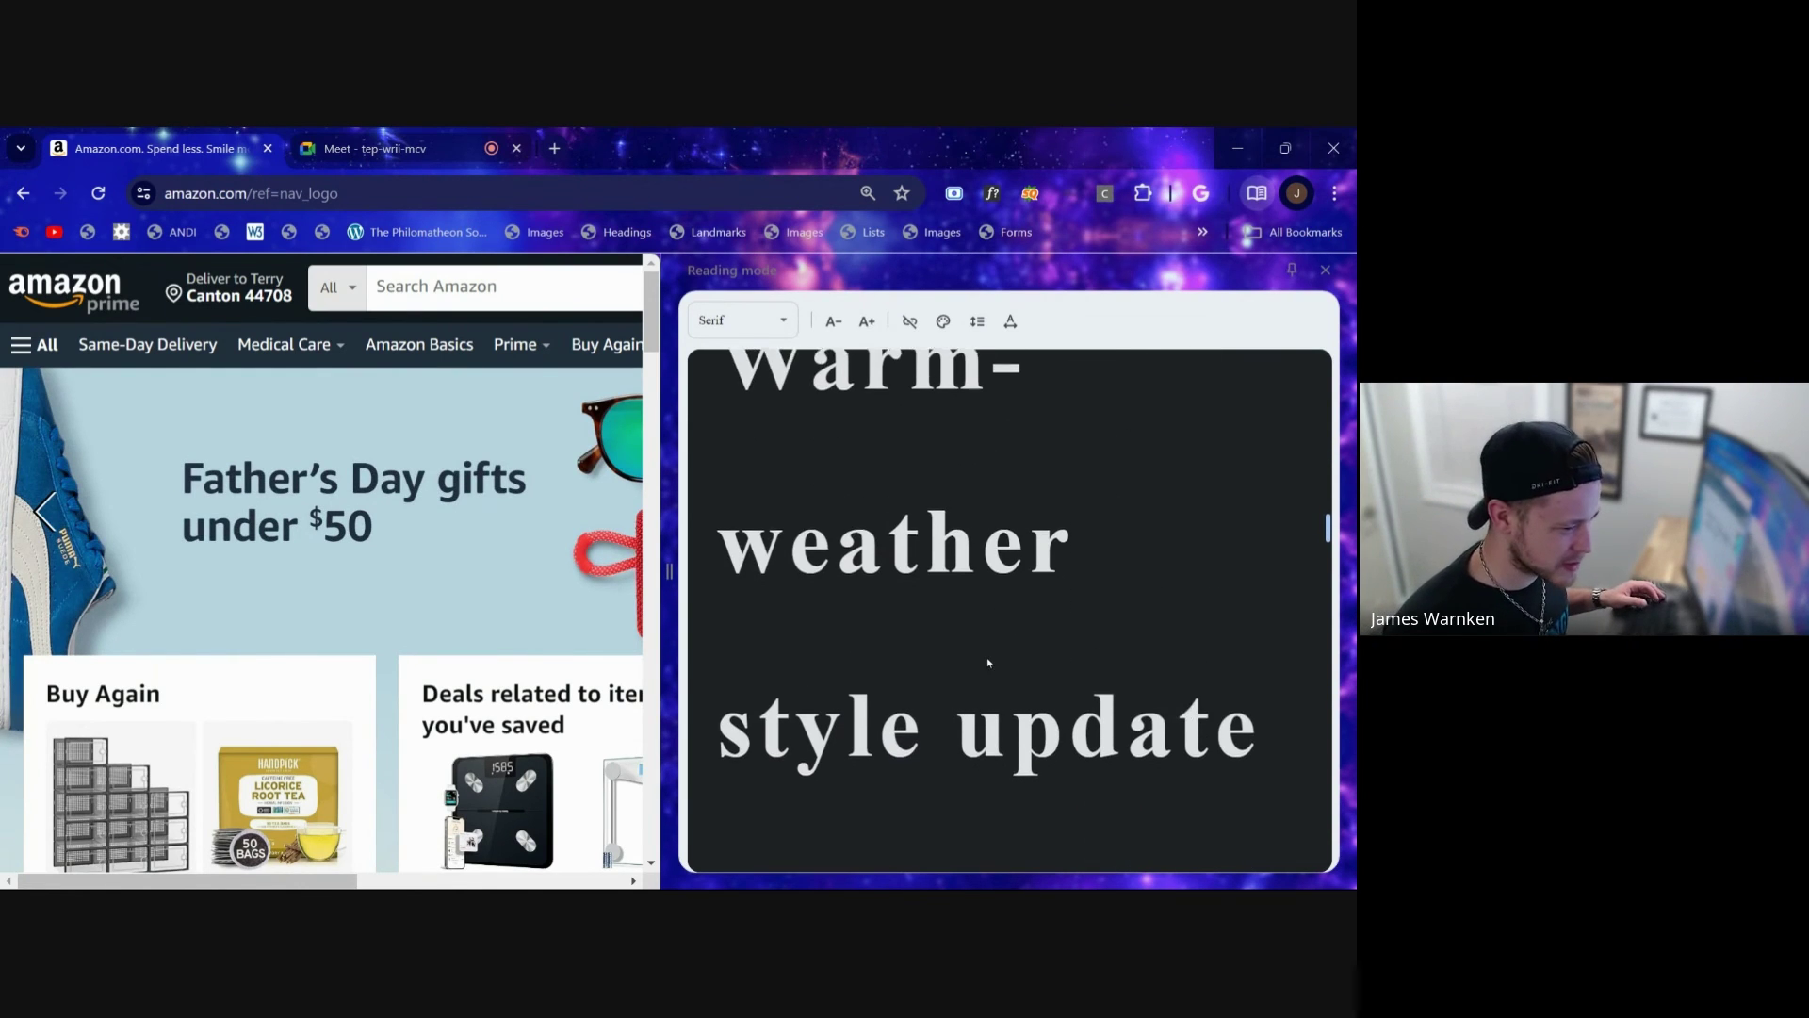
scroll(987, 641, down, 8)
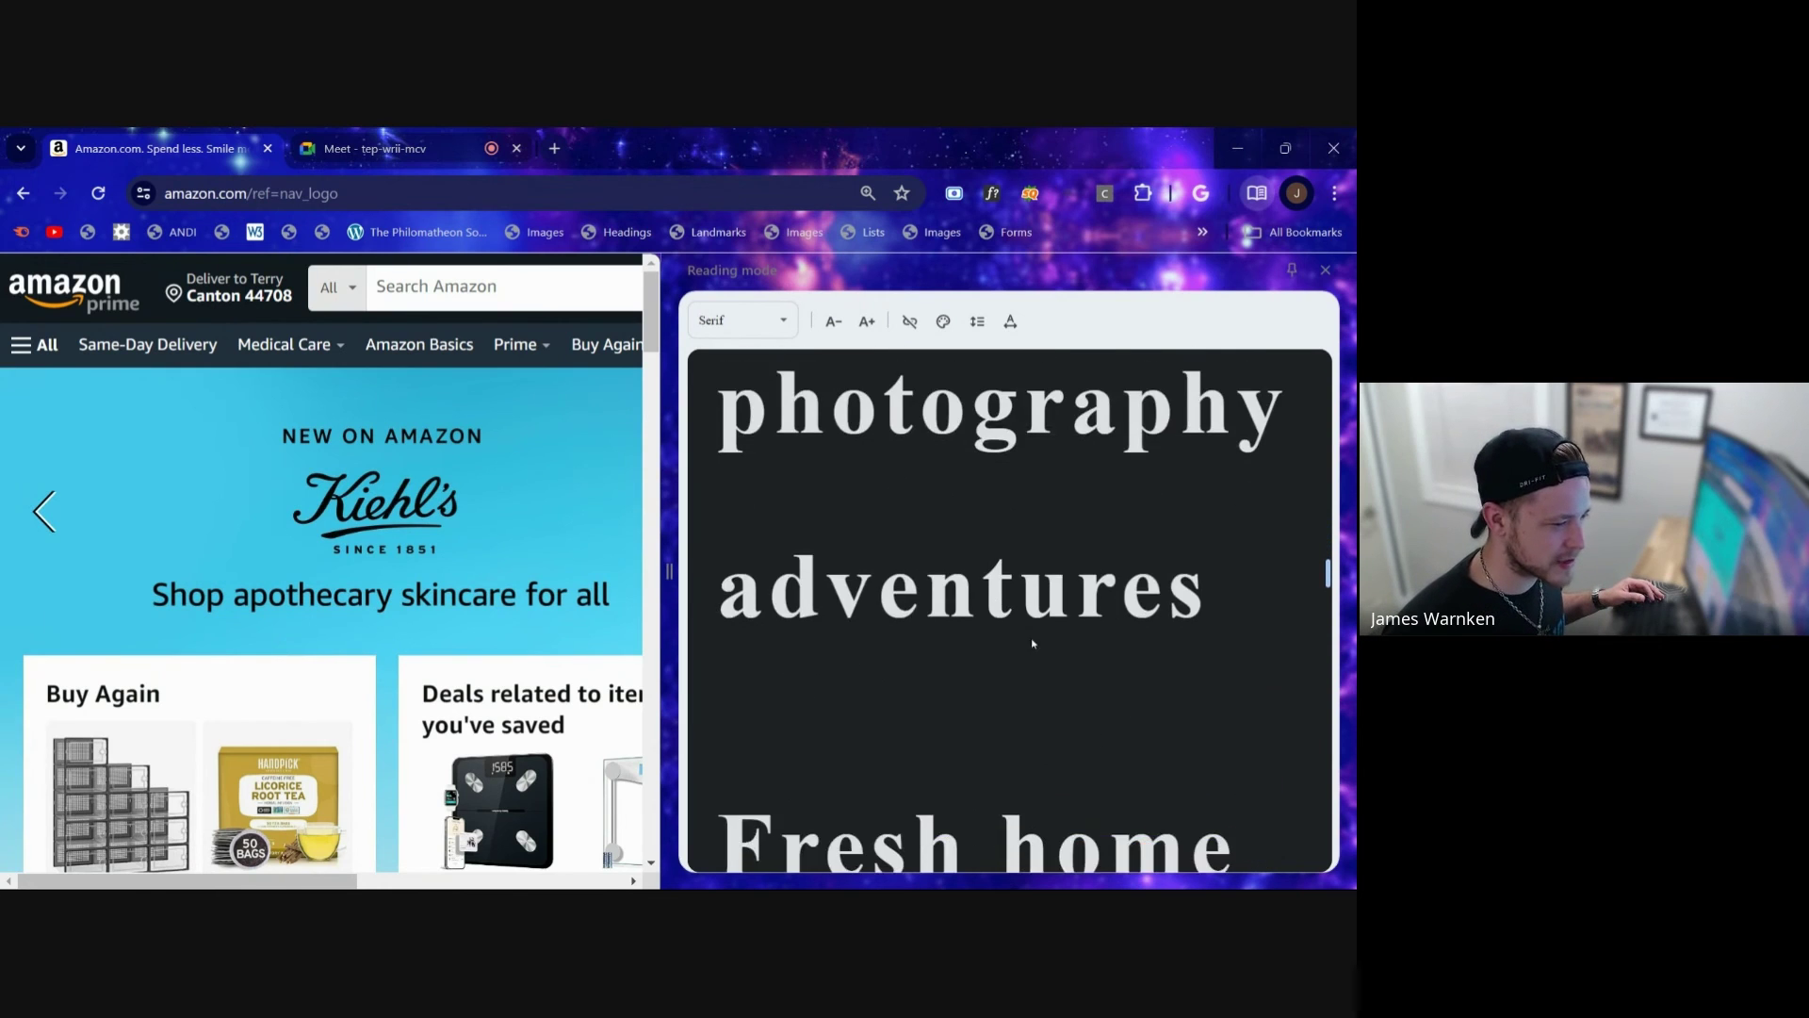
scroll(1064, 662, up, 4)
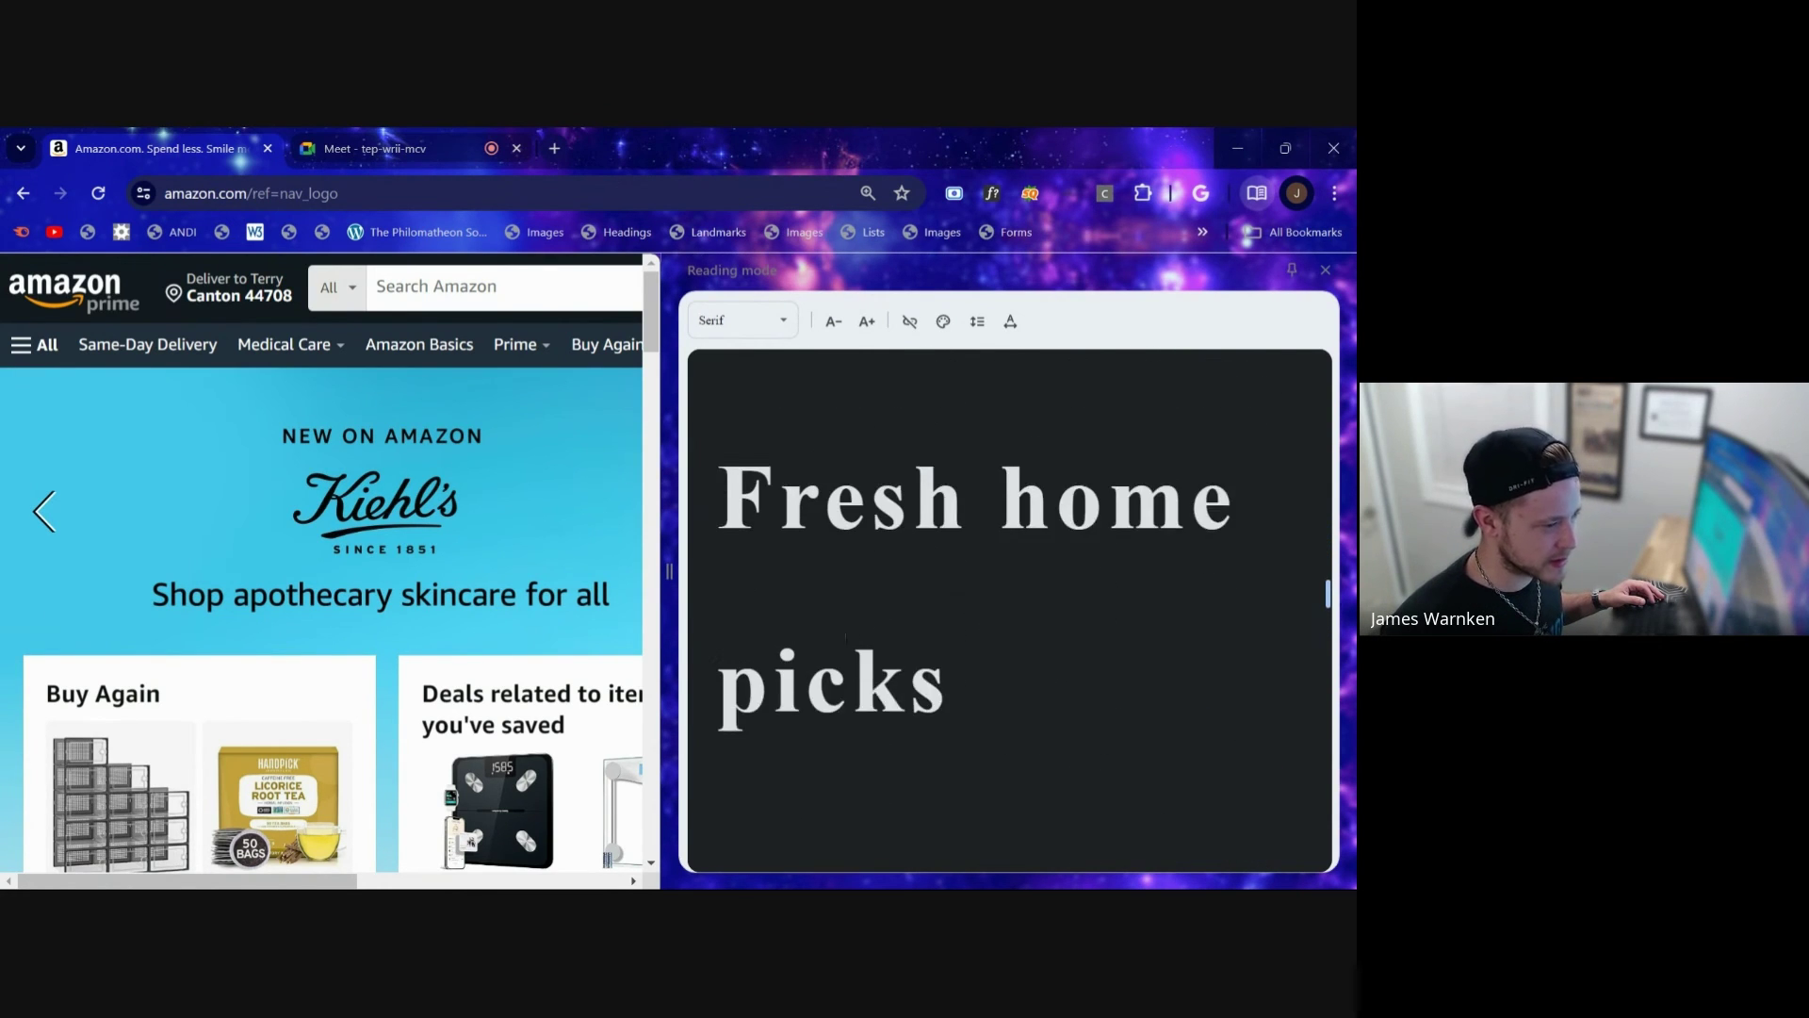
Step: Return to the "Buy Again" heading at the start of the reading mode text and widen the pane to about three fifths of the window
mouse_move(670, 592)
mouse_down()
mouse_move(734, 594)
mouse_move(680, 594)
mouse_up()
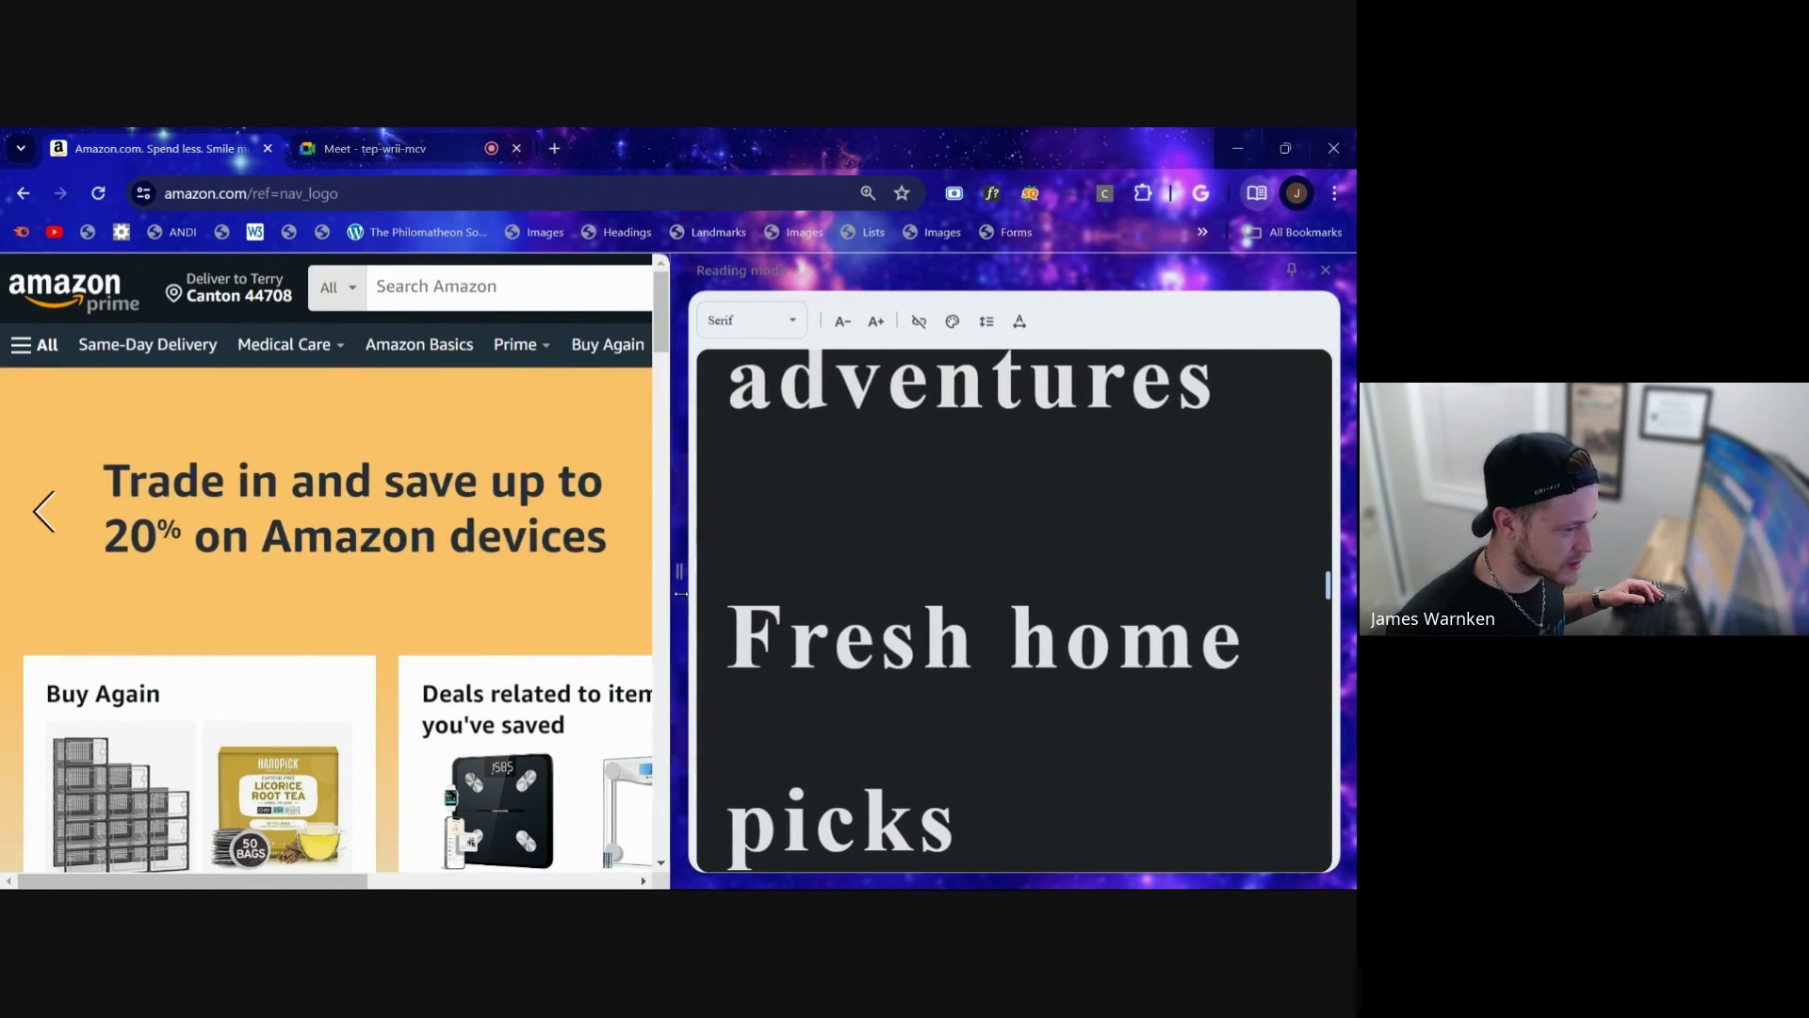
scroll(997, 549, up, 6)
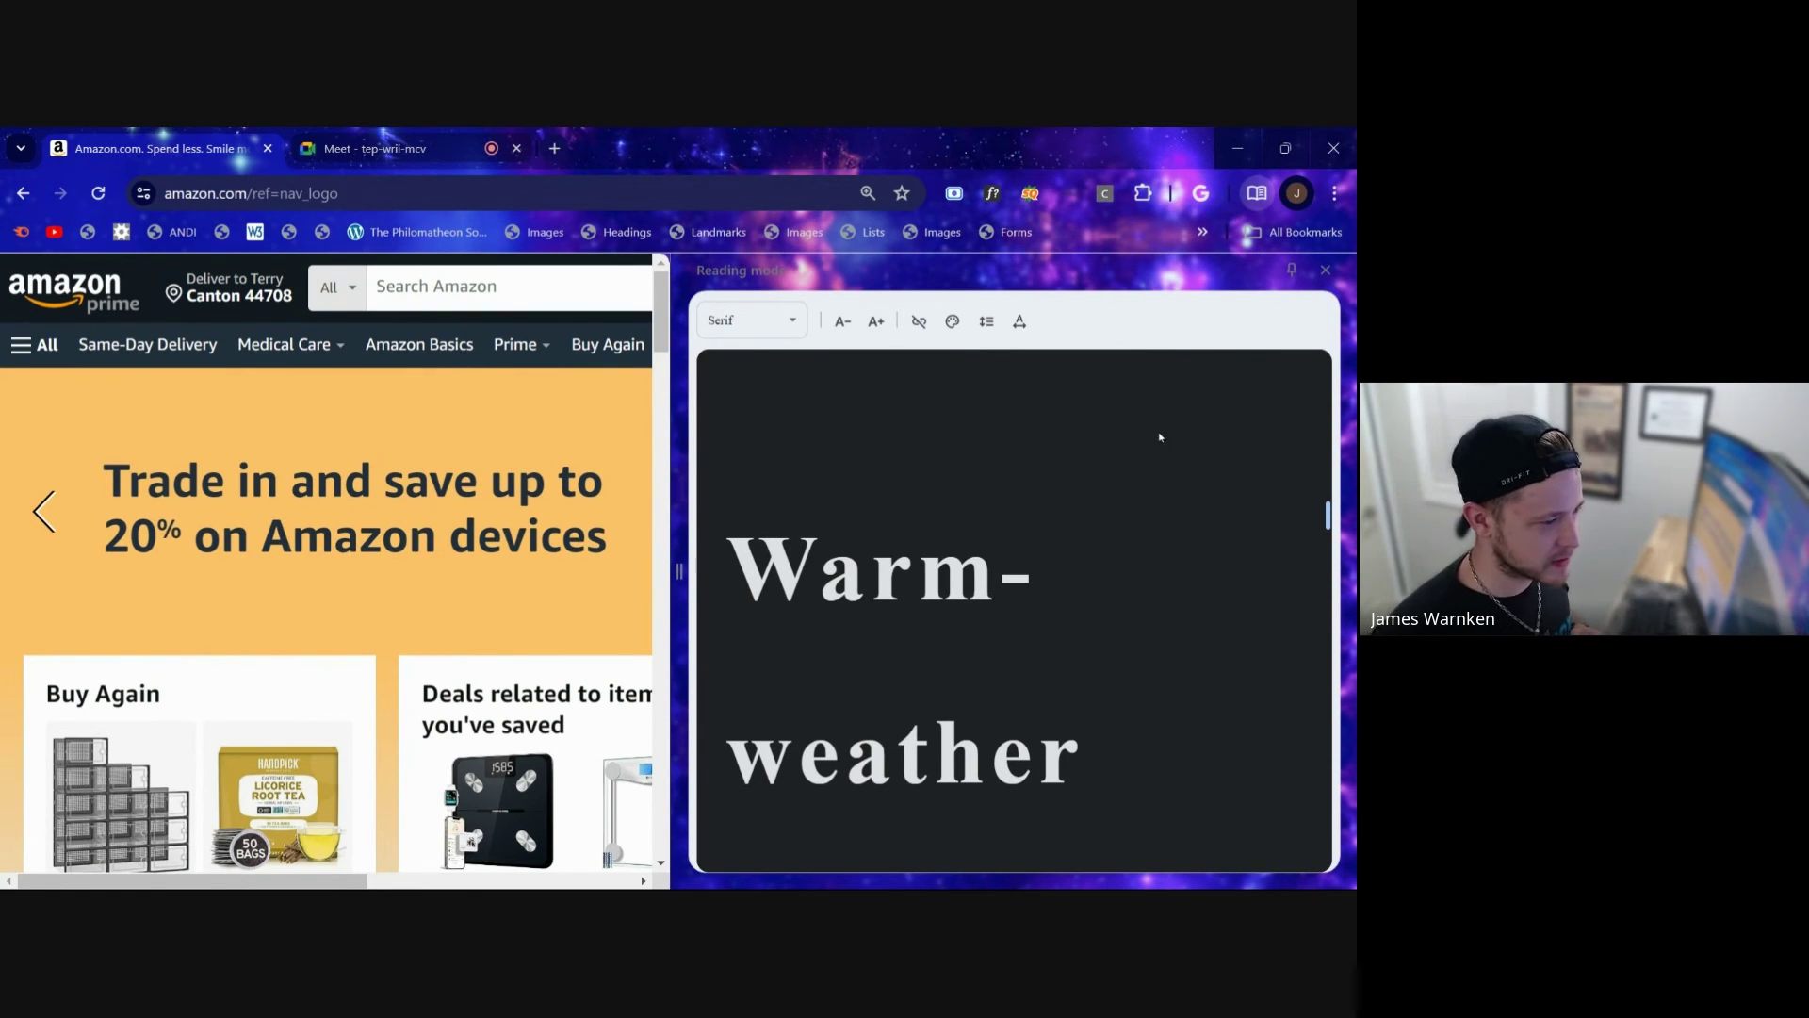
scroll(1066, 553, up, 6)
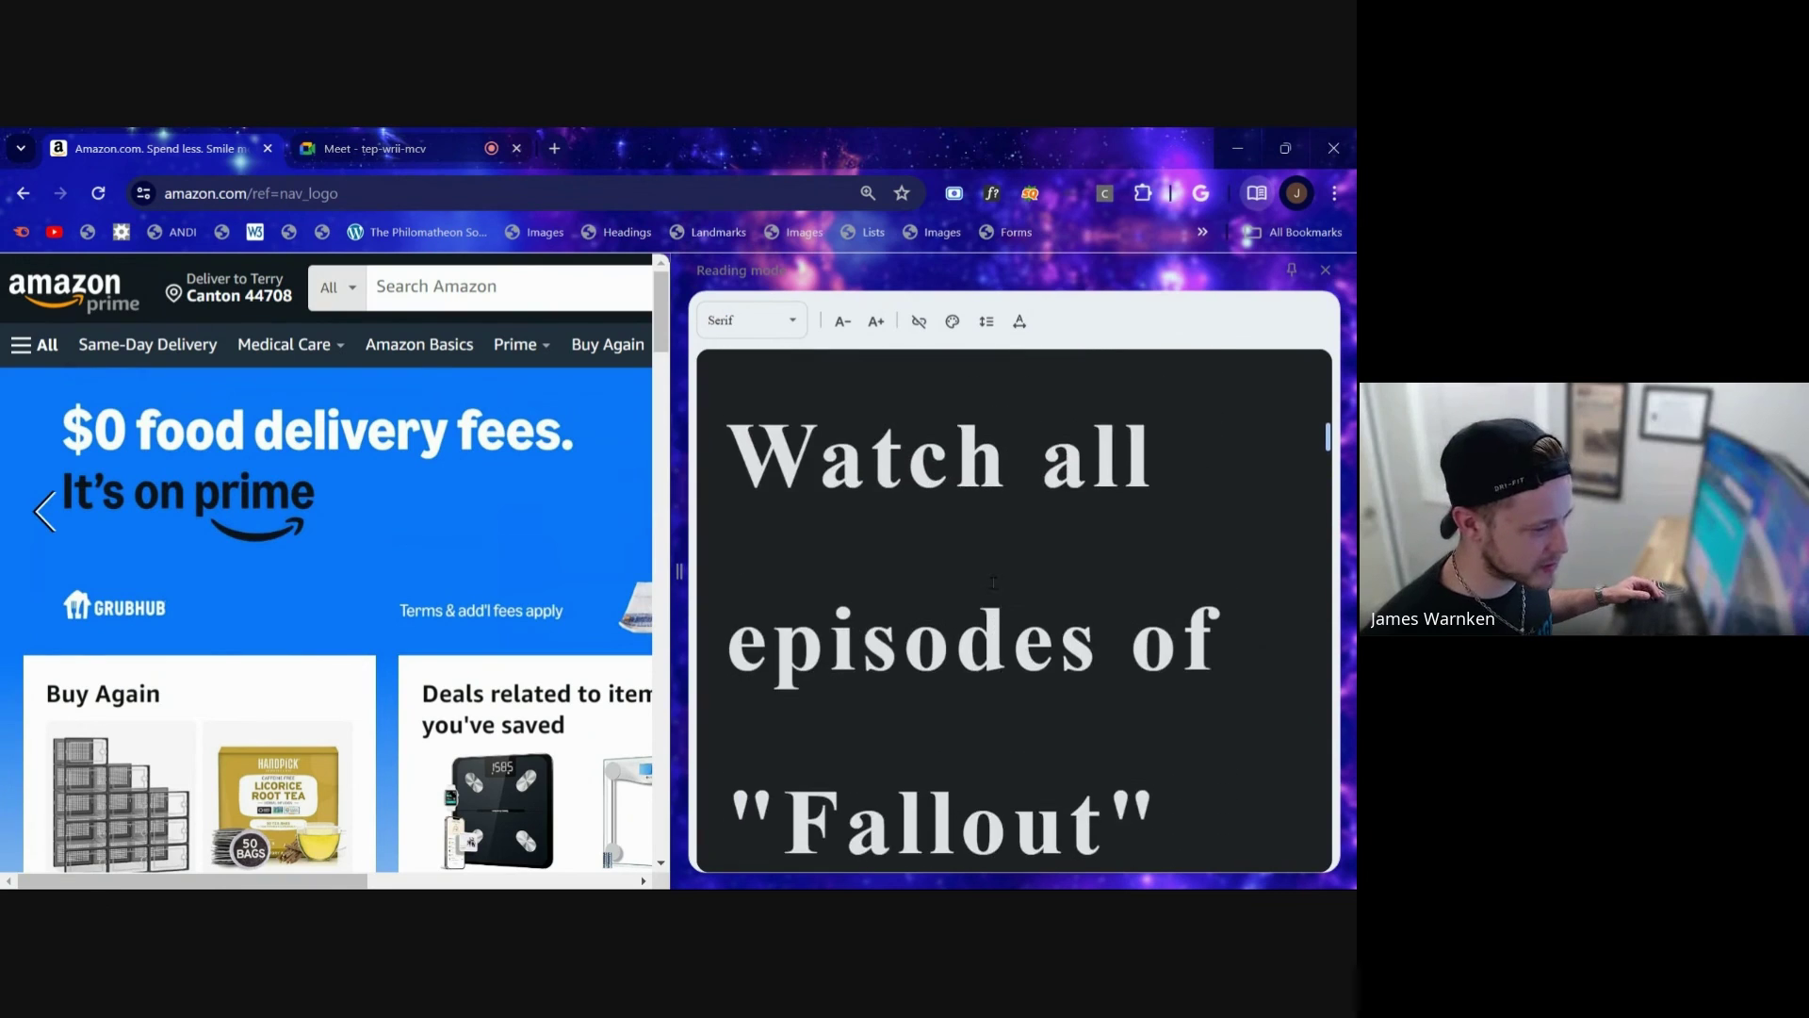
scroll(993, 582, up, 6)
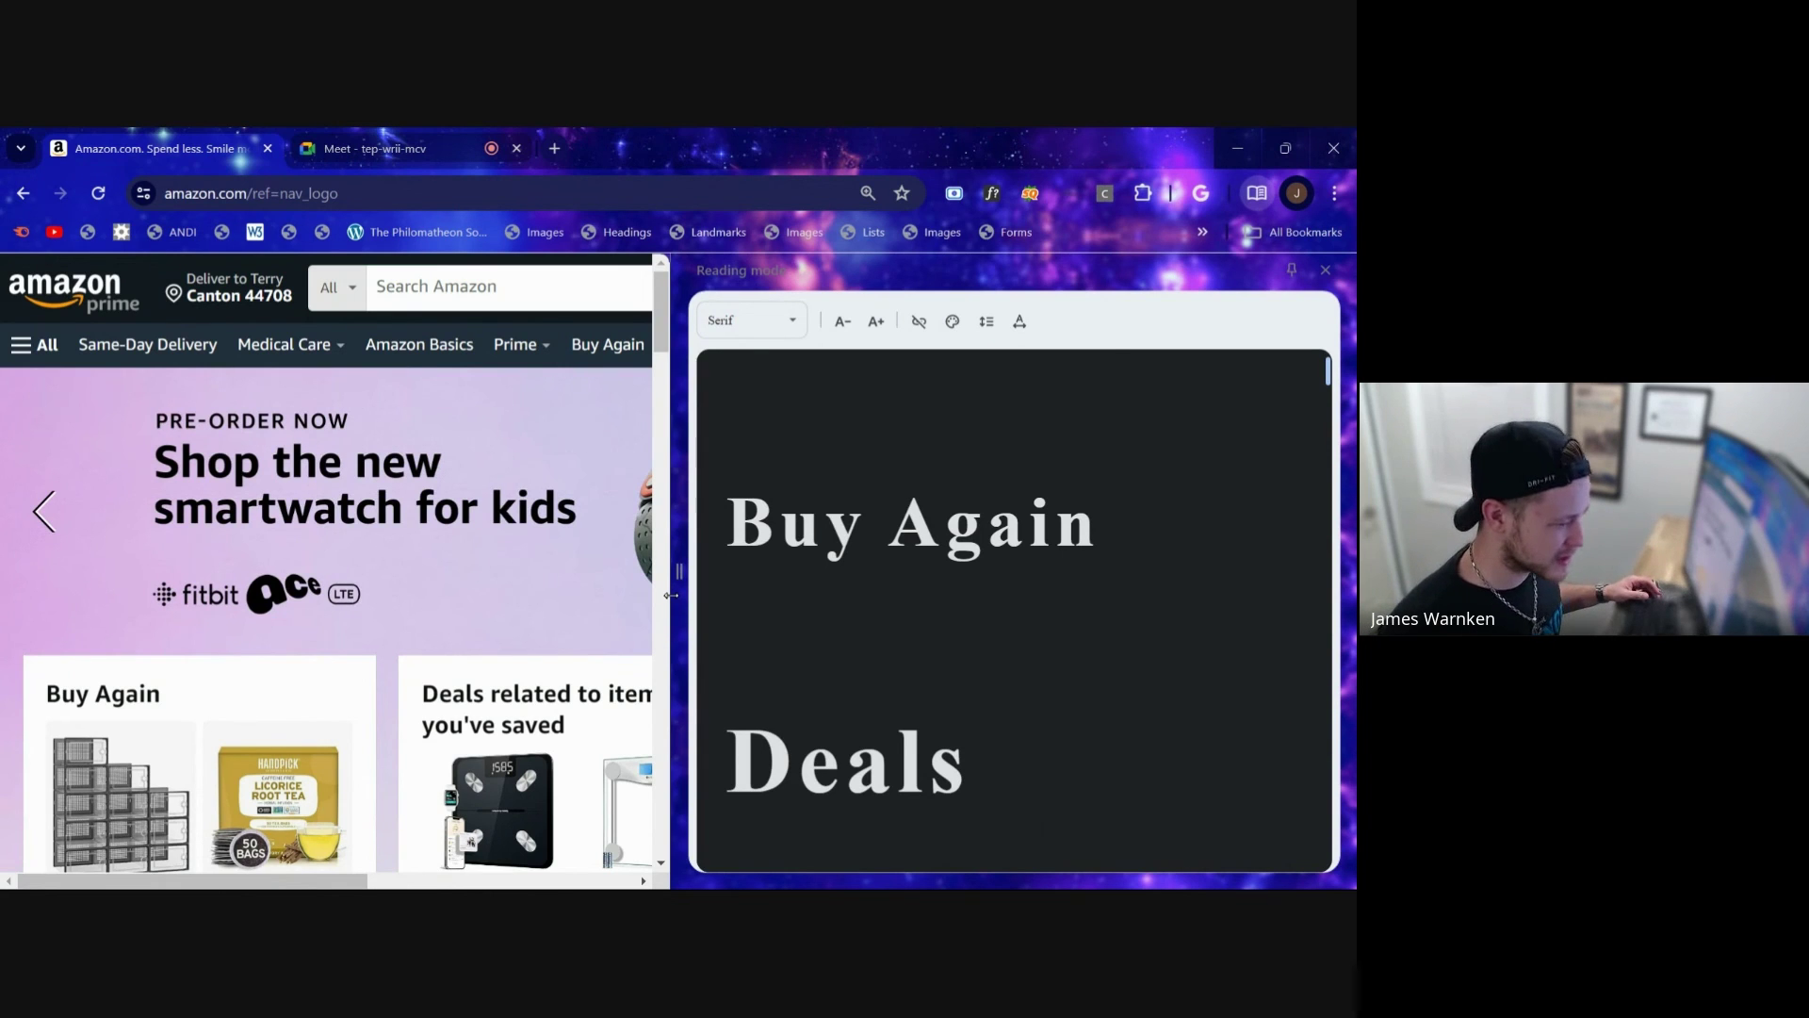
drag(670, 595, 625, 596)
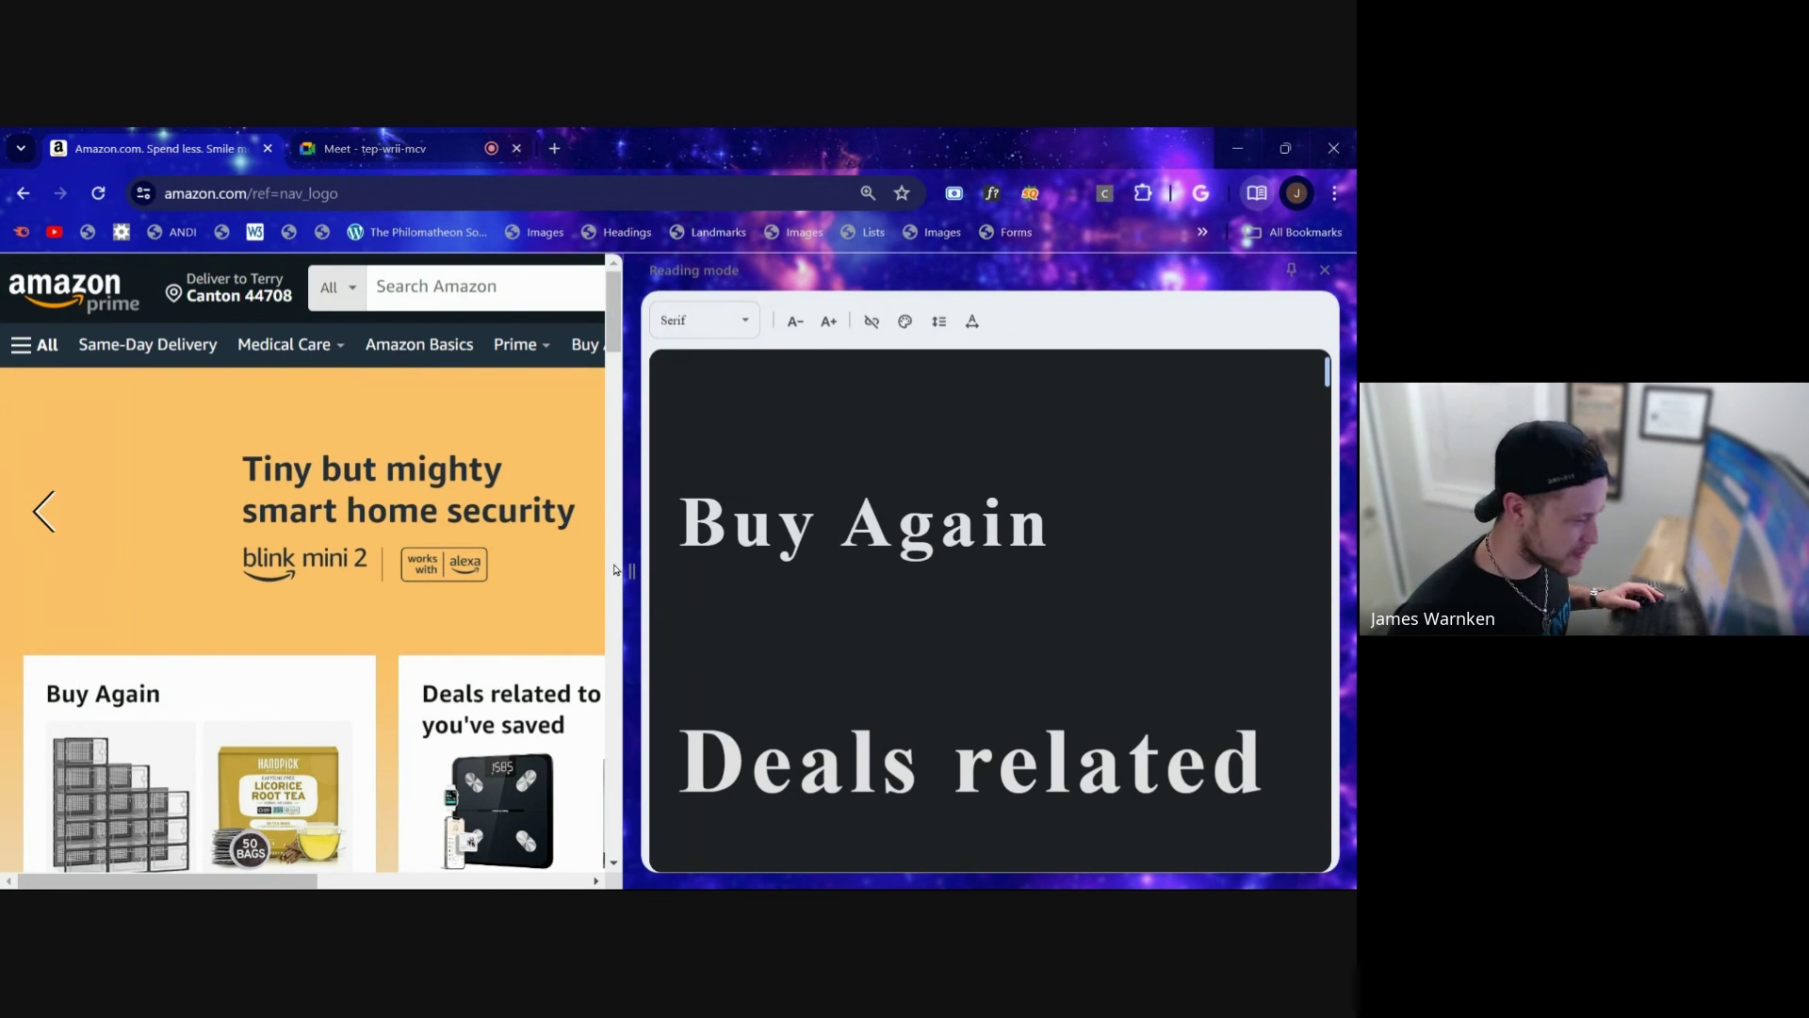
drag(719, 502, 521, 503)
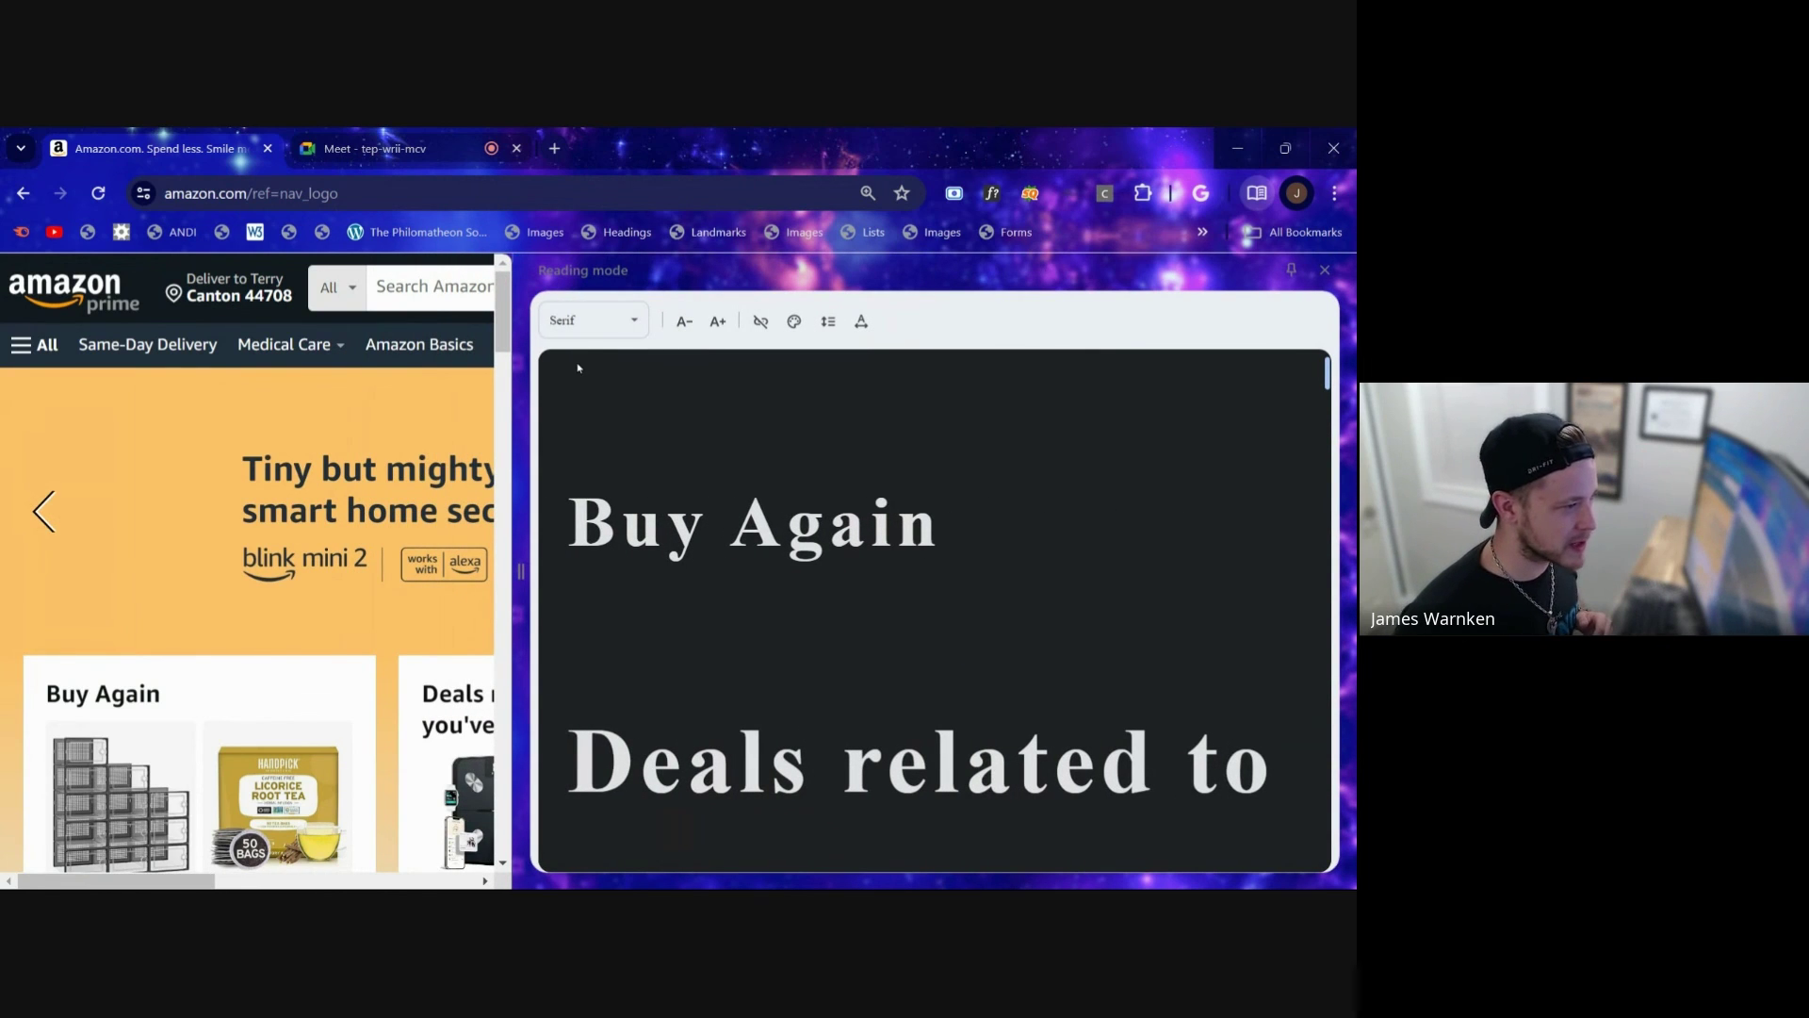